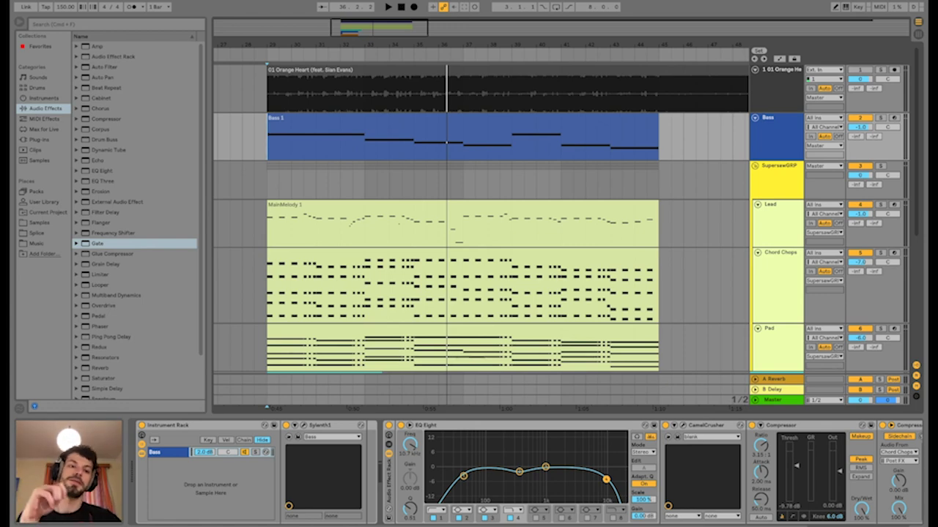
# Solo the Bass track, play it briefly and open its Bass 1 clip in the note editor
pyautogui.press('s')
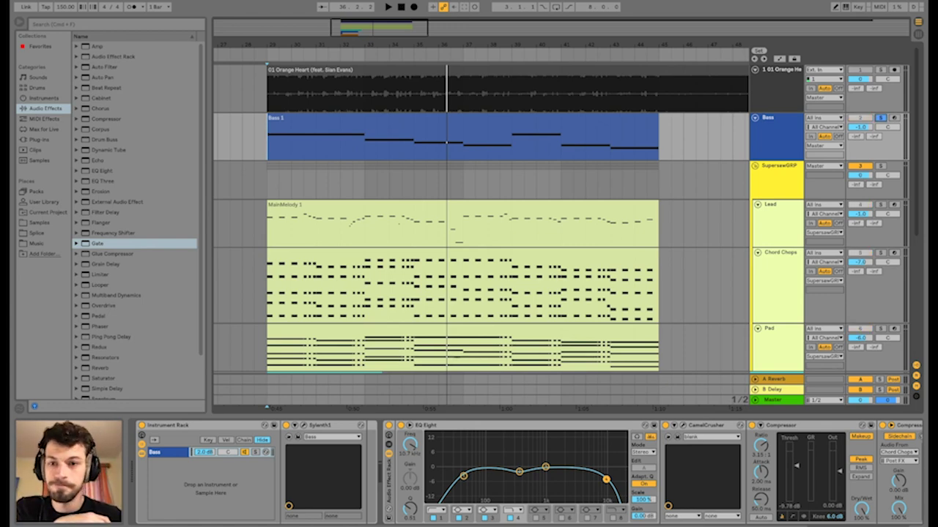
pyautogui.press('space')
pyautogui.doubleClick(440, 118)
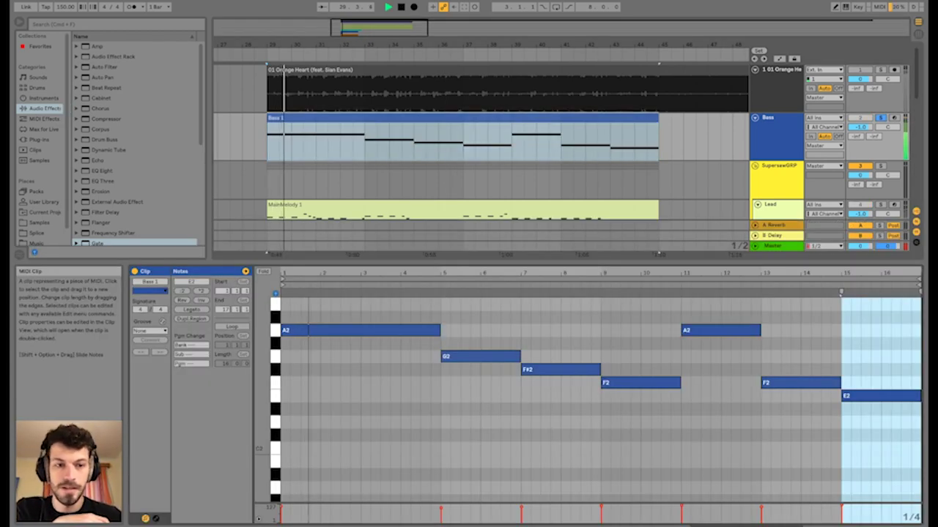
pyautogui.press('space')
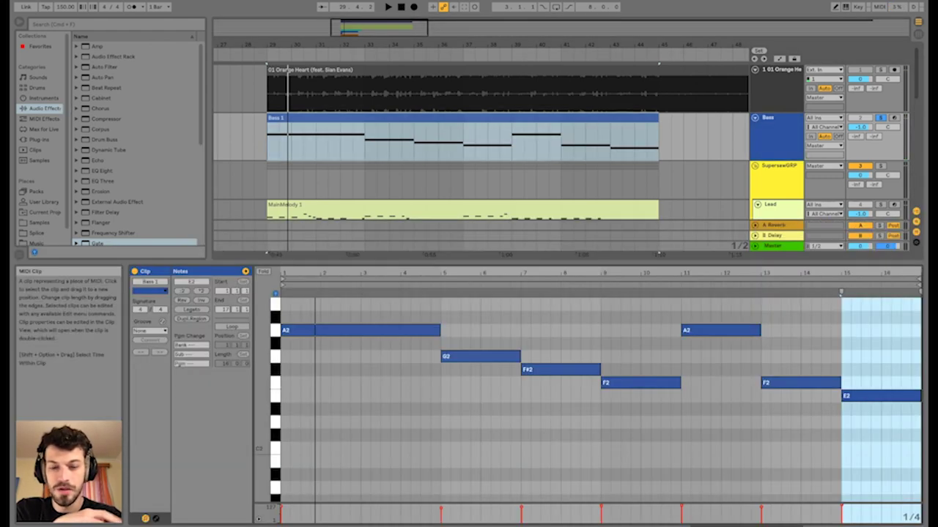
# Step through the Bass 1 clip's notes one by one from the G2 note to audition each pitch
pyautogui.scroll(2, 585, 403)
pyautogui.scroll(-1, 586, 403)
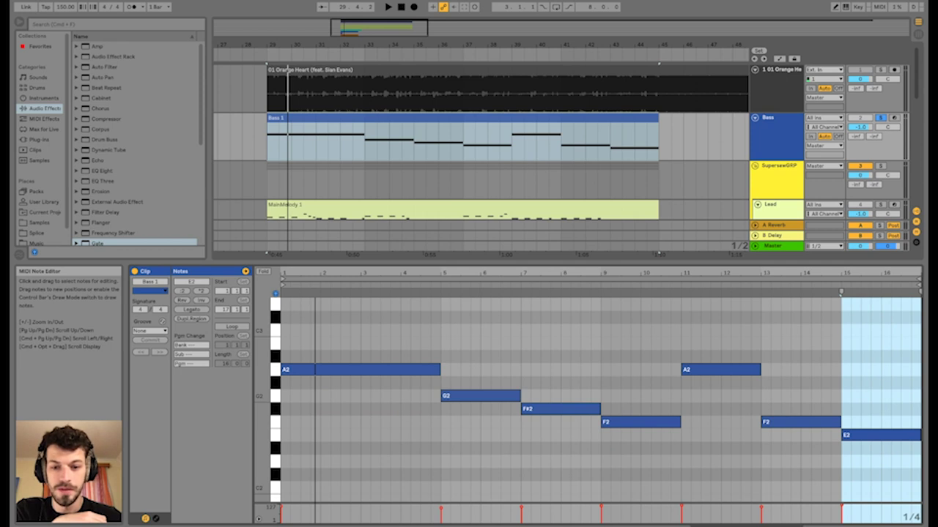
pyautogui.click(441, 383)
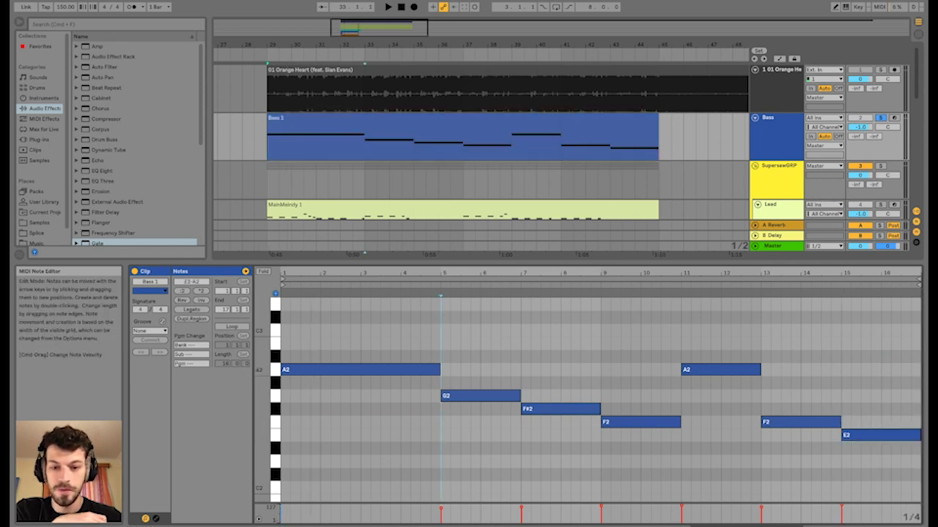
pyautogui.click(410, 370)
pyautogui.click(479, 397)
pyautogui.hotkey('alt', 'Right')
pyautogui.hotkey('alt', 'Right')
pyautogui.hotkey('alt', 'Right')
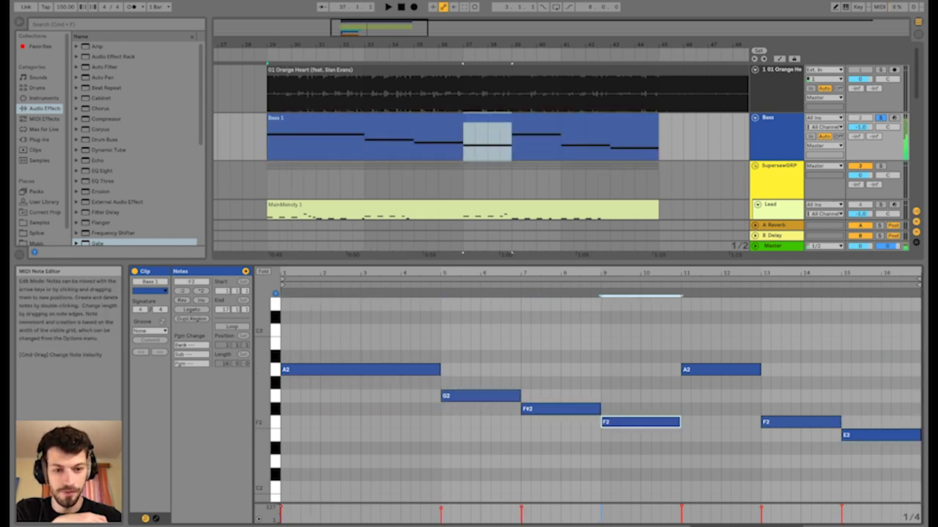
pyautogui.hotkey('alt', 'Right')
pyautogui.hotkey('alt', 'Right')
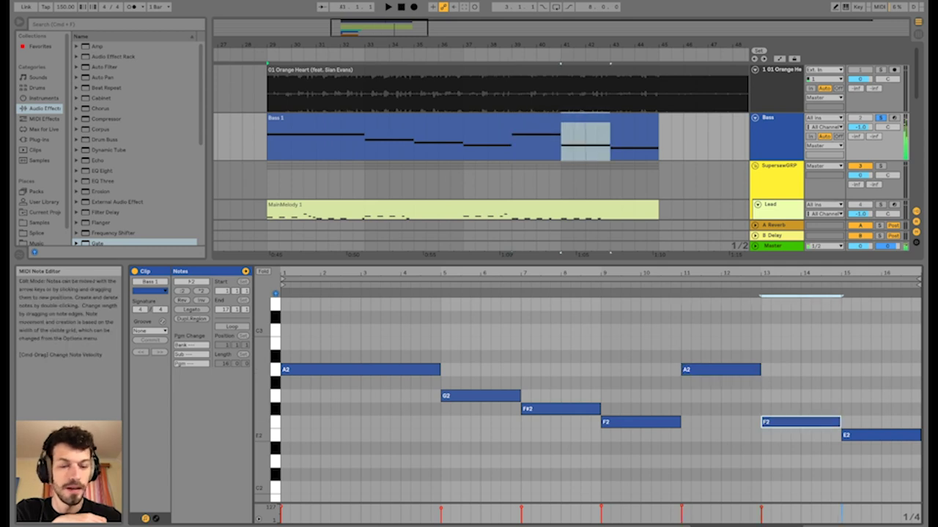
# Return from the Bass clip's notes to its devices, then view the Sylenth1 synth window and close it
pyautogui.press('super+alt+l')
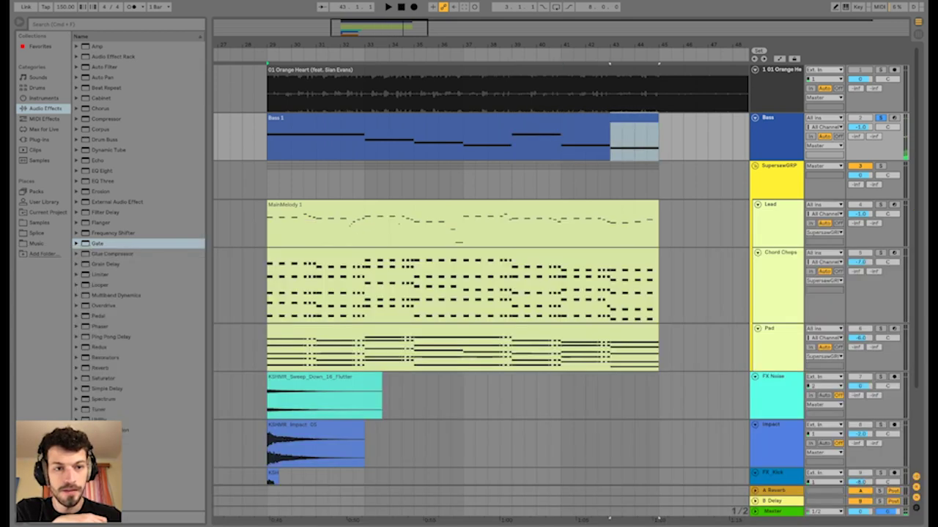
pyautogui.hotkey('shift', 'Tab')
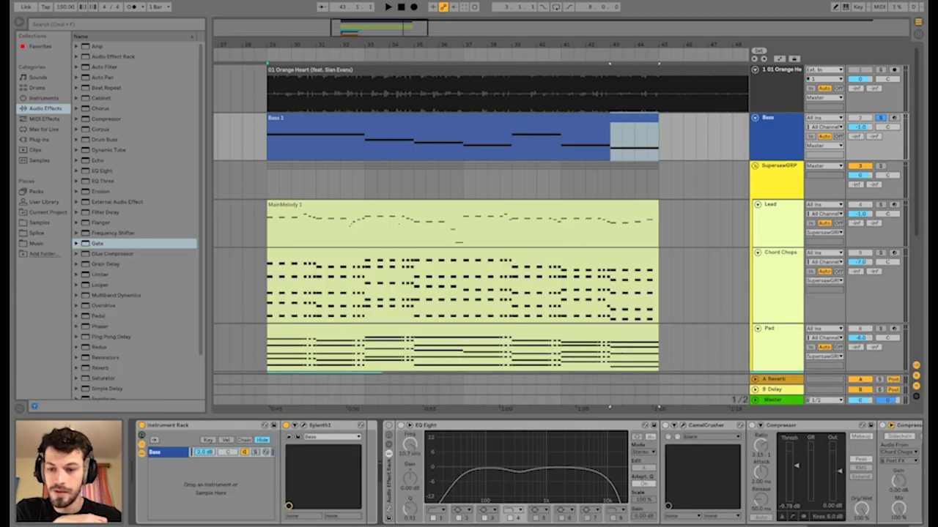
pyautogui.press('super+alt+p')
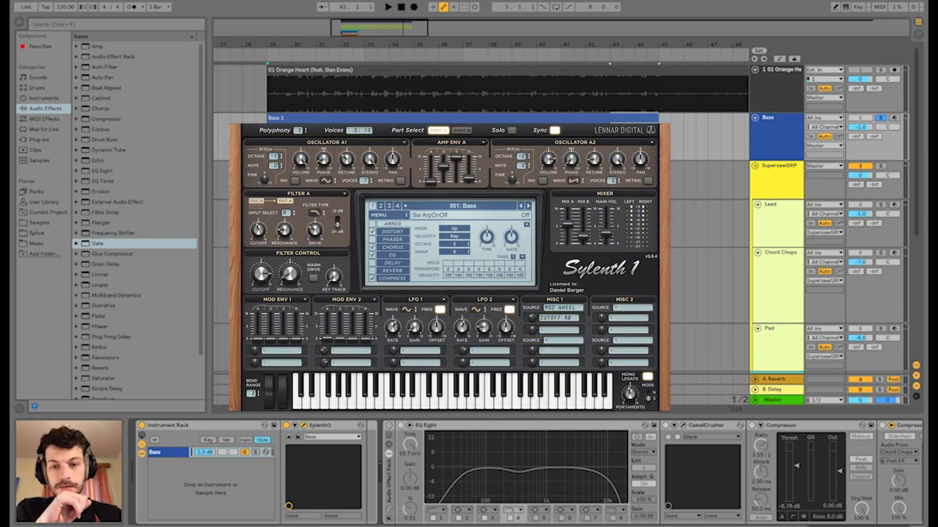
pyautogui.press('super+alt+p')
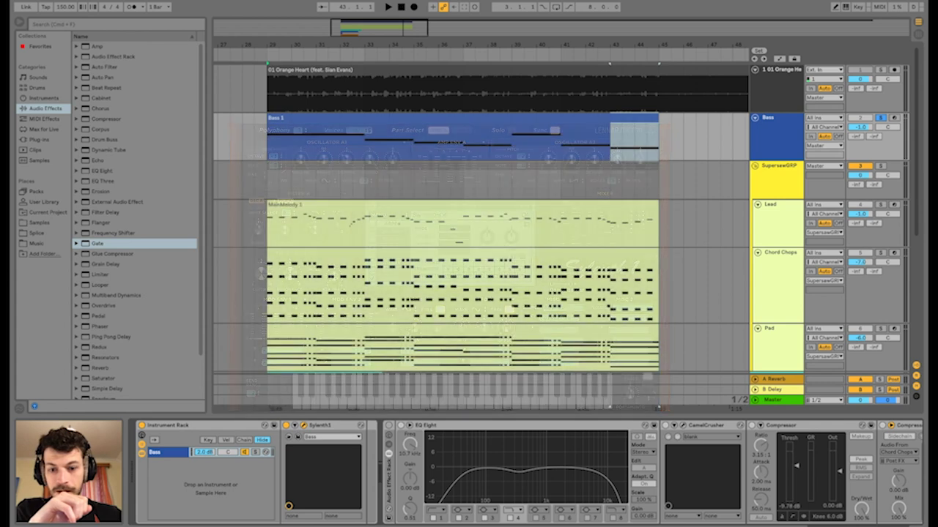
# Play the soloed bass without effects, enable its Audio Effect Rack and play it again for comparison
pyautogui.press('space')
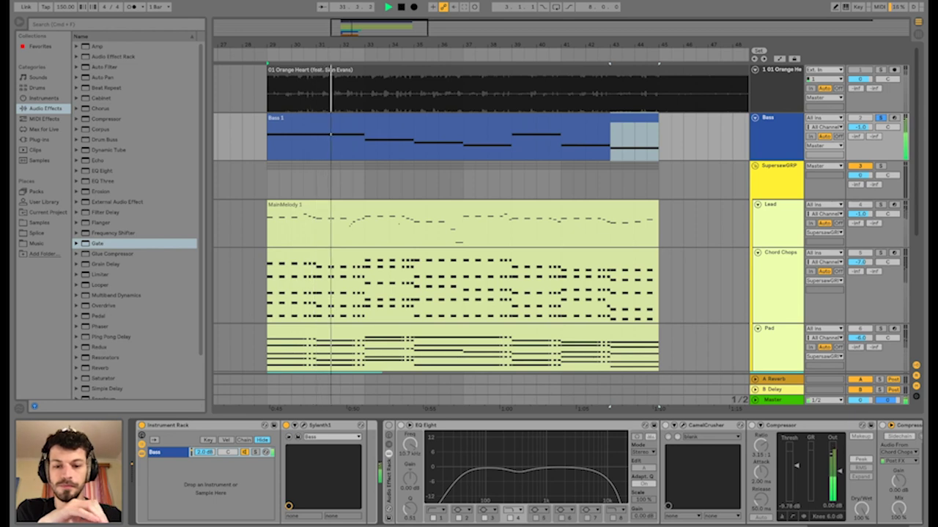
pyautogui.press('space')
pyautogui.click(388, 425)
pyautogui.press('space')
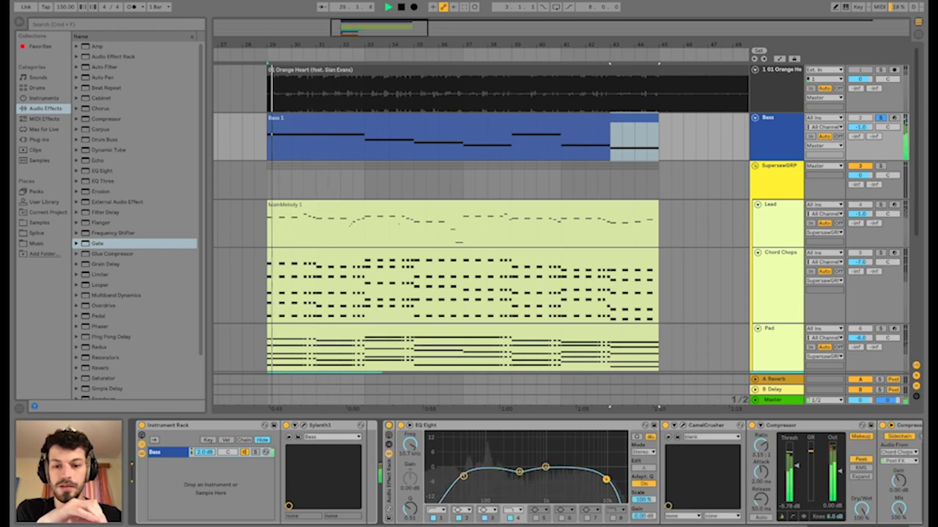
pyautogui.press('space')
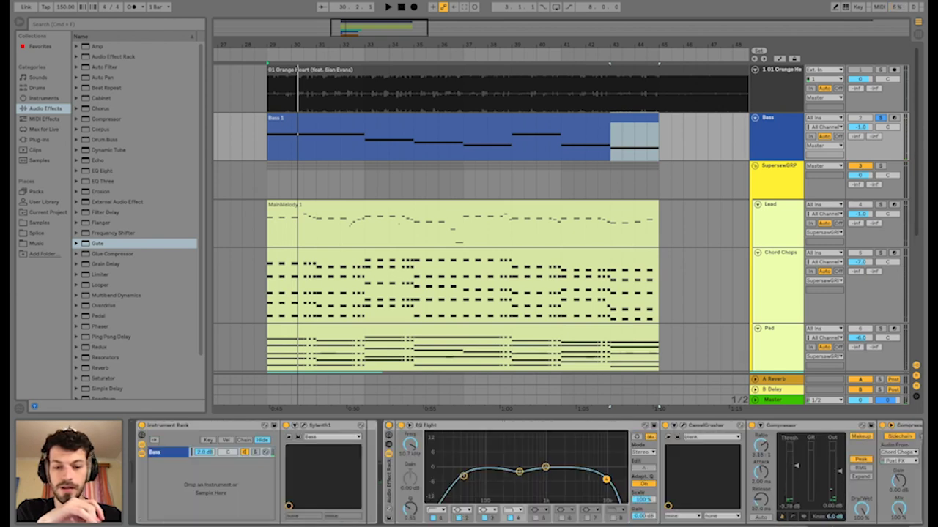
# Examine the Bass effect chain from EQ Eight onward and the CamelCrusher plug-in's settings
pyautogui.hscroll(2, 526, 473)
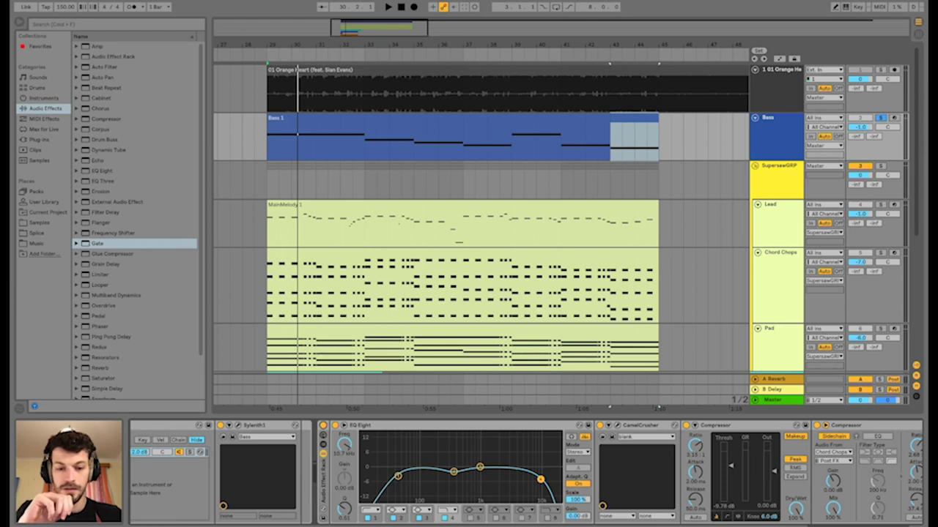
pyautogui.hscroll(2, 532, 473)
pyautogui.hscroll(-4, 531, 473)
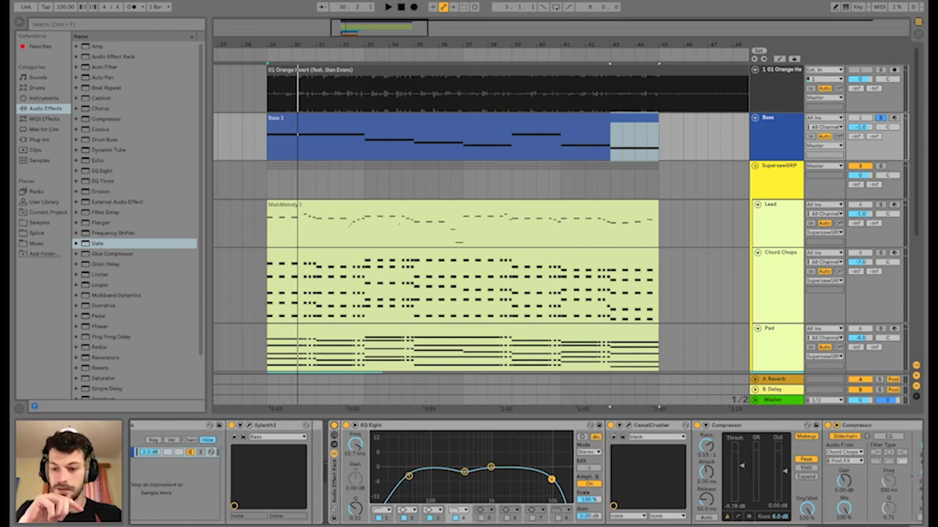
pyautogui.hscroll(5, 532, 472)
pyautogui.hscroll(-2, 532, 472)
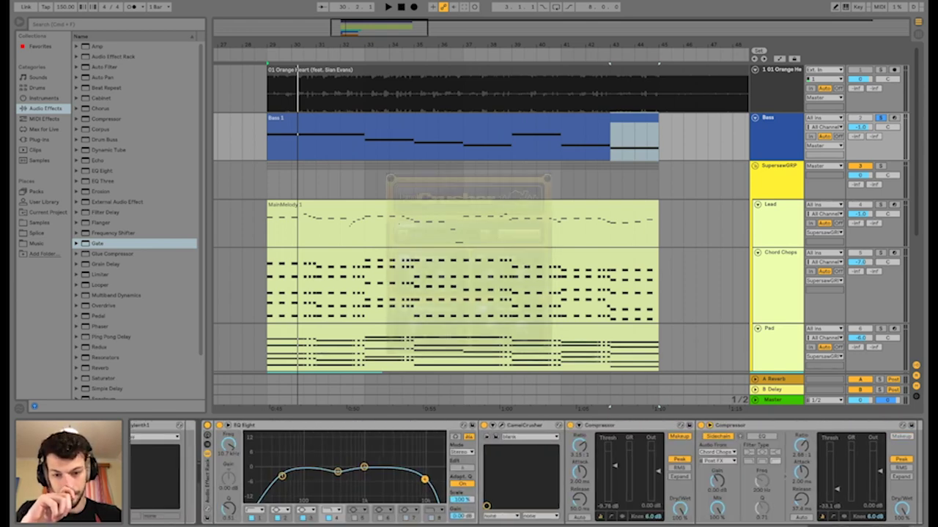
pyautogui.hscroll(-5, 532, 472)
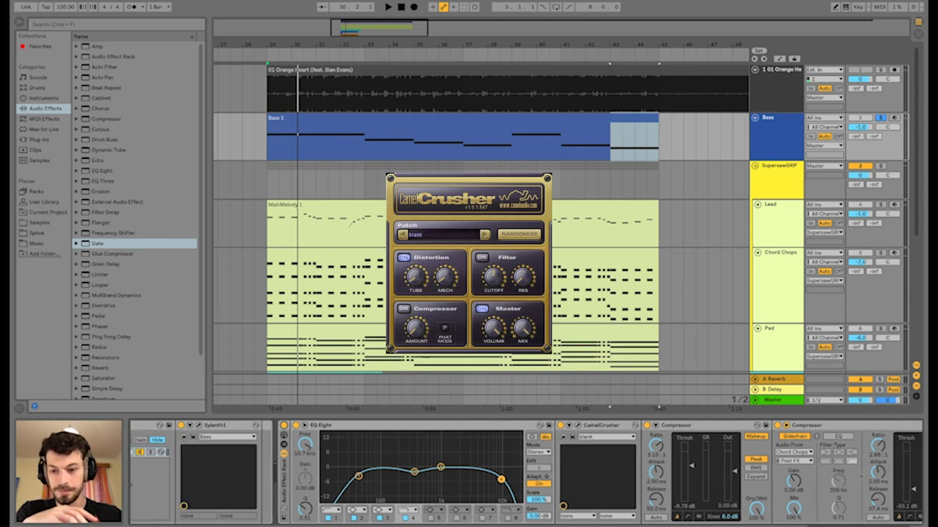
pyautogui.hscroll(3, 532, 472)
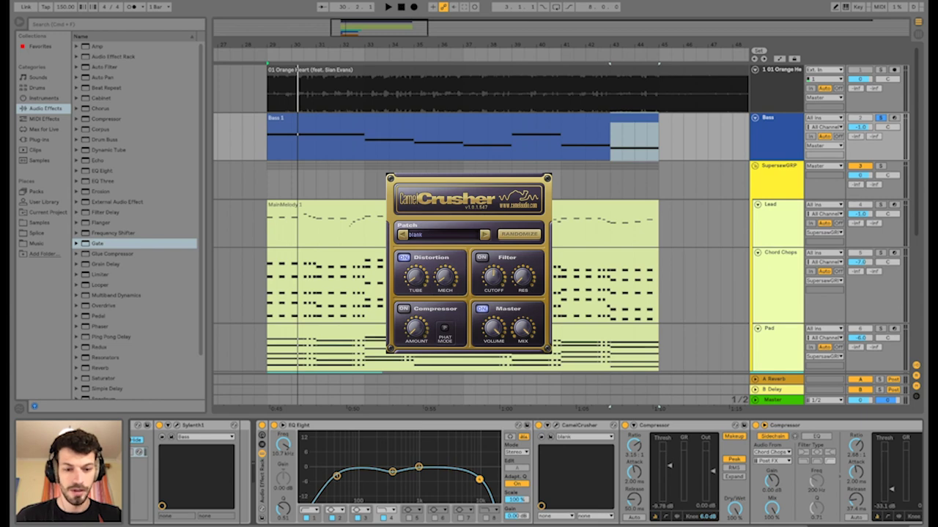
# Close the CamelCrusher window and examine the two Compressors at the end of the Bass chain, including the sidechained one
pyautogui.click(681, 425)
pyautogui.hscroll(3, 682, 426)
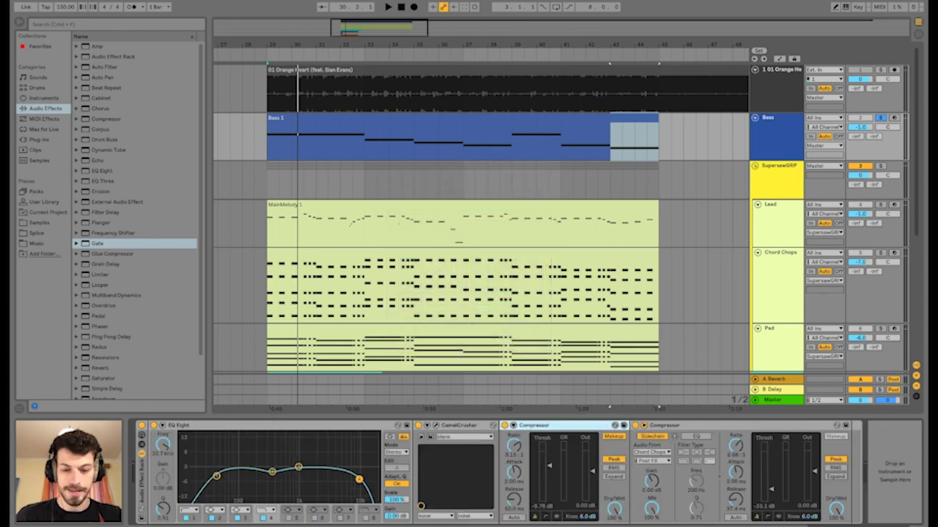
pyautogui.hscroll(-3, 501, 472)
pyautogui.hscroll(3, 501, 472)
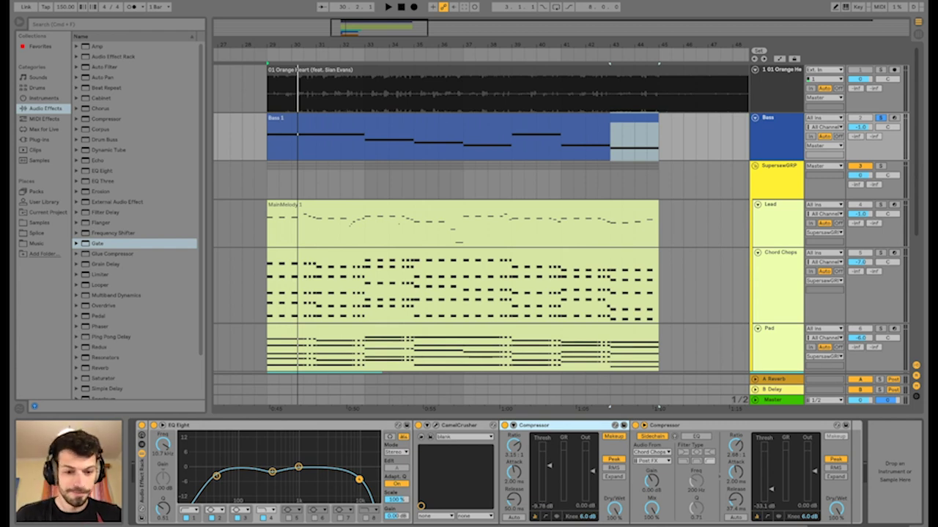
pyautogui.hscroll(-2, 501, 473)
pyautogui.hscroll(2, 501, 473)
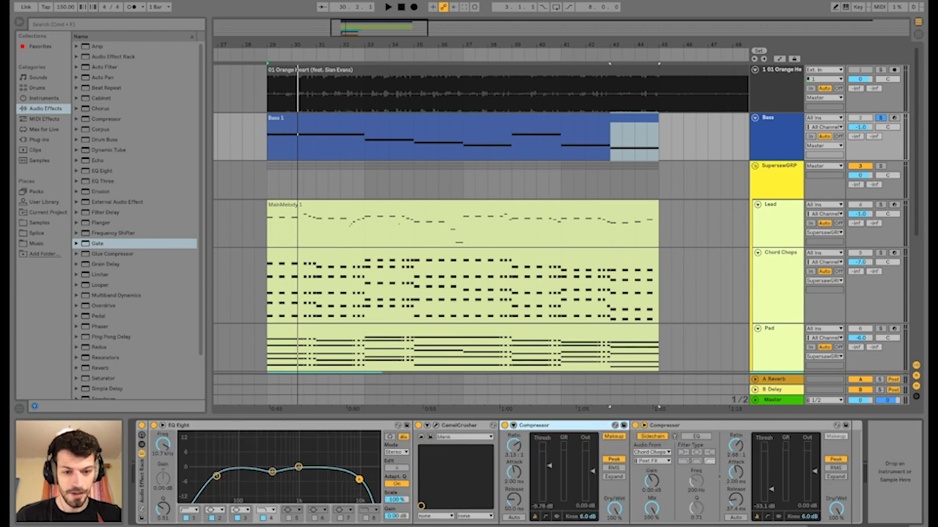
pyautogui.click(703, 425)
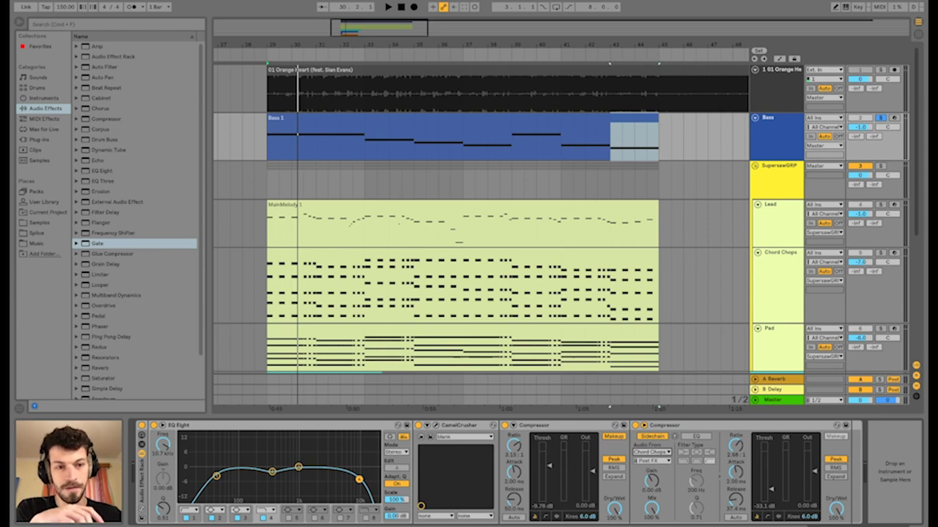
# Play the soloed Bass track through its full effect chain
pyautogui.scroll(-3, 481, 234)
pyautogui.scroll(3, 480, 234)
pyautogui.hscroll(-2, 481, 235)
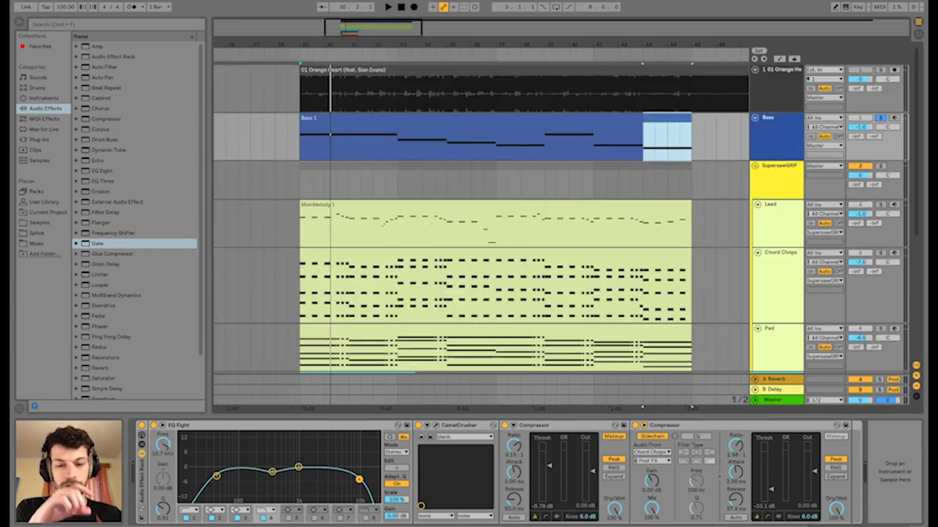
pyautogui.scroll(-2, 480, 219)
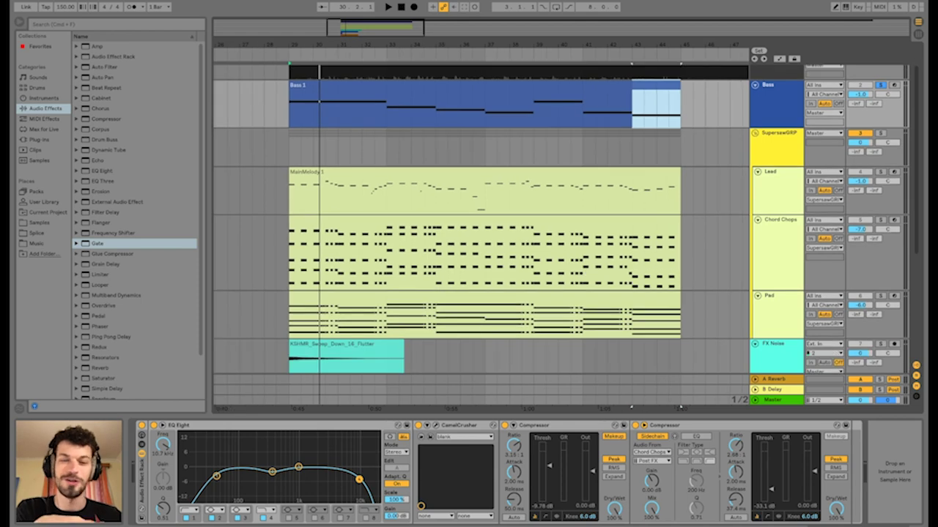
pyautogui.scroll(1, 480, 220)
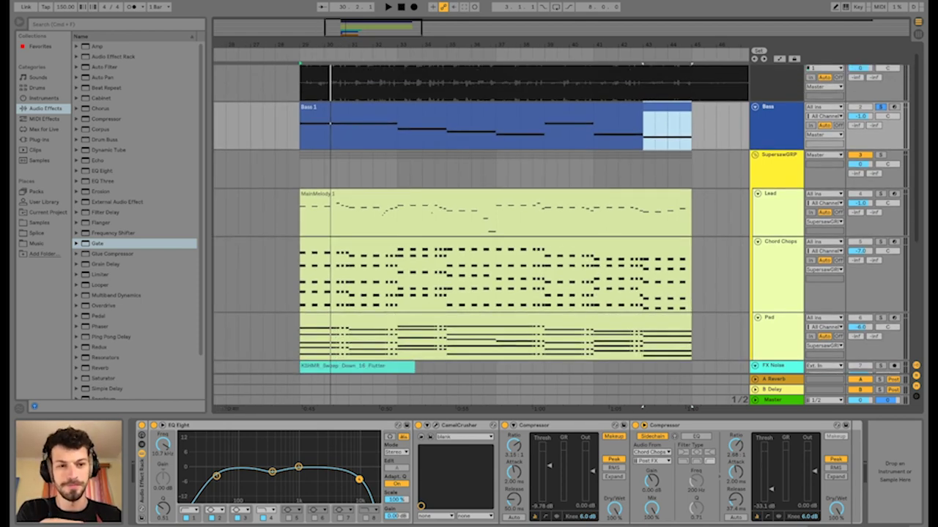
pyautogui.scroll(-2, 481, 220)
pyautogui.scroll(1, 480, 220)
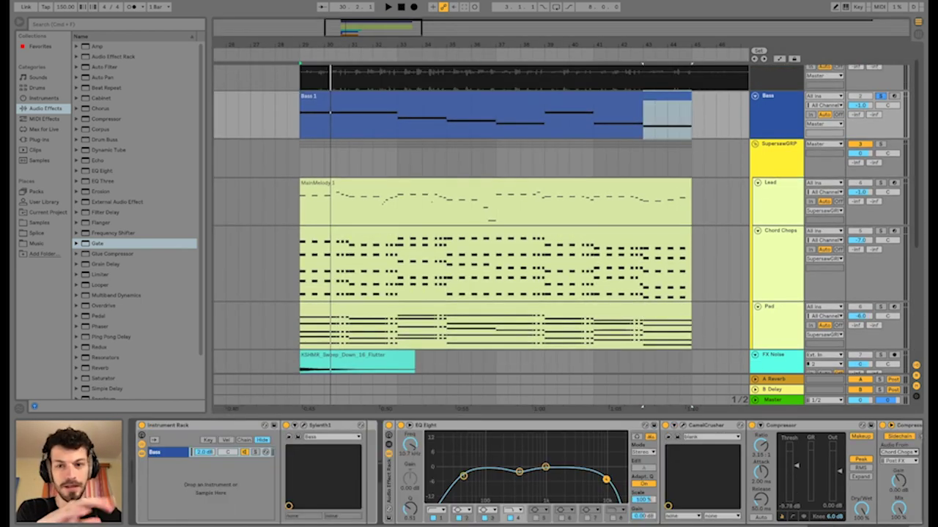
pyautogui.press('space')
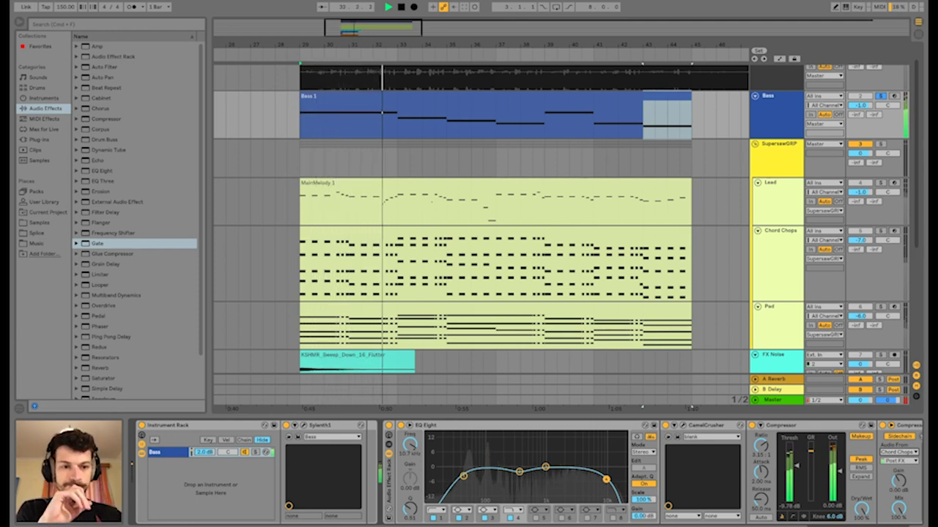
pyautogui.press('space')
# Select the Pad track and solo it in place of the Bass
pyautogui.scroll(-2, 481, 219)
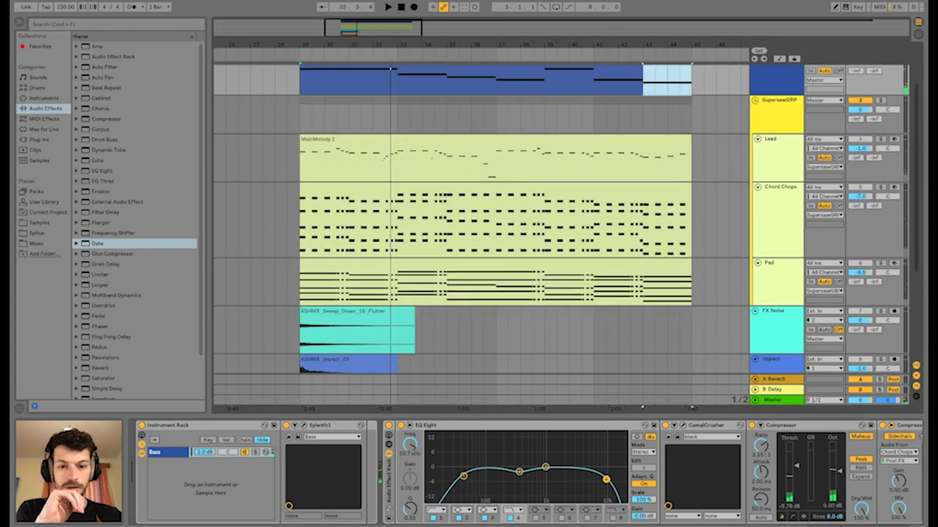
pyautogui.click(773, 263)
pyautogui.click(880, 263)
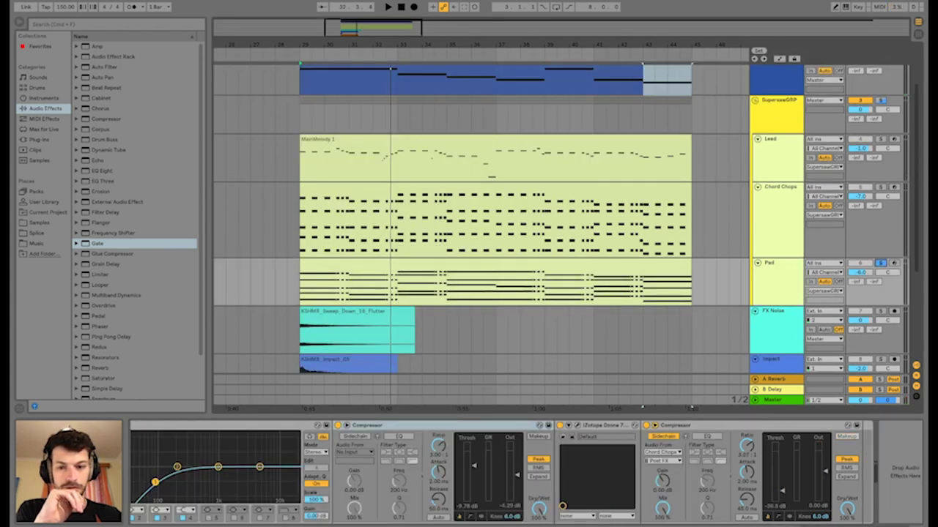
# Play the soloed Pad, then examine its Sylenth1 synth settings and close the synth window
pyautogui.press('space')
pyautogui.hscroll(-5, 500, 472)
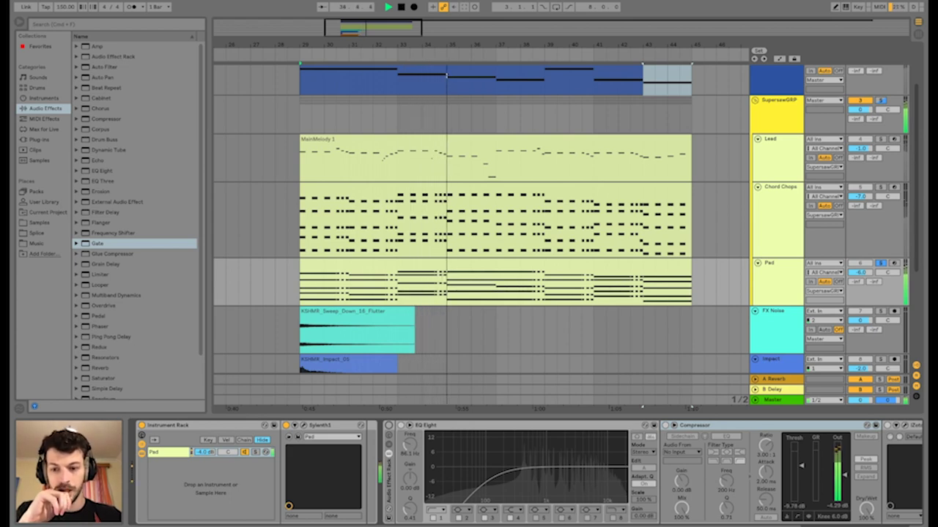
pyautogui.click(303, 425)
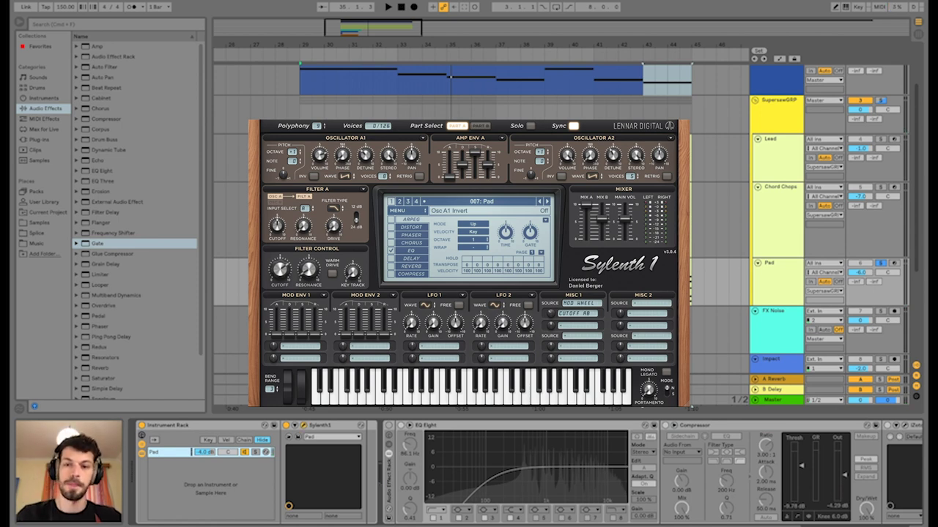
pyautogui.hotkey('ctrl', 'alt', 'p')
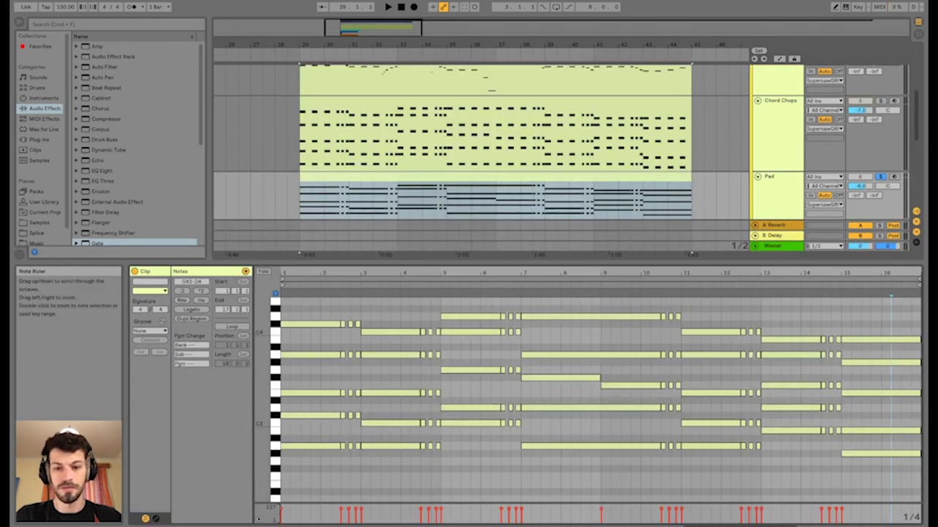
# Examine the chord voicings in the Pad clip's MIDI notes, audition individual notes, and close the clip's note view
pyautogui.moveTo(261, 356); pyautogui.dragTo(276, 373)
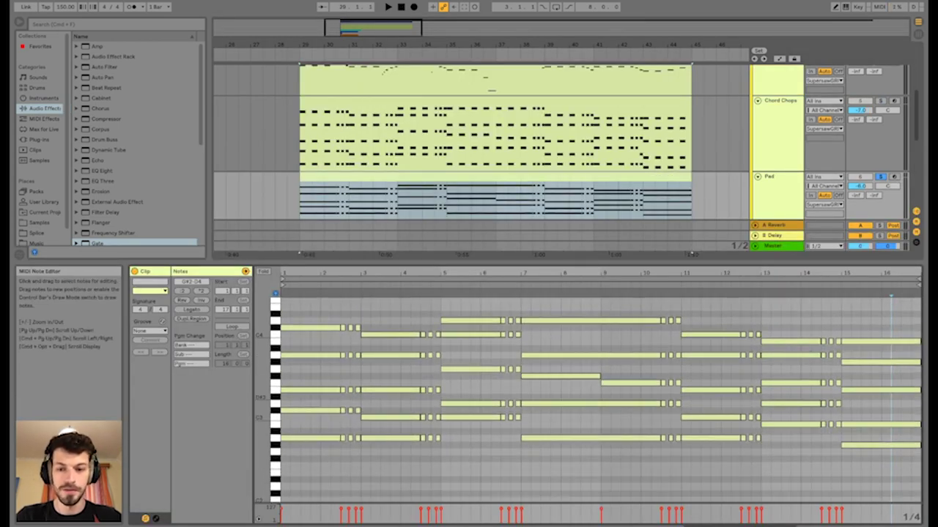
pyautogui.scroll(1, 589, 412)
pyautogui.click(314, 342)
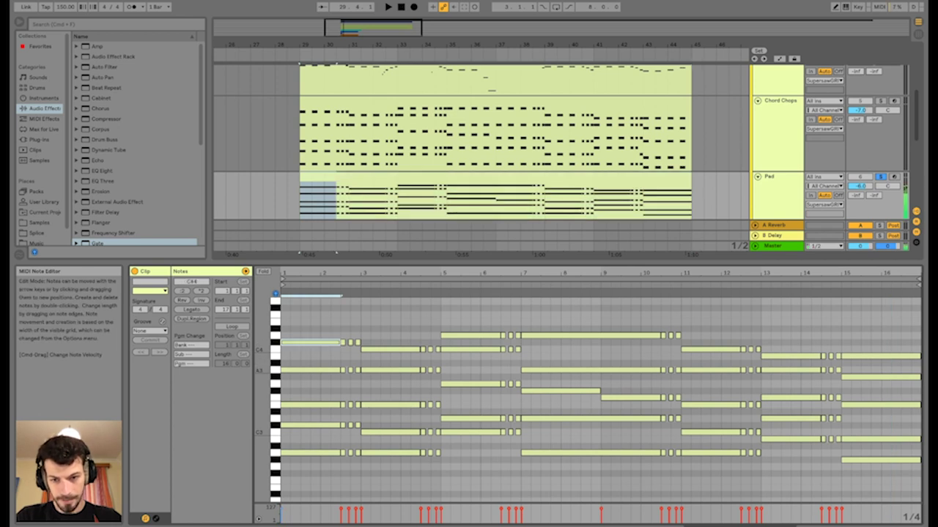
pyautogui.click(314, 370)
pyautogui.click(330, 387)
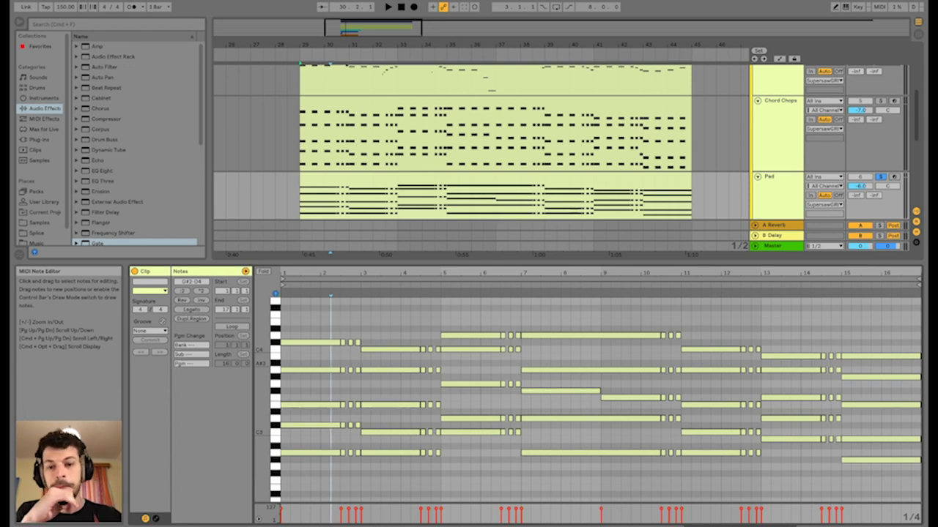
pyautogui.press('super+alt+l')
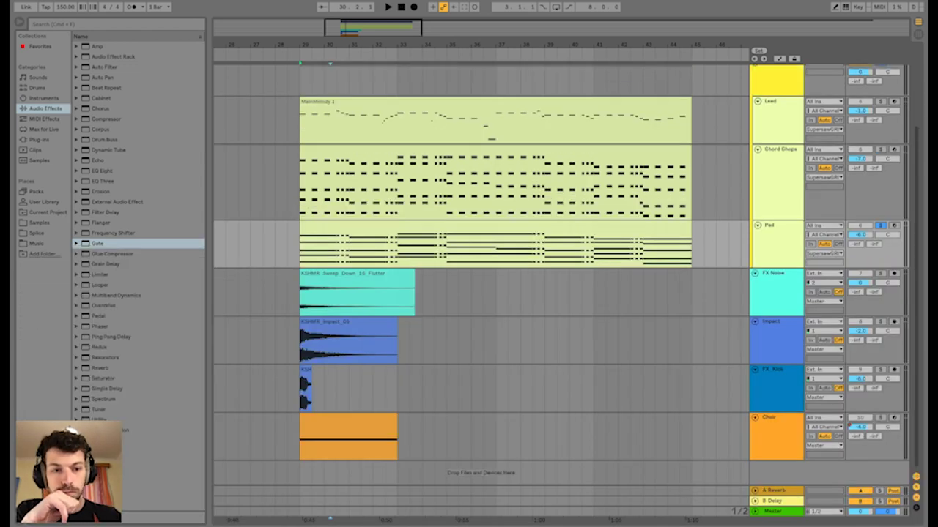
# Show the Pad track's device chain, play it with its Audio Effect Rack bypassed, and turn the rack on
pyautogui.doubleClick(776, 226)
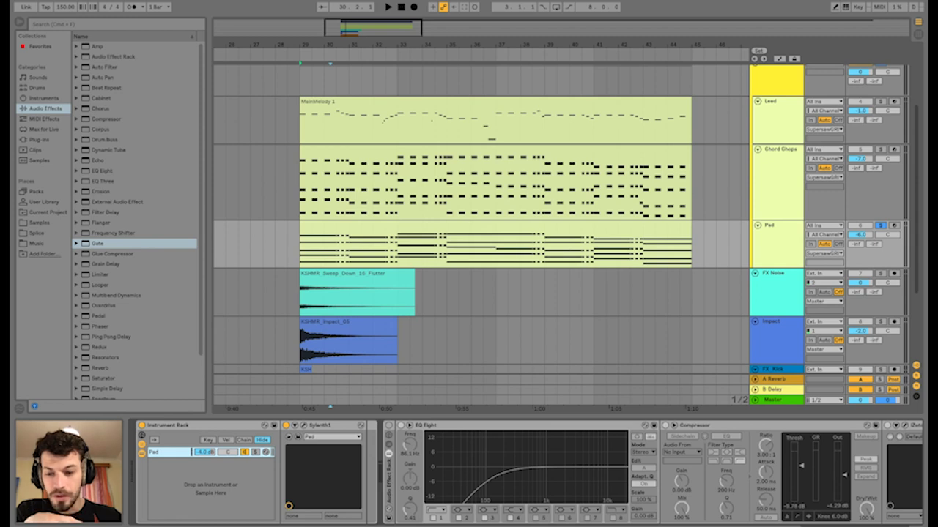
pyautogui.press('space')
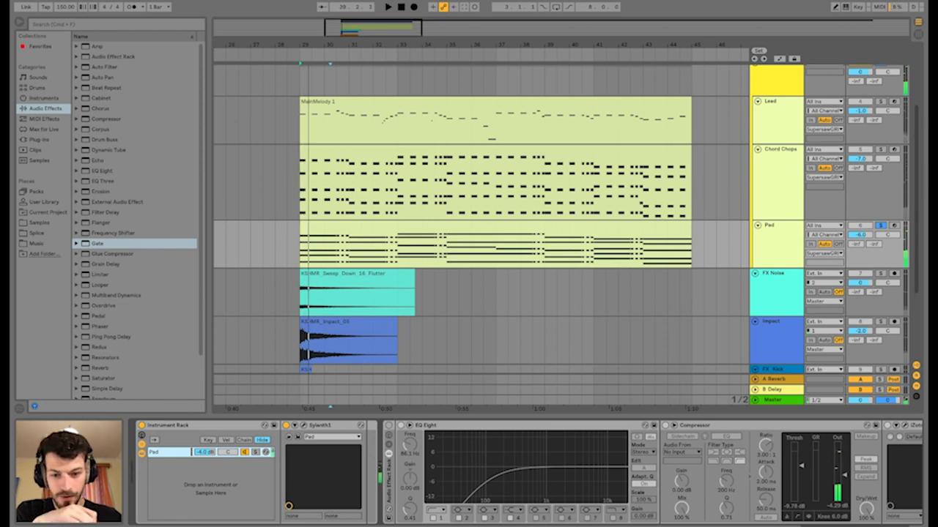
pyautogui.click(389, 425)
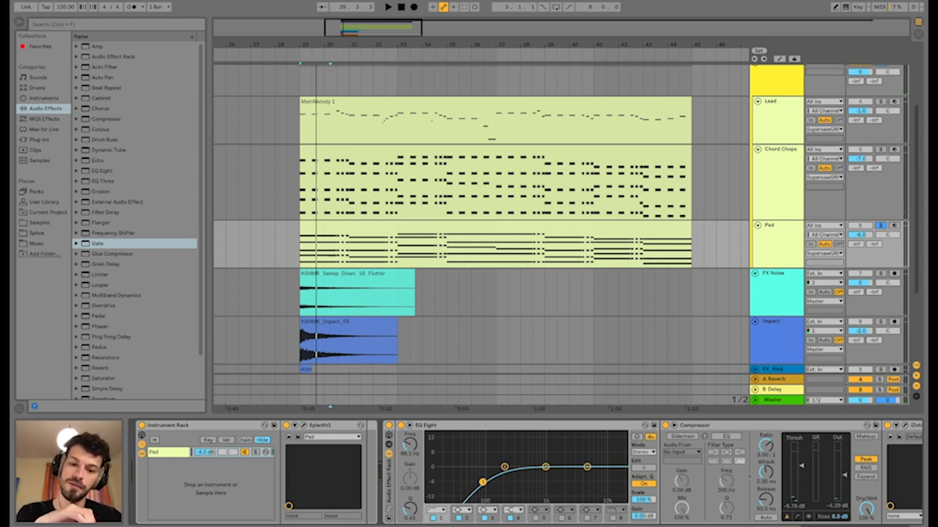
# Examine the EQ Eight and the first Compressor in the Pad's Audio Effect Rack
pyautogui.hscroll(2, 528, 472)
pyautogui.hscroll(-1, 527, 473)
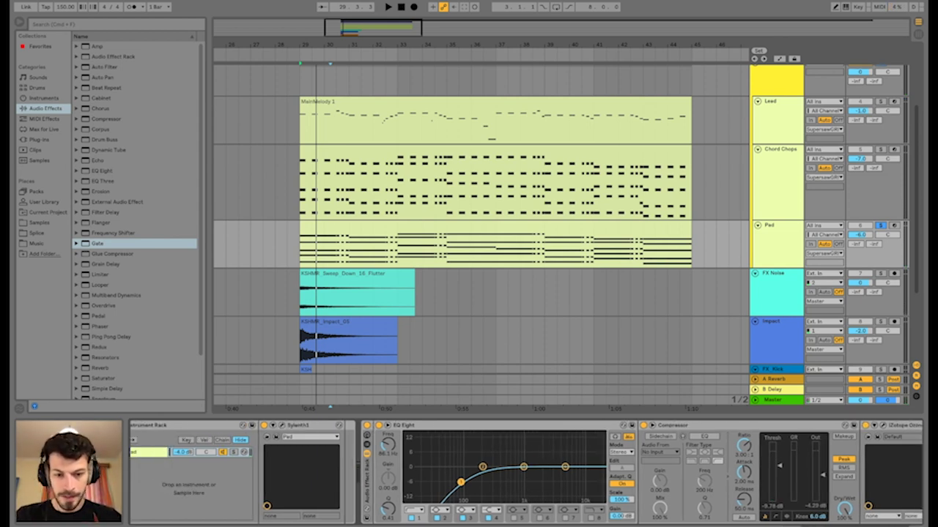
pyautogui.hscroll(-2, 532, 472)
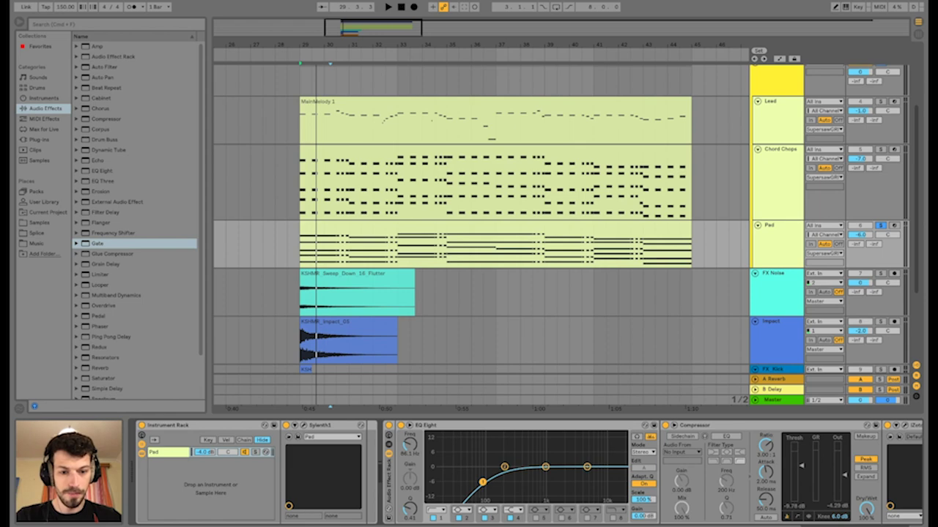
pyautogui.hscroll(8, 532, 472)
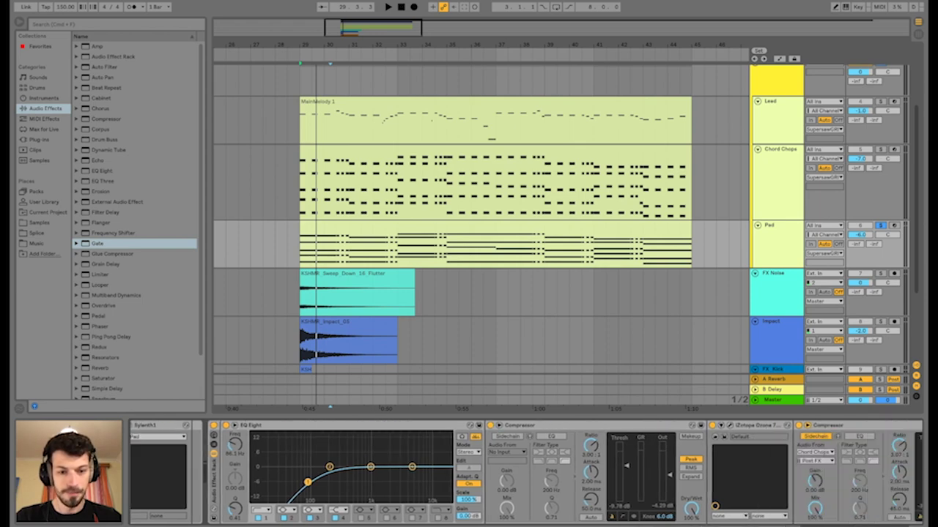
pyautogui.click(571, 425)
pyautogui.hscroll(7, 571, 454)
pyautogui.hscroll(-8, 572, 455)
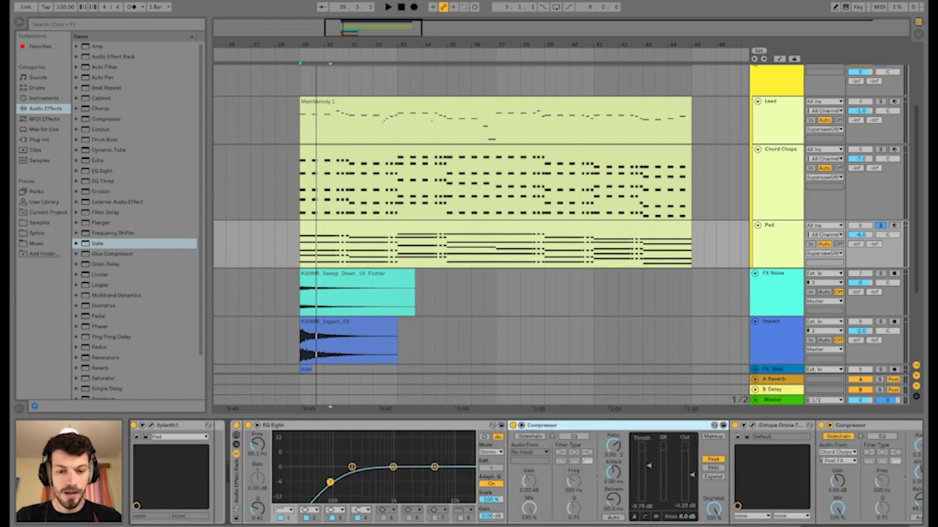
pyautogui.hscroll(8, 532, 472)
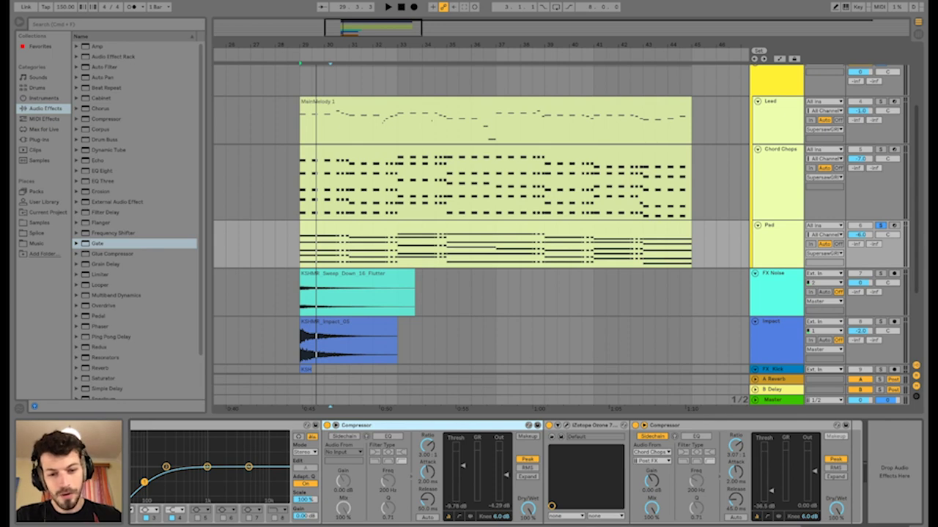
# Examine the Pad's iZotope Ozone 7 Imager band widths while playing the track, close the plug-in window and stop playback
pyautogui.click(566, 426)
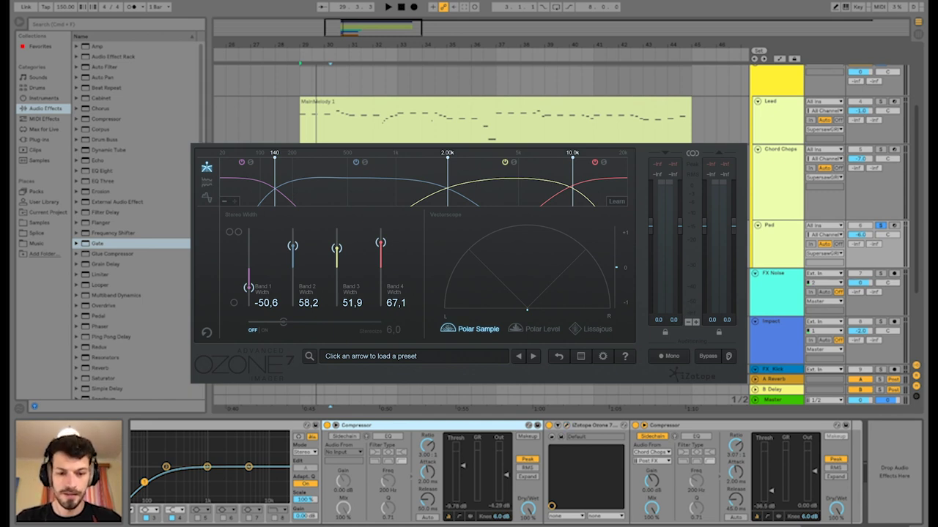
pyautogui.press('space')
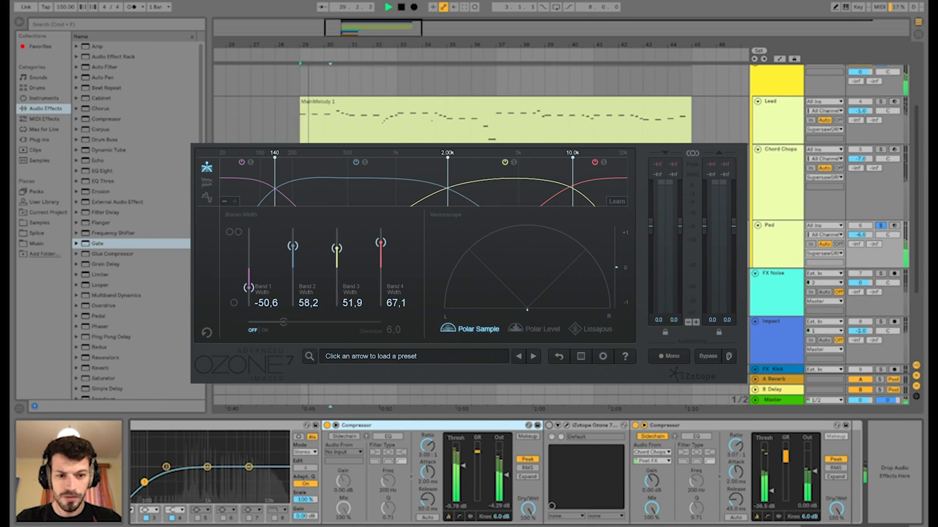
pyautogui.press('super+alt+p')
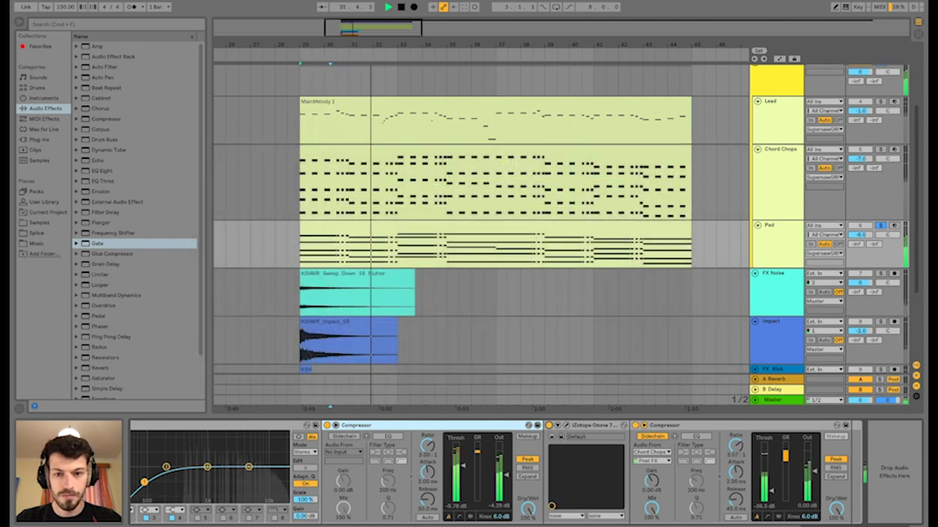
pyautogui.press('space')
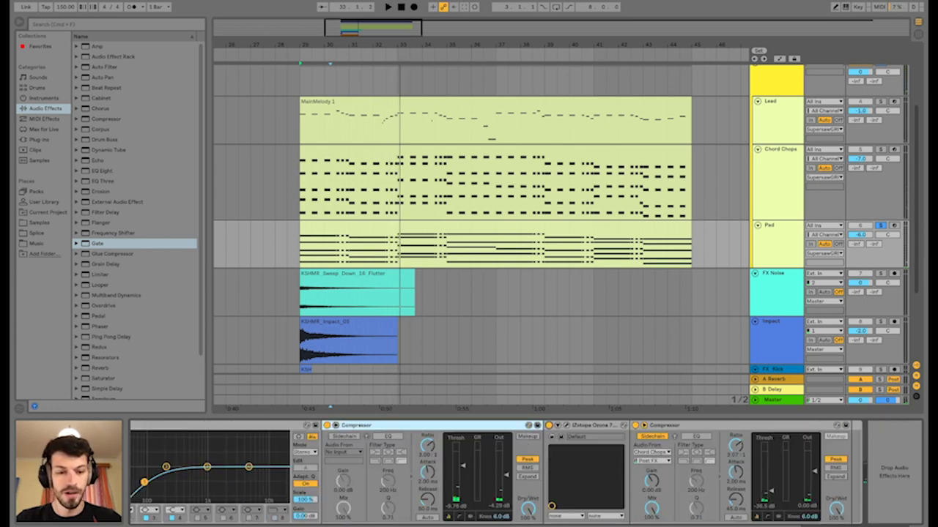
# Select and examine the sidechained Compressor at the end of the Pad's effect chain
pyautogui.hscroll(-5, 498, 473)
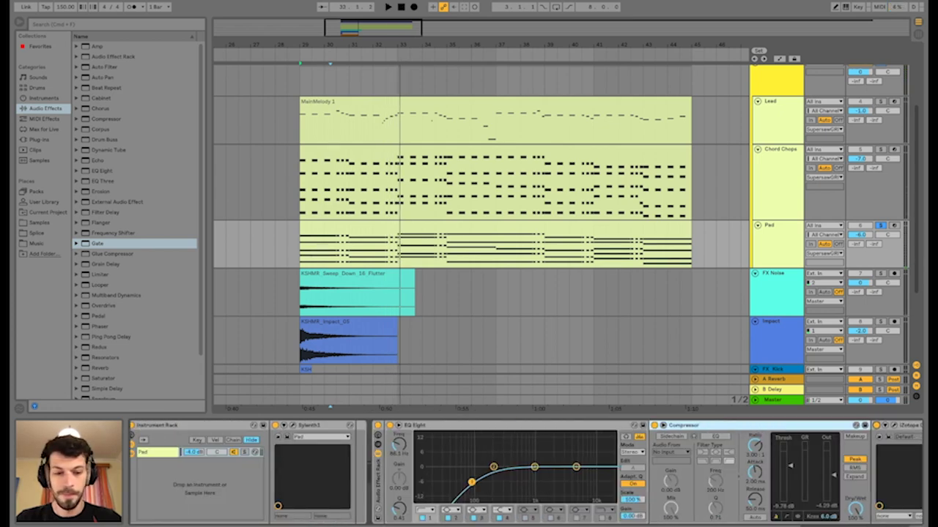
pyautogui.hscroll(5, 498, 473)
pyautogui.click(722, 426)
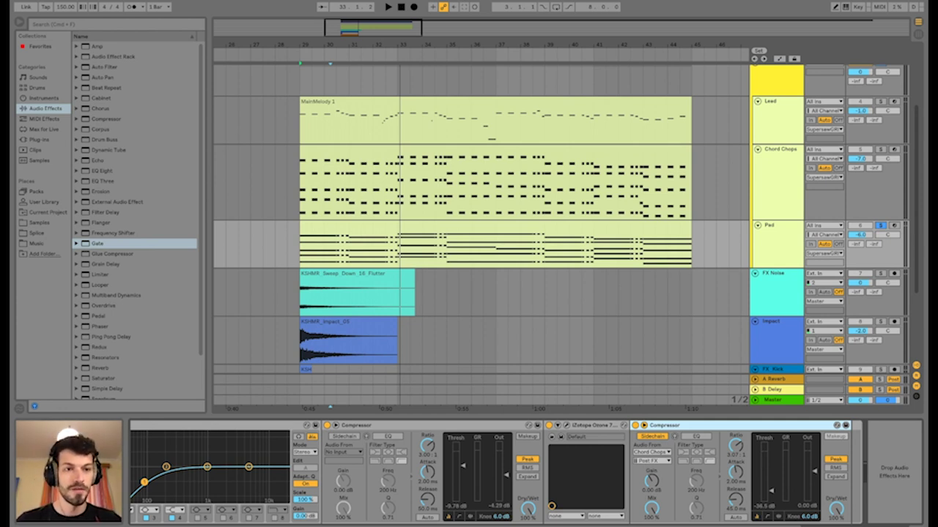
# Solo the Bass together with the Pad and play both layers
pyautogui.scroll(3, 476, 220)
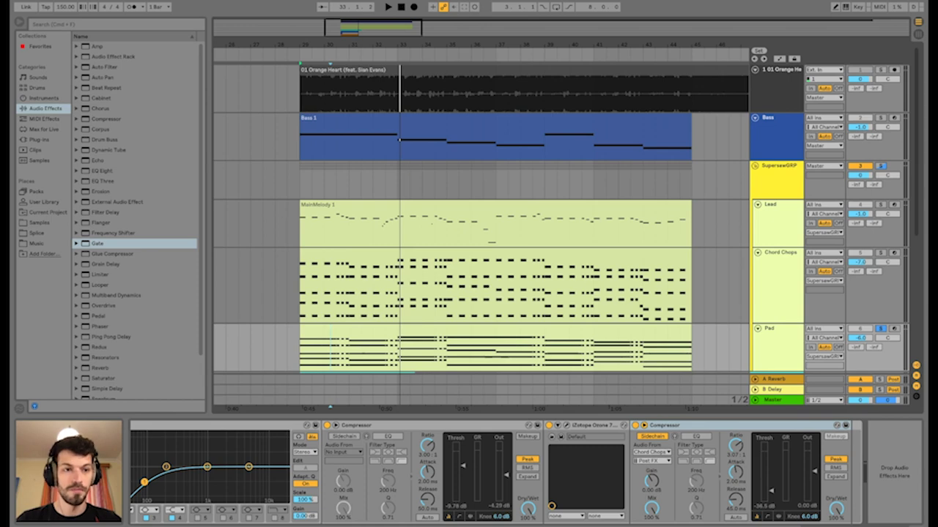
pyautogui.scroll(-3, 476, 220)
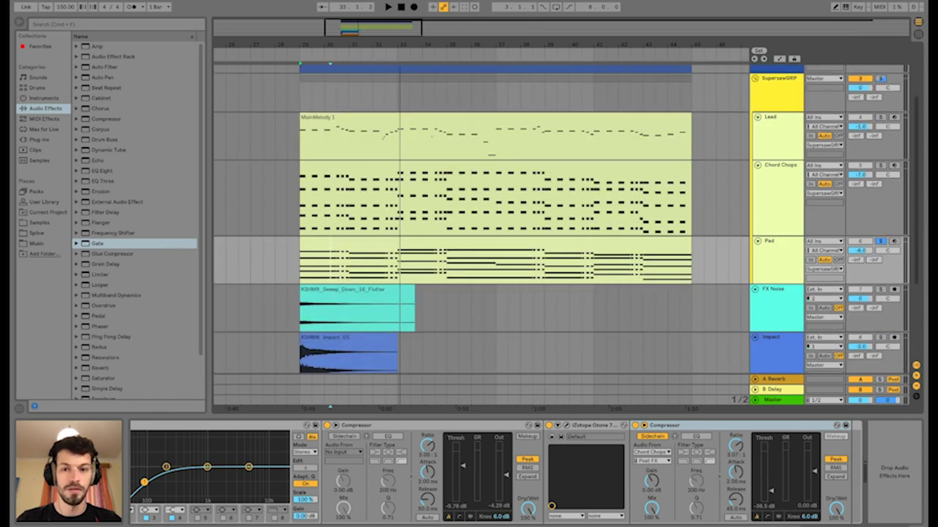
pyautogui.scroll(3, 476, 220)
pyautogui.press('space')
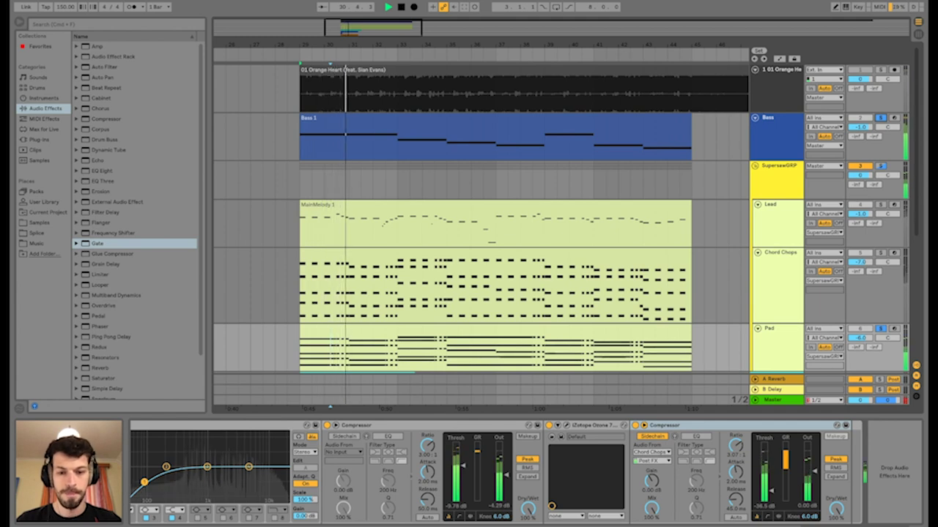
pyautogui.hscroll(-5, 484, 473)
pyautogui.press('space')
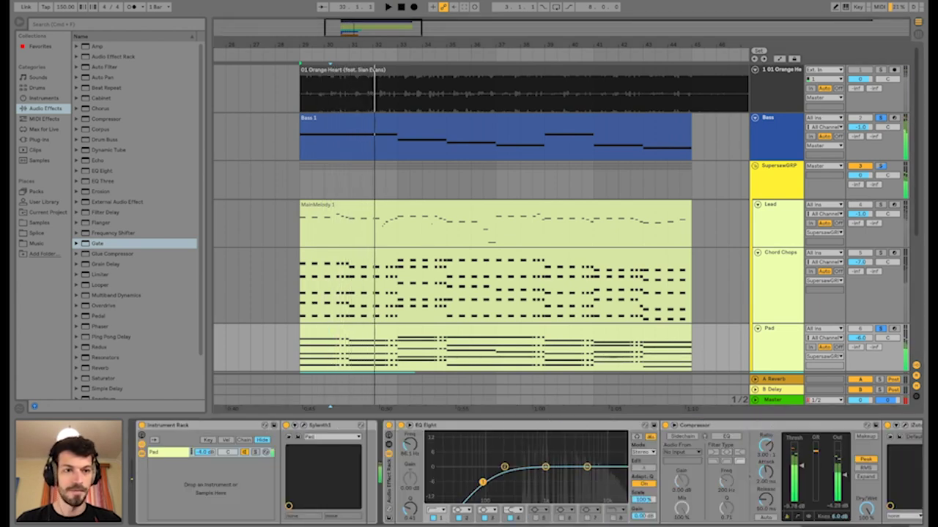
# Clear the Bass and Pad solos, solo the Chord Chops track instead, and play it from the start of its clip
pyautogui.click(880, 329)
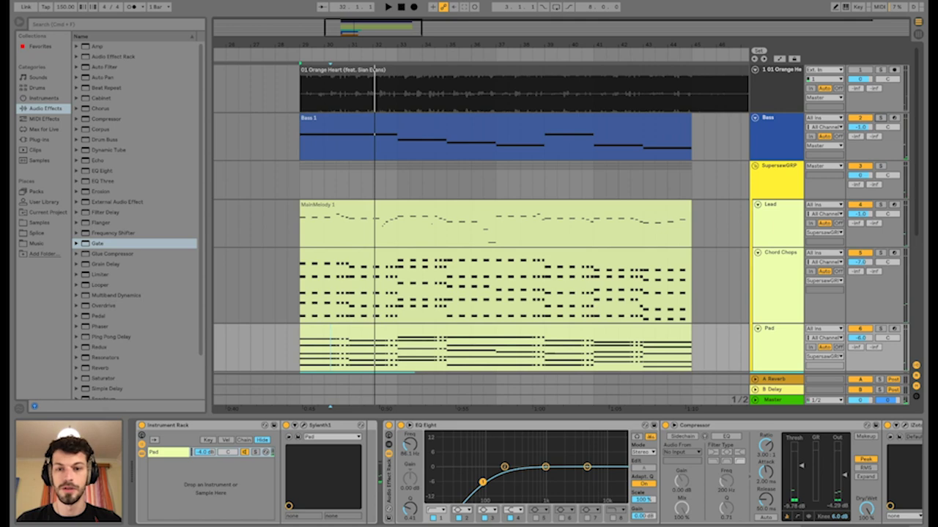
pyautogui.scroll(-3, 481, 220)
pyautogui.scroll(3, 484, 220)
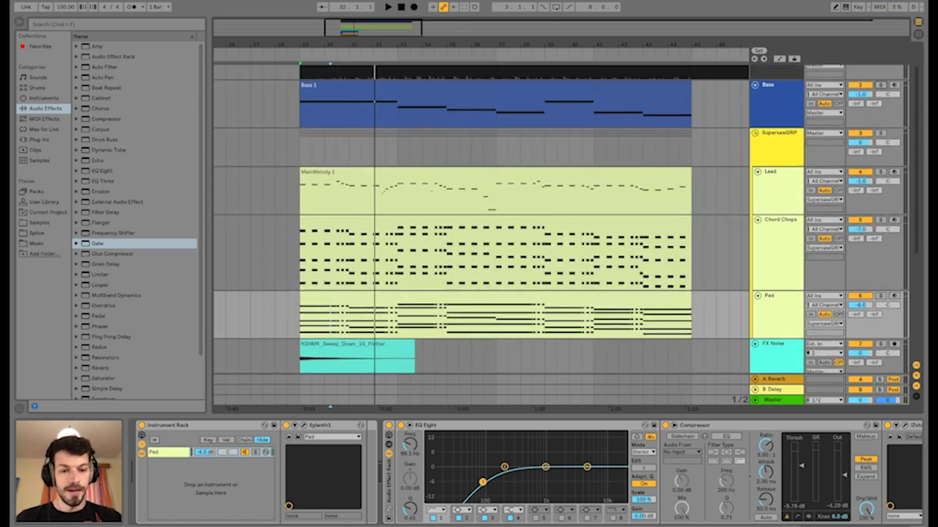
pyautogui.hscroll(5, 483, 472)
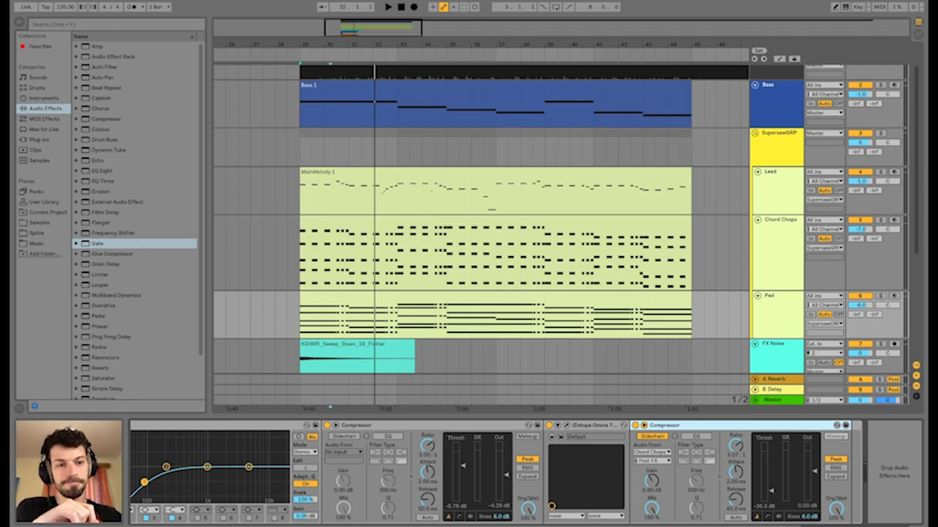
pyautogui.click(881, 219)
pyautogui.click(300, 255)
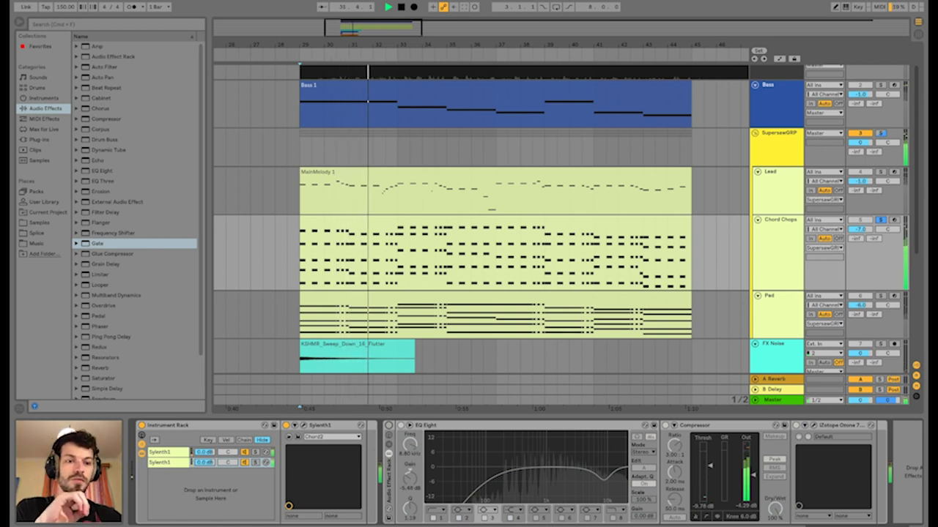
pyautogui.press('space')
# Play the Chord Chops together with the soloed Bass, then leave only the Chord Chops soloed
pyautogui.scroll(2, 481, 235)
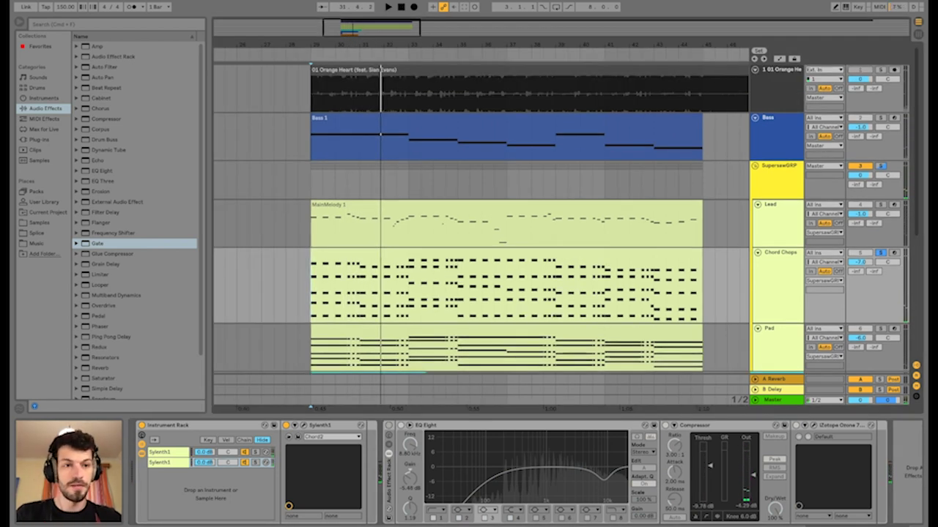
pyautogui.press('space')
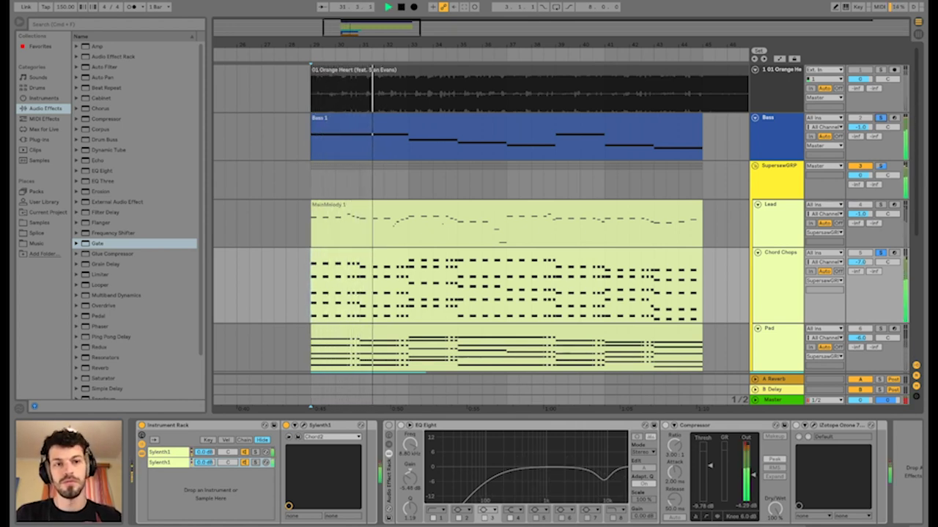
pyautogui.press('space')
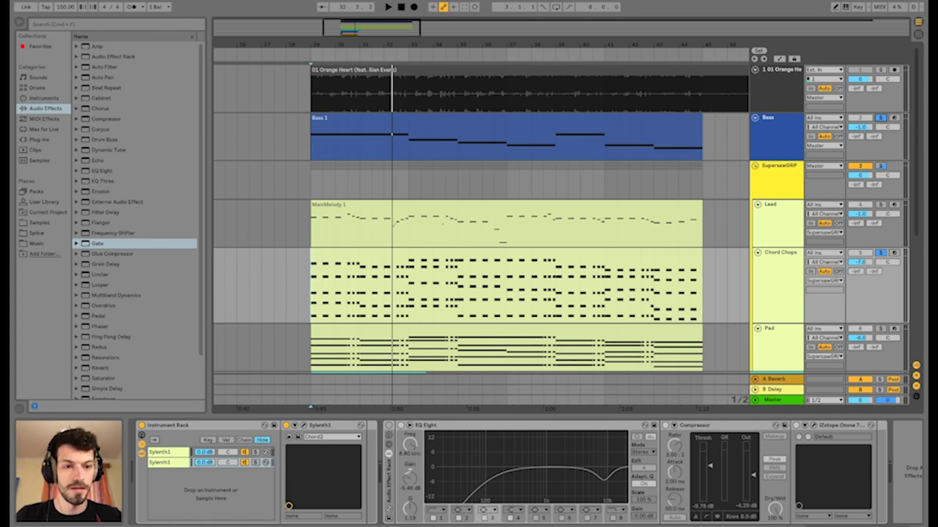
pyautogui.scroll(-2, 484, 220)
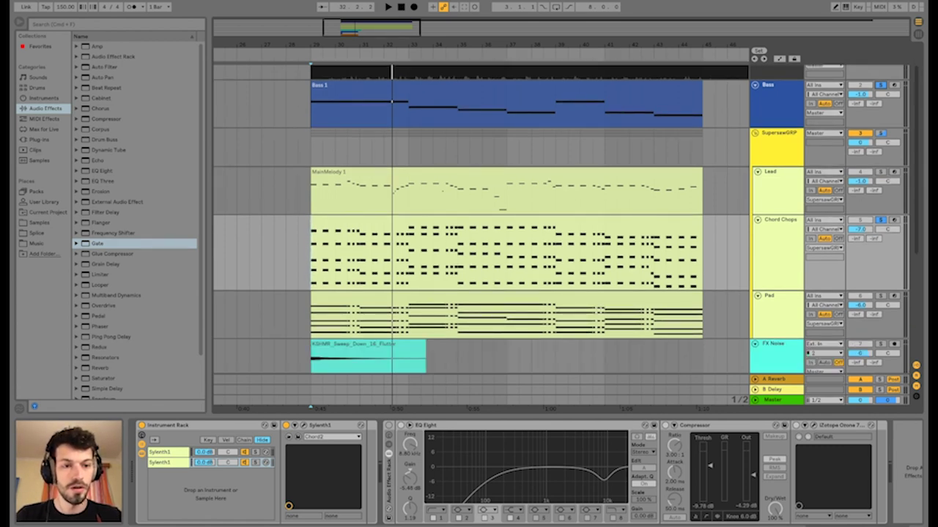
pyautogui.click(880, 220)
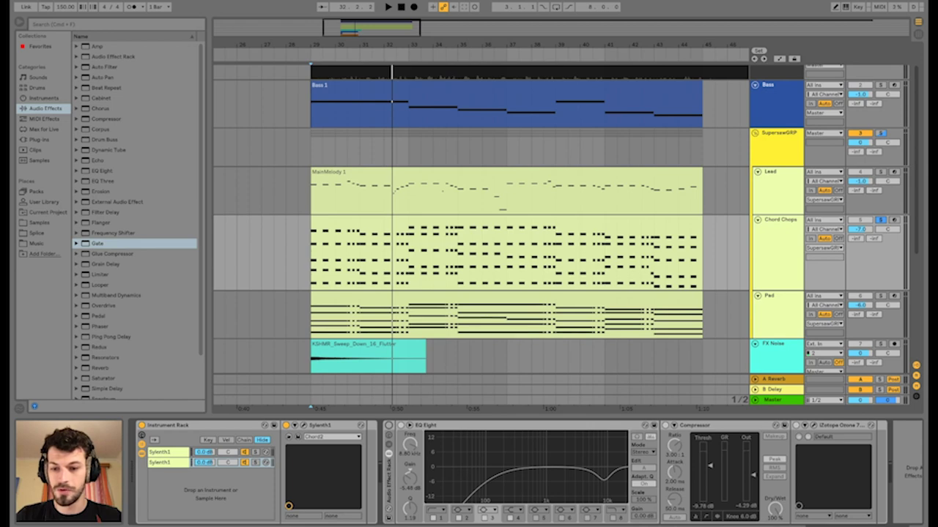
# Solo the first Sylenth1 chain in the Chord Chops rack, play it while examining its Chord1 synth settings, and close the synth window
pyautogui.click(167, 452)
pyautogui.click(256, 463)
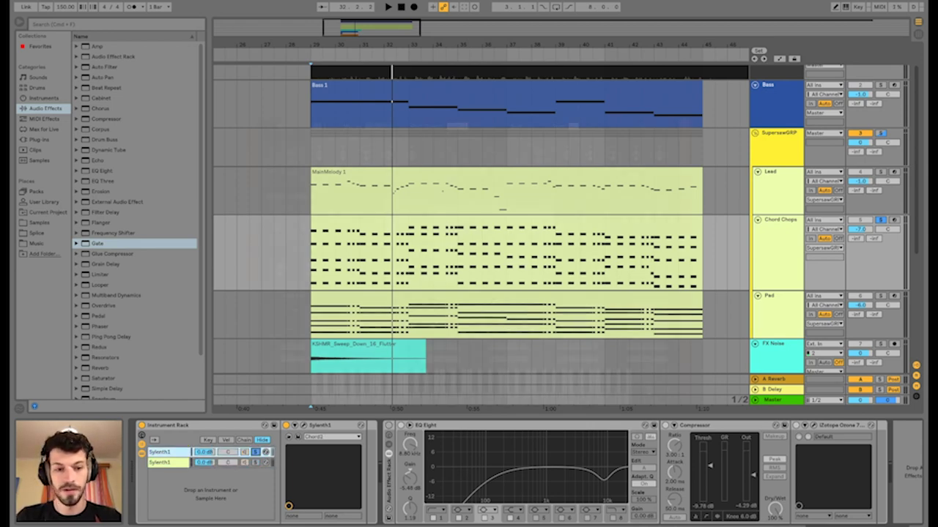
pyautogui.press('super+alt+p')
pyautogui.press('space')
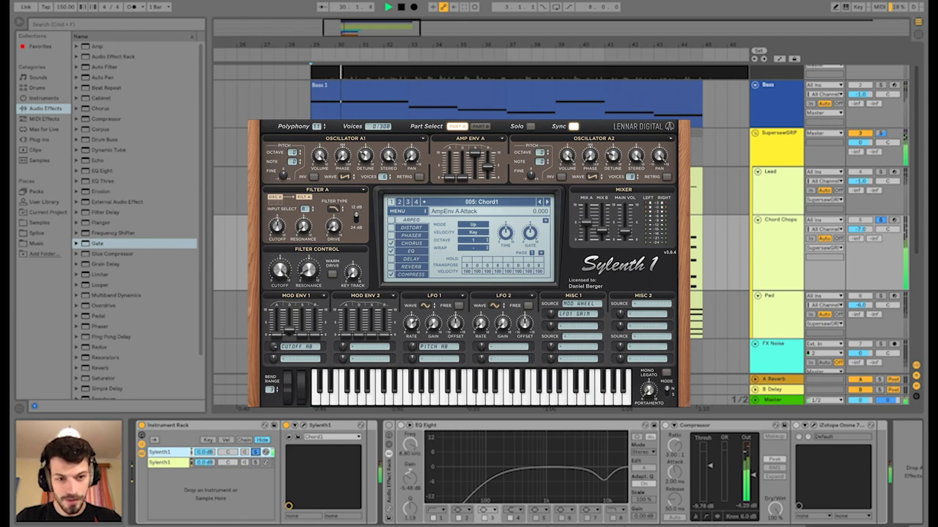
pyautogui.press('super+alt+p')
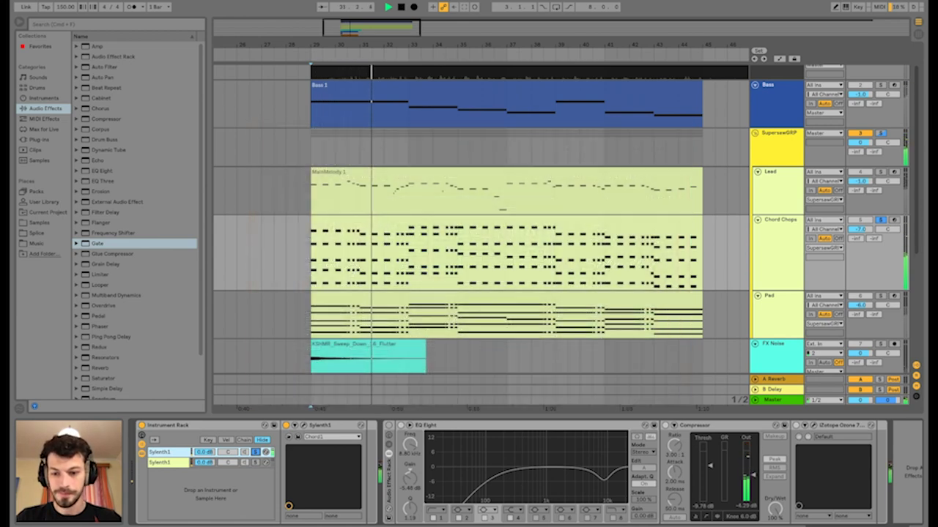
# Solo the second Sylenth1 chain in the Chord Chops rack to audition its Chord2 sound, and clear the chain solo
pyautogui.click(256, 463)
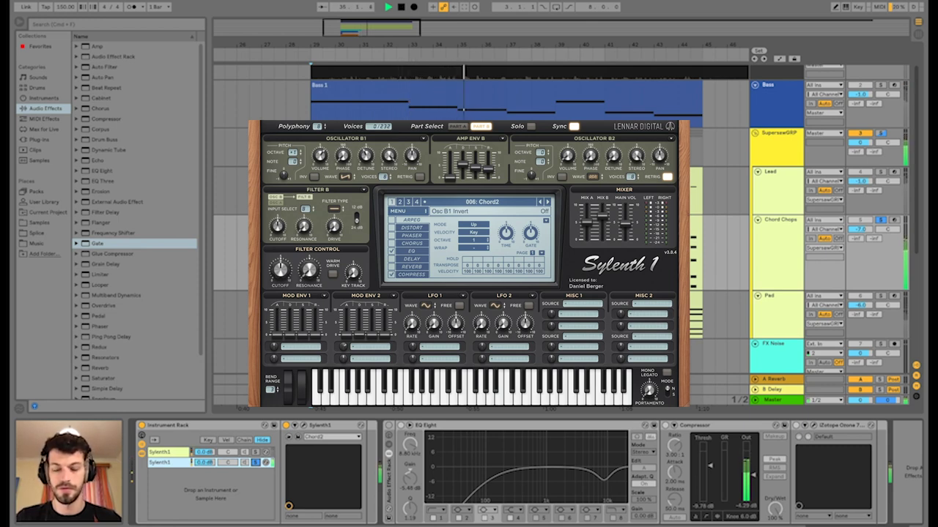
pyautogui.click(255, 463)
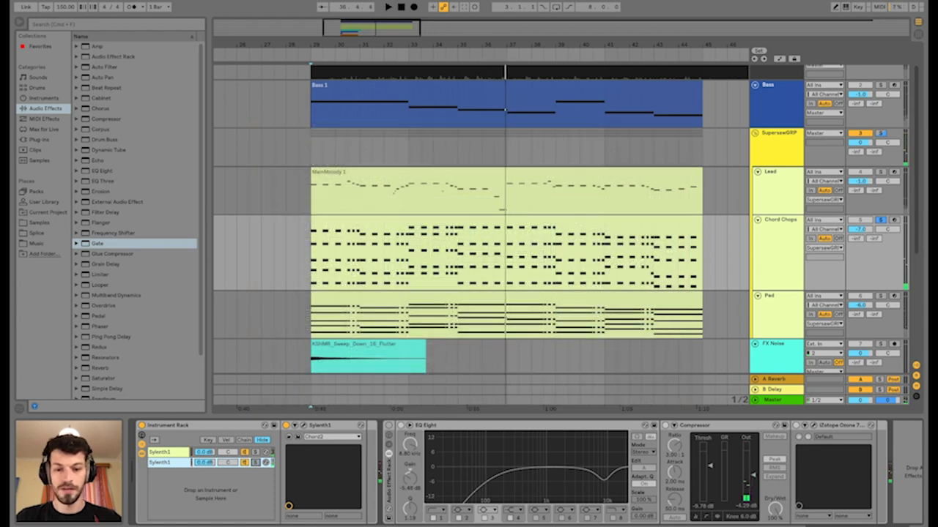
# Enable the Chord Chops Audio Effect Rack and examine its EQ Eight low cut, Compressor and Ozone 7 Imager
pyautogui.click(389, 425)
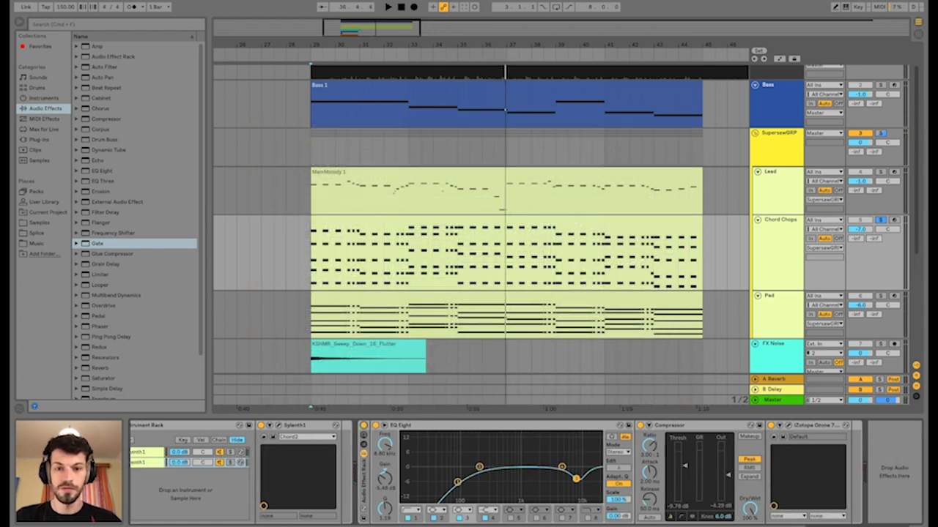
pyautogui.click(458, 482)
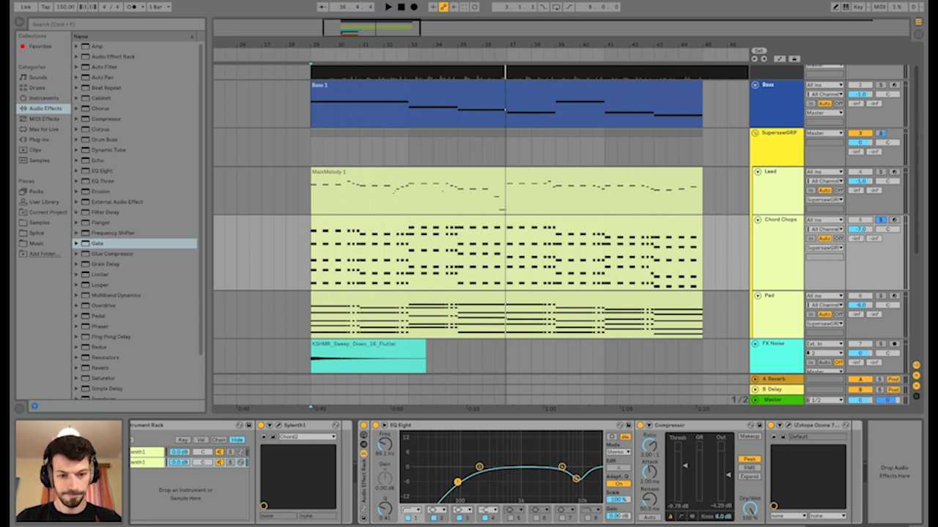
pyautogui.click(696, 426)
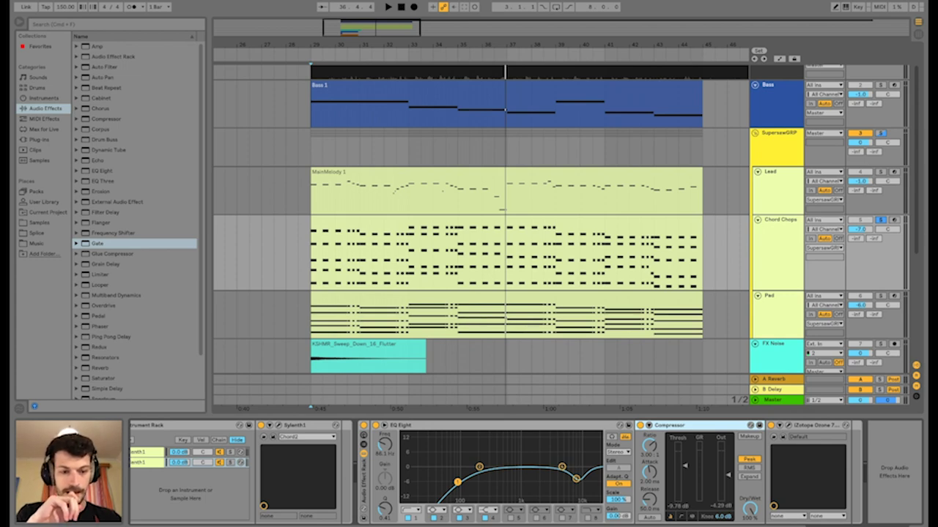
pyautogui.click(815, 425)
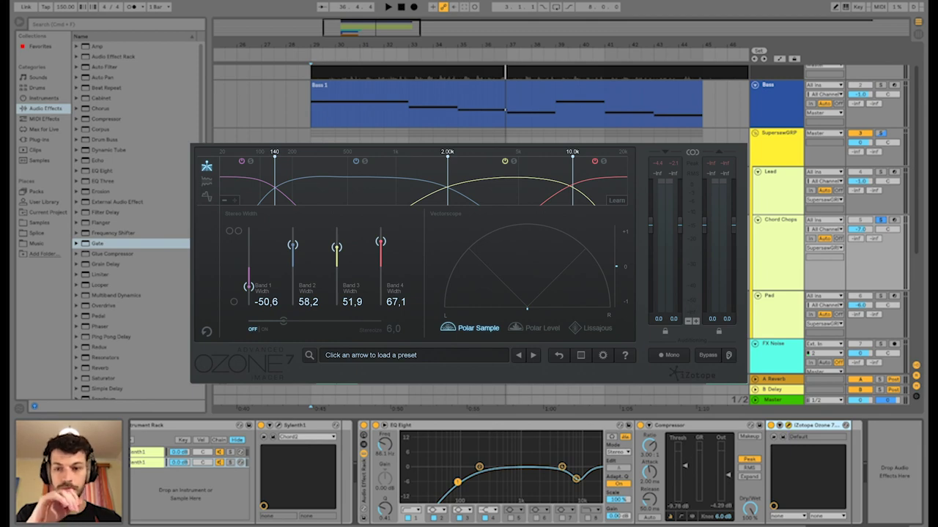
pyautogui.hotkey('ctrl', 'alt', 'p')
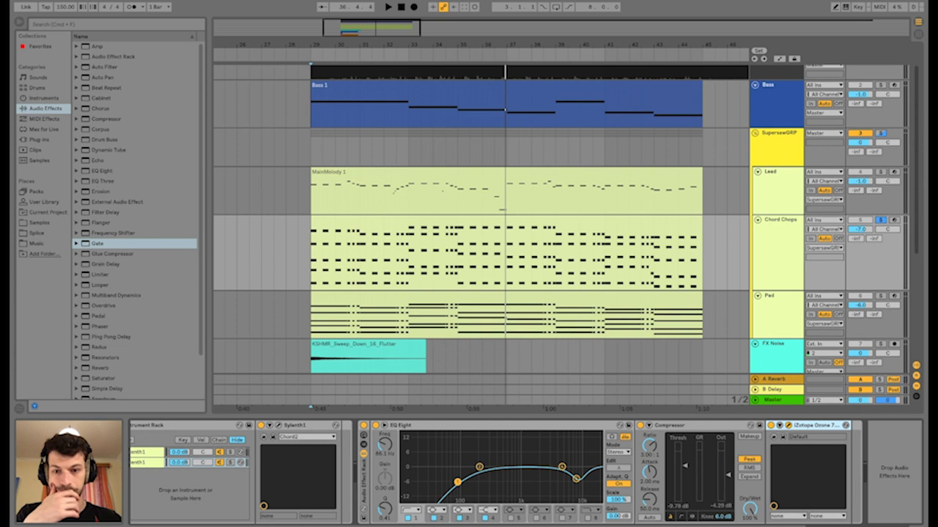
# Play the soloed Chord Chops with the whole effect chain active
pyautogui.press('space')
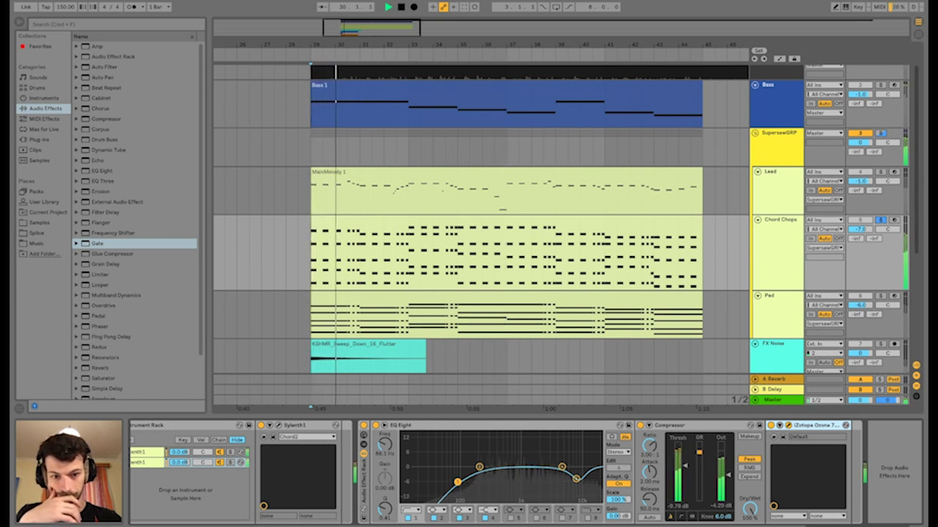
pyautogui.press('space')
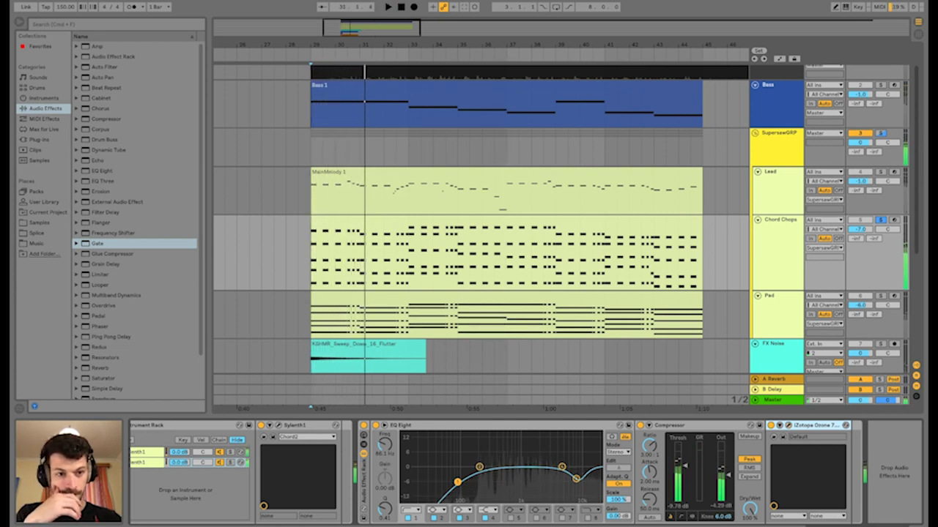
pyautogui.hscroll(-1, 513, 472)
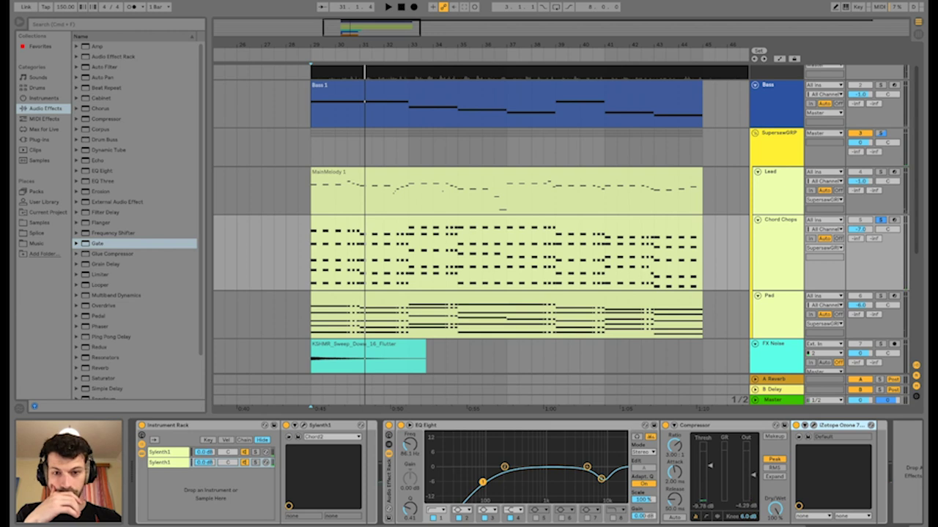
# Solo the Lead track with its MainMelody clip notes in view and briefly play it from the clip start
pyautogui.scroll(-1, 505, 220)
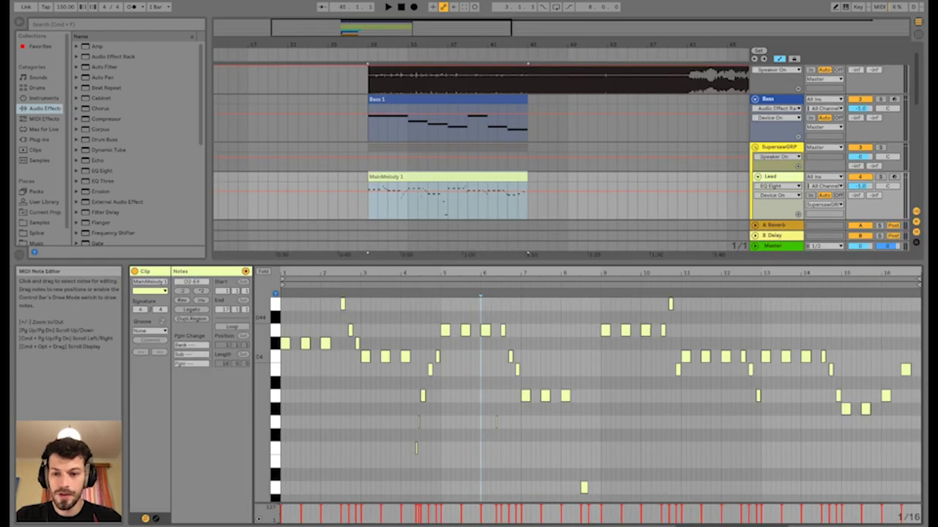
pyautogui.scroll(-3, 586, 399)
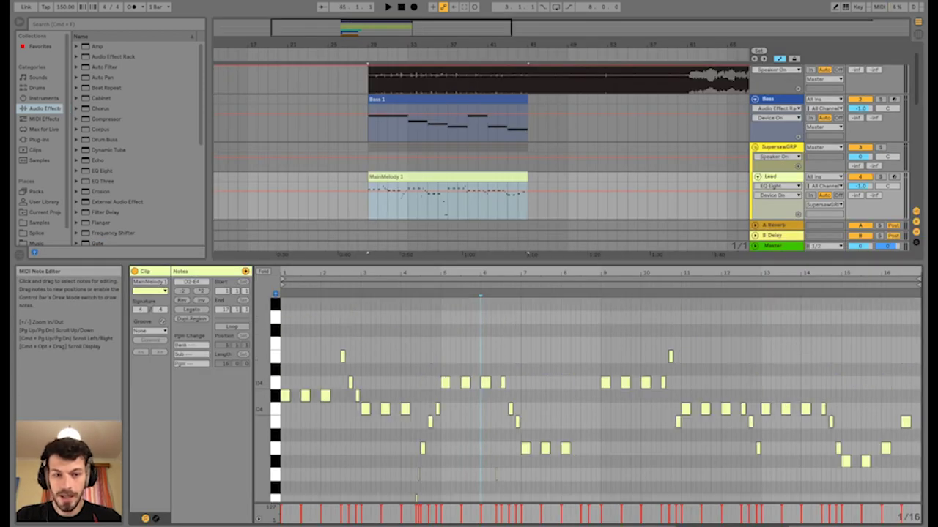
pyautogui.scroll(-1, 586, 399)
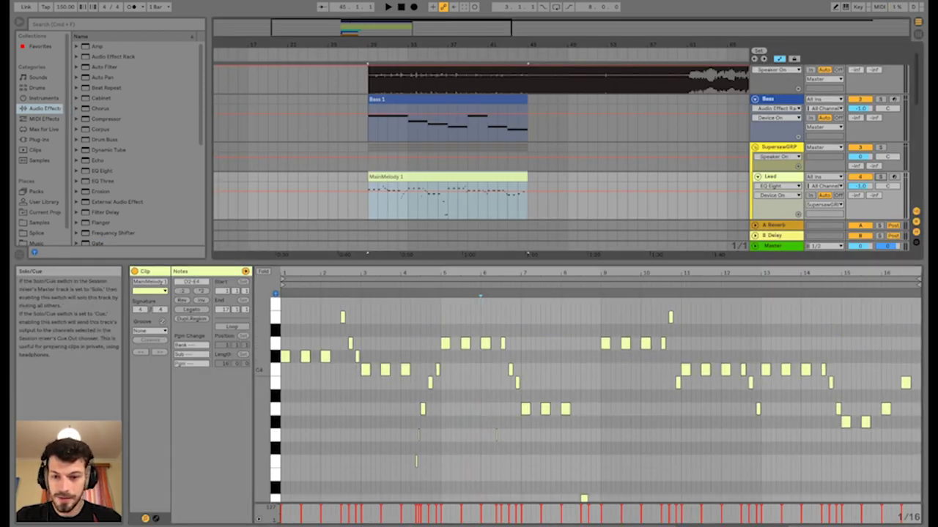
pyautogui.press('space')
pyautogui.press('space')
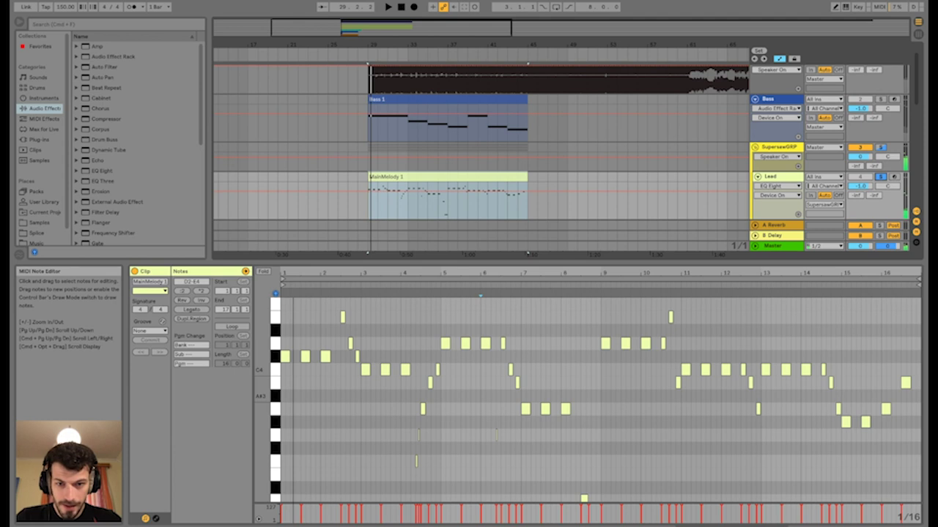
# Play the Lead melody leading into bar 4 while examining the rising notes from F to C4
pyautogui.click(513, 279)
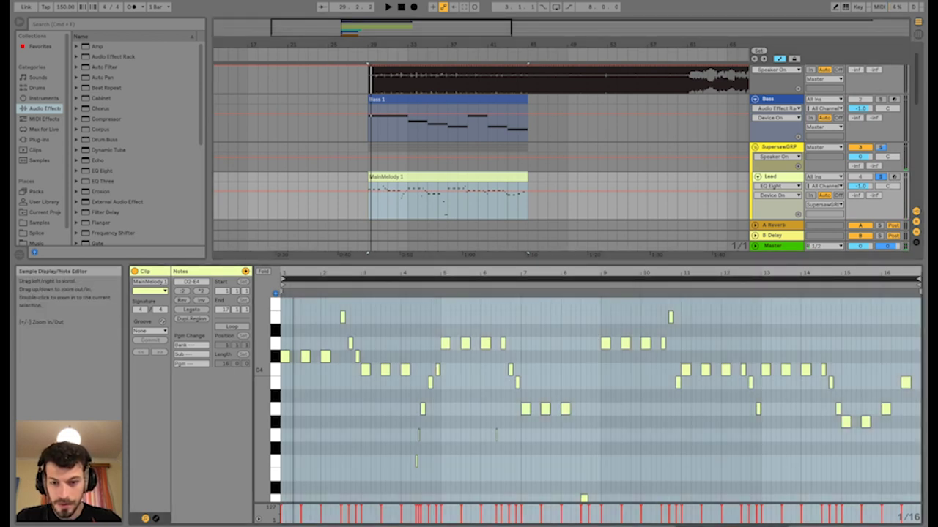
pyautogui.moveTo(434, 273); pyautogui.dragTo(434, 330)
pyautogui.hscroll(-3, 435, 367)
pyautogui.click(321, 432)
pyautogui.press('space')
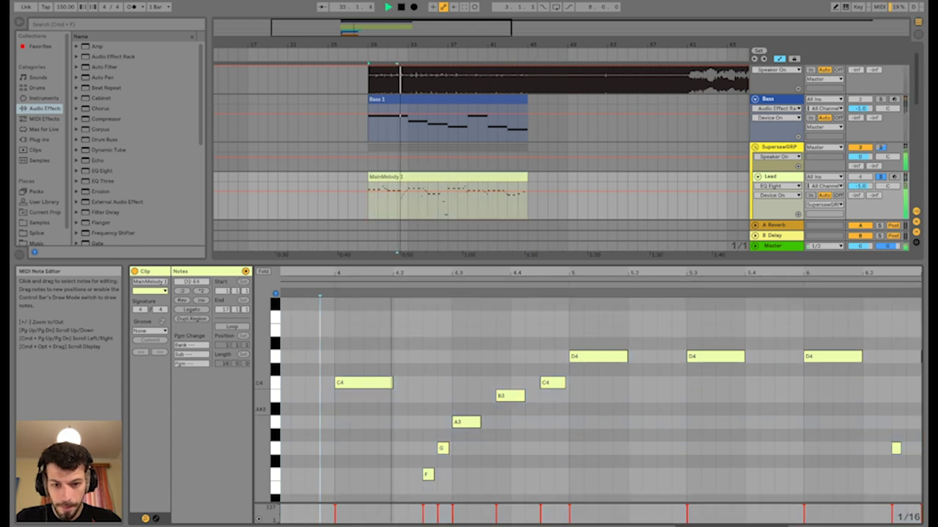
pyautogui.scroll(-3, 599, 399)
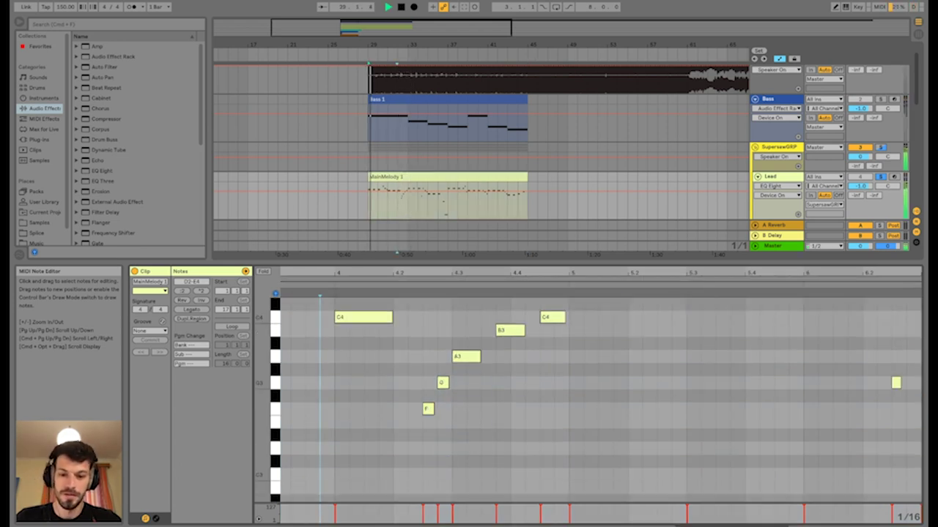
# Select the short F note of the rising run and replay the melody from the C4 at bar 4
pyautogui.press('space')
pyautogui.click(438, 412)
pyautogui.click(442, 382)
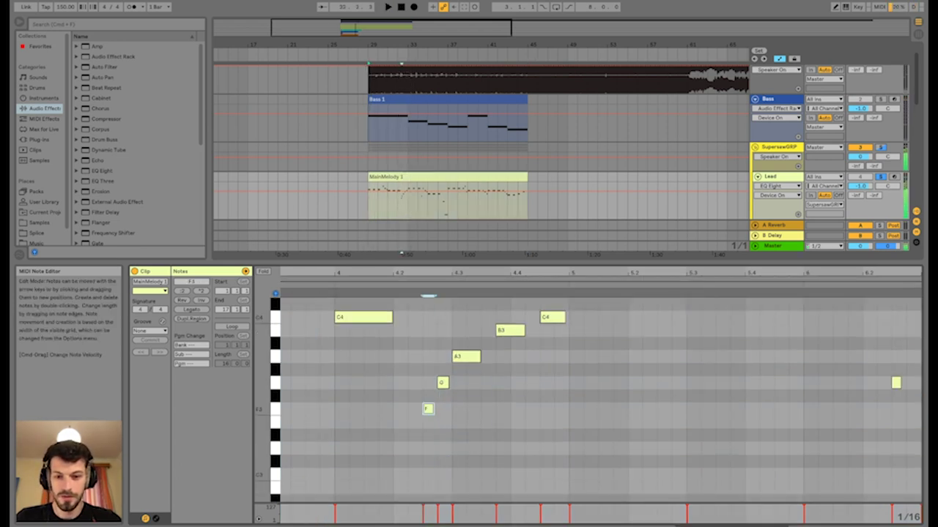
pyautogui.press('space')
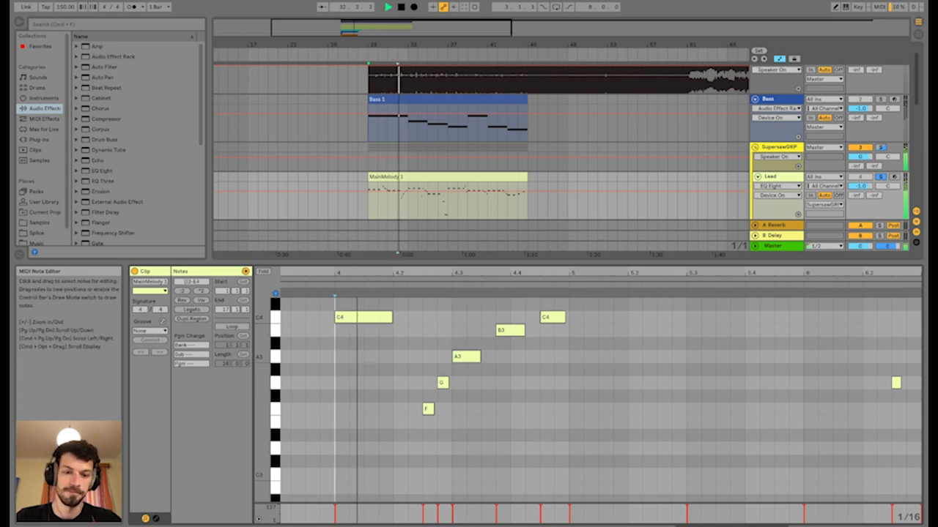
pyautogui.scroll(3, 586, 403)
pyautogui.scroll(1, 600, 403)
pyautogui.press('space')
# Play the Lead melody repeatedly around bar 6 to audition the short low note before the D4, C4, B3 descent
pyautogui.hscroll(3, 599, 402)
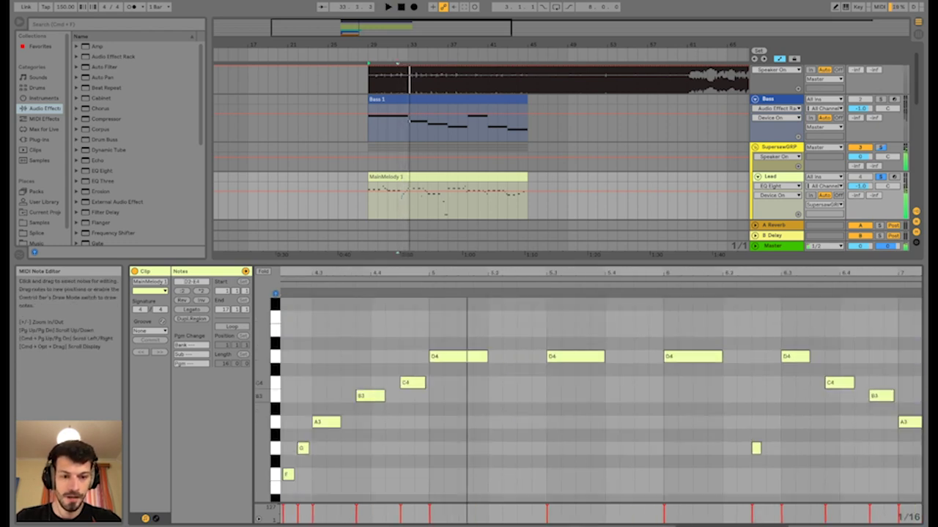
pyautogui.click(664, 410)
pyautogui.press('space')
pyautogui.scroll(-2, 586, 403)
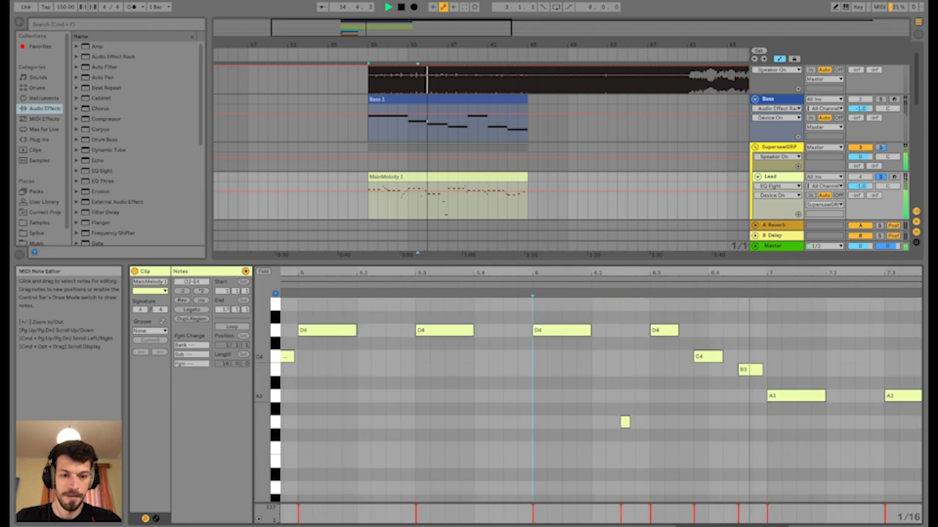
pyautogui.press('space')
pyautogui.press('space')
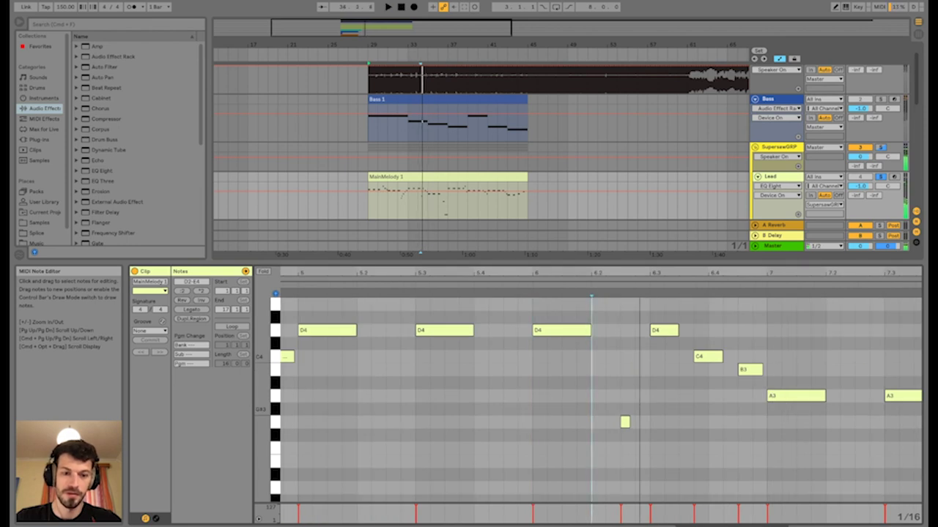
pyautogui.click(532, 412)
pyautogui.press('space')
pyautogui.hscroll(1, 542, 422)
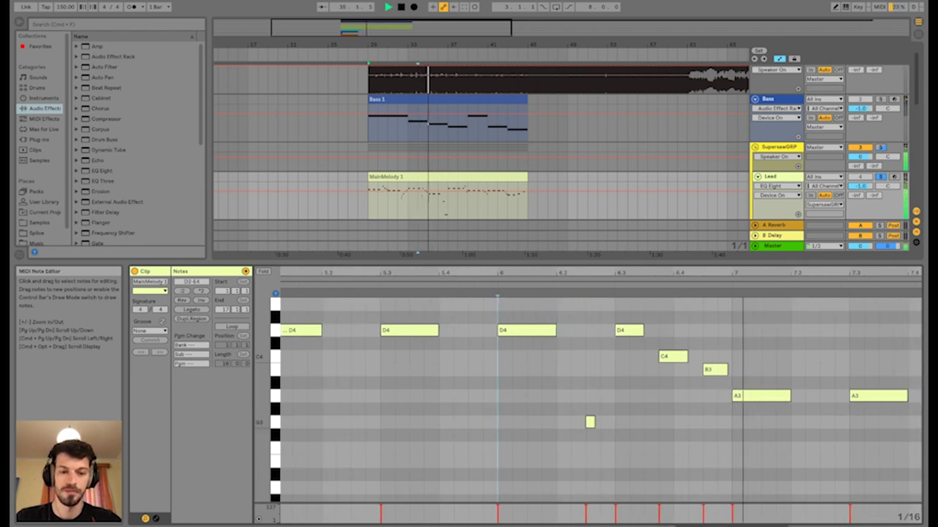
# Follow the Lead melody through bars 7 and 8 and audition the low D3 note at 8.3
pyautogui.hscroll(7, 597, 403)
pyautogui.scroll(-2, 597, 403)
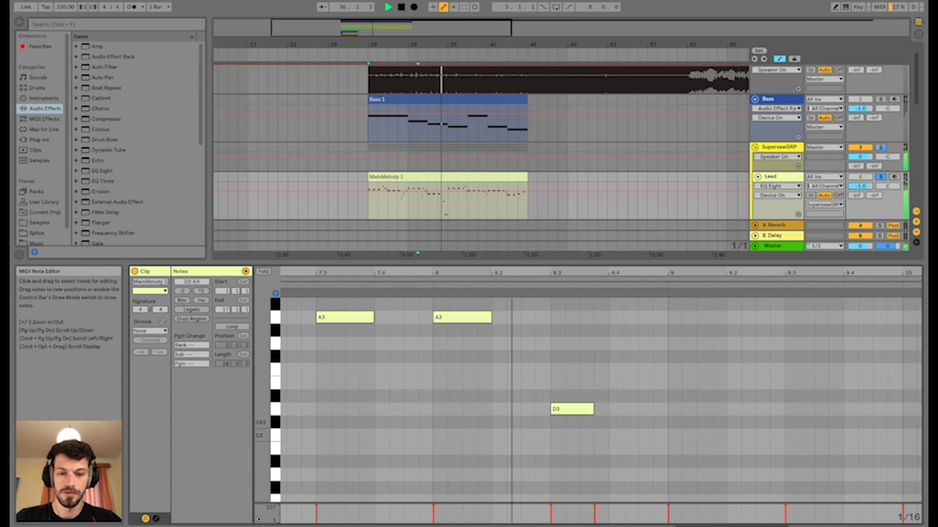
pyautogui.press('space')
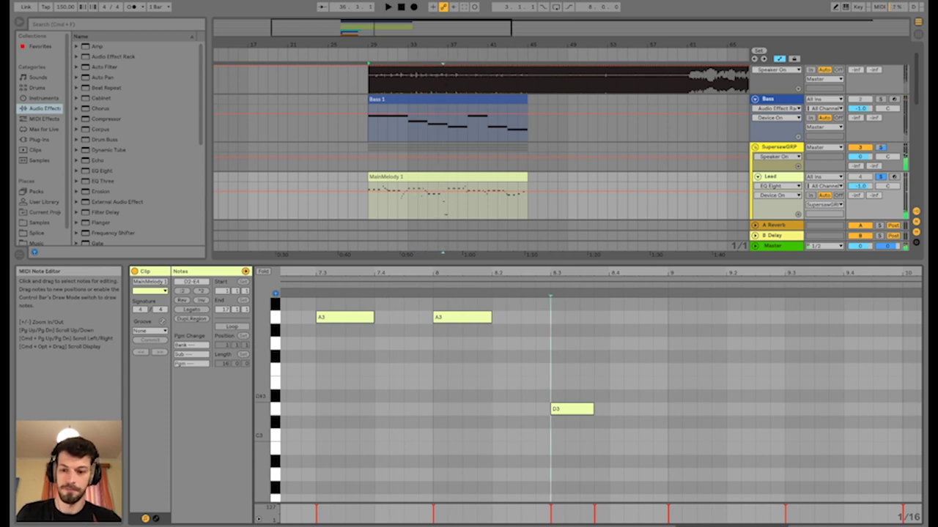
pyautogui.press('space')
# Show the MainMelody clip's Pitch Bend envelope and play the downward bend following the D3 note
pyautogui.click(155, 518)
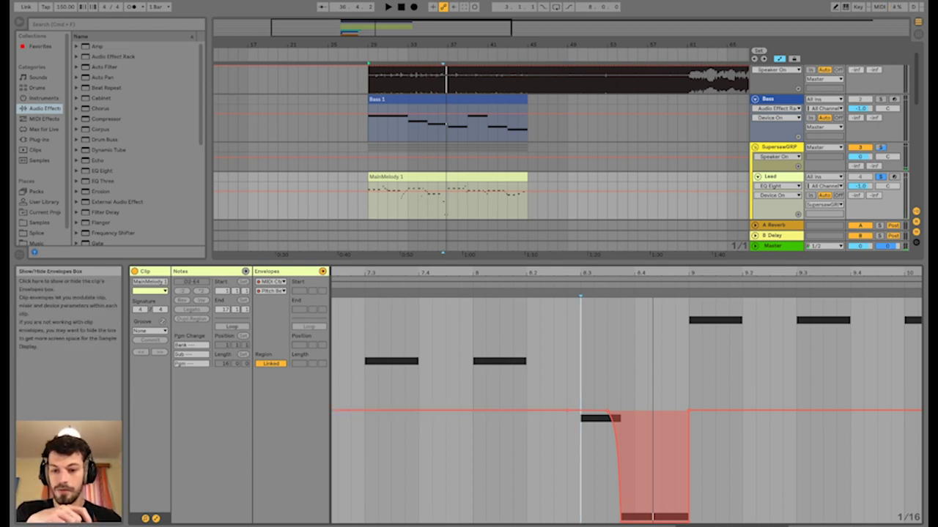
pyautogui.click(155, 518)
pyautogui.click(155, 519)
pyautogui.hscroll(1, 627, 410)
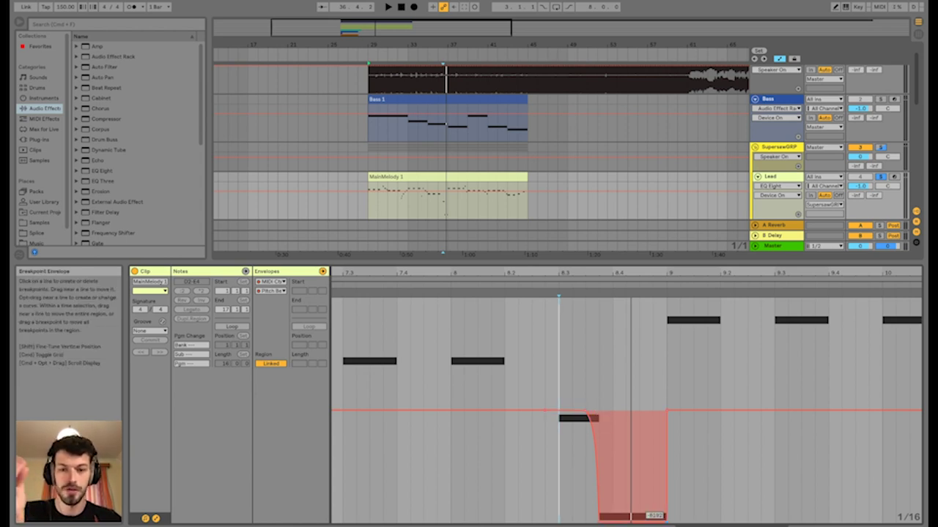
pyautogui.press('space')
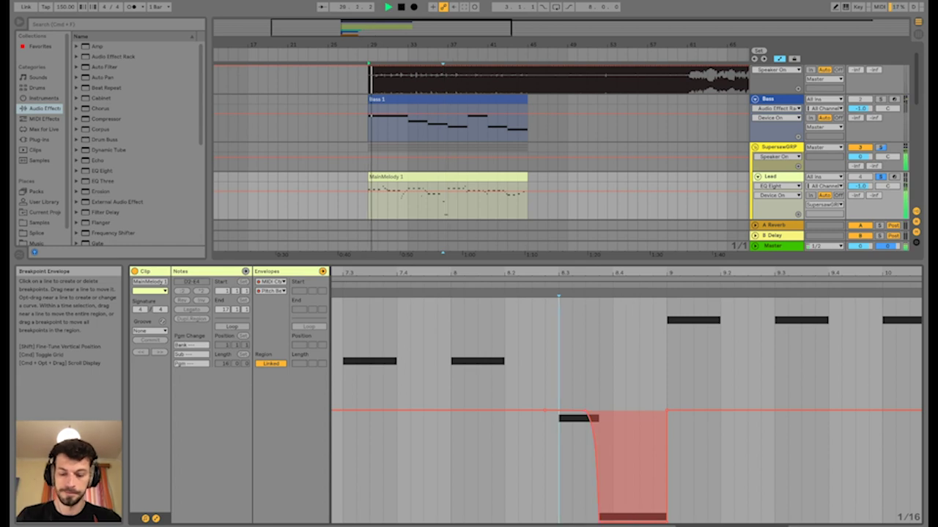
pyautogui.press('space')
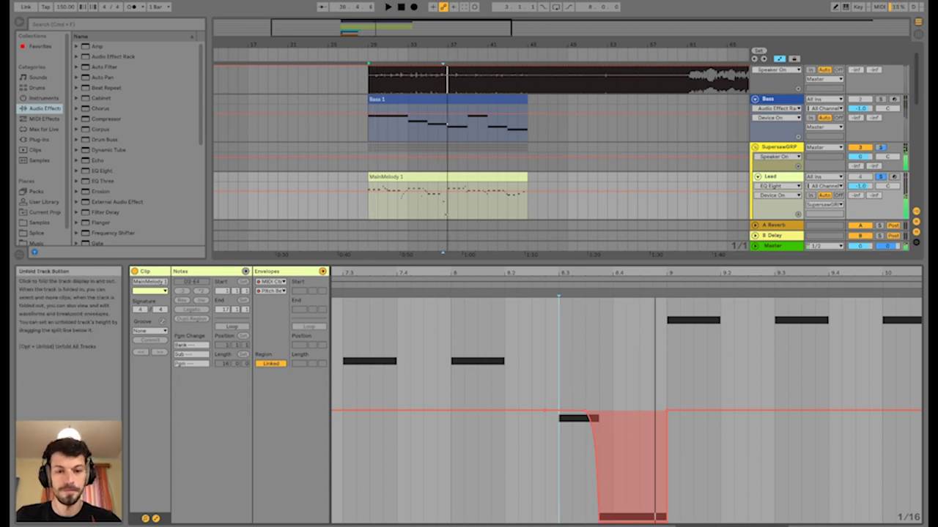
# Close the clip's note editor and play the soloed Lead track from the start of its clip with its devices shown
pyautogui.press('super+alt+l')
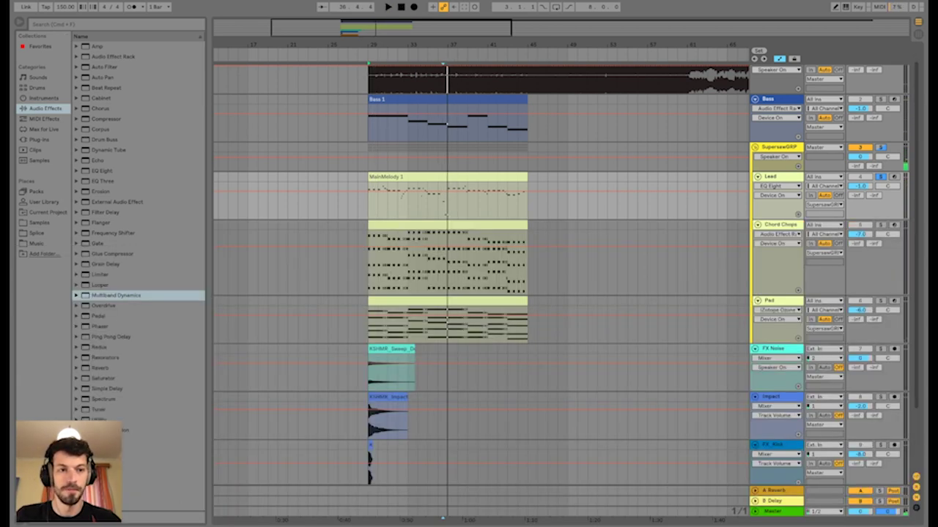
pyautogui.click(880, 176)
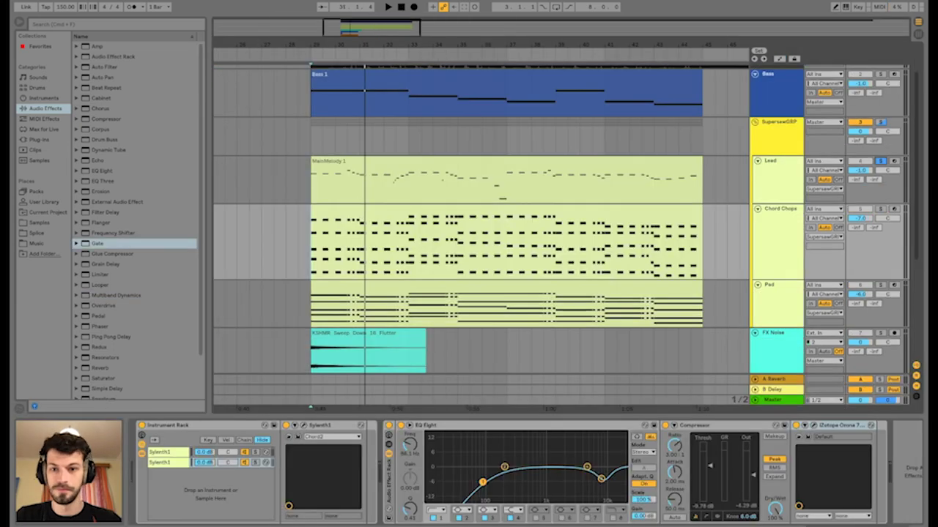
pyautogui.click(311, 180)
pyautogui.press('space')
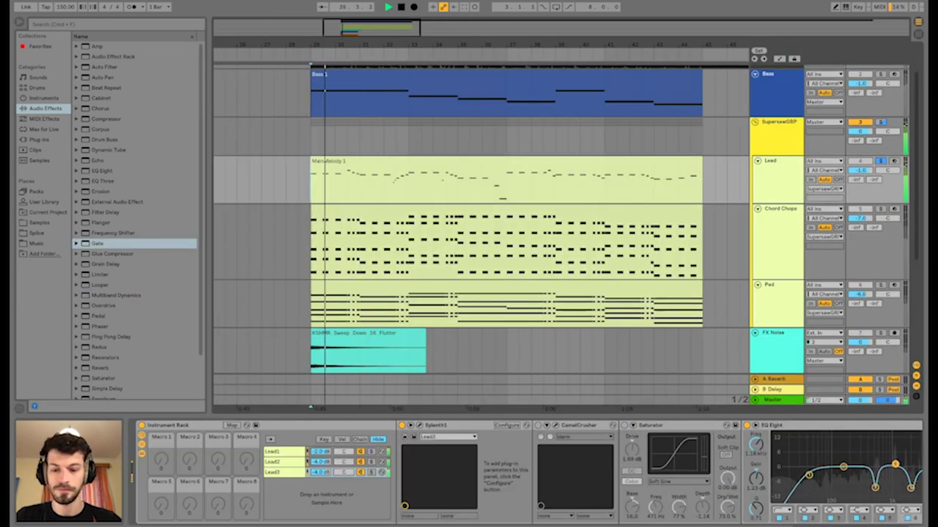
# Select the Lead3 chain and examine its devices from Sylenth1, CamelCrusher and Saturator through EQ Eight, OTT and Compressor
pyautogui.click(274, 472)
pyautogui.hscroll(5, 274, 472)
pyautogui.hscroll(-3, 274, 472)
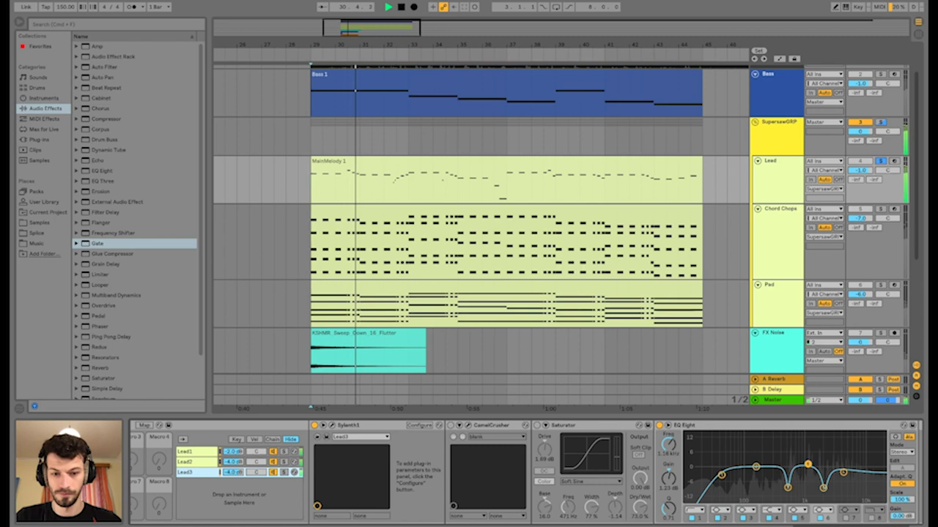
pyautogui.hscroll(4, 527, 473)
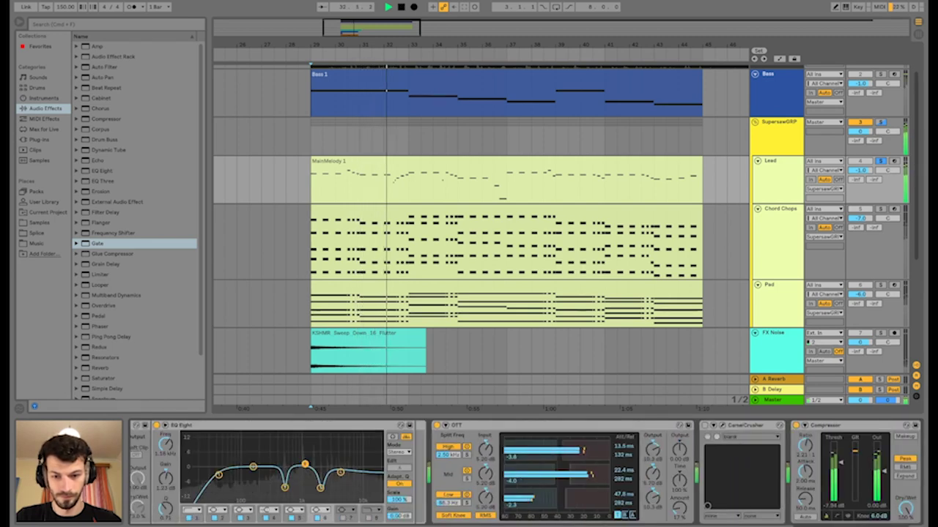
pyautogui.hscroll(-8, 469, 473)
# Stop playback and solo the Lead1, Lead2 and Lead3 chains in turn to examine each one's Sylenth1 patch
pyautogui.click(371, 452)
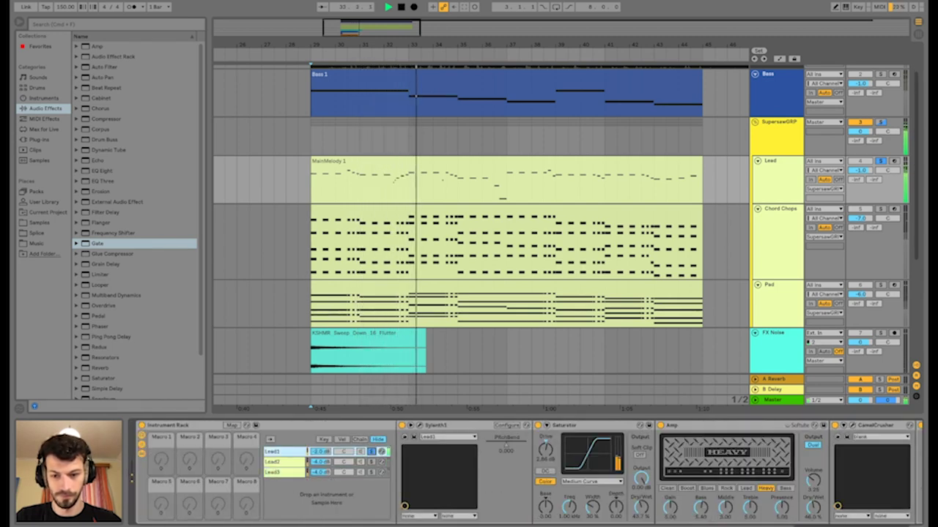
pyautogui.press('space')
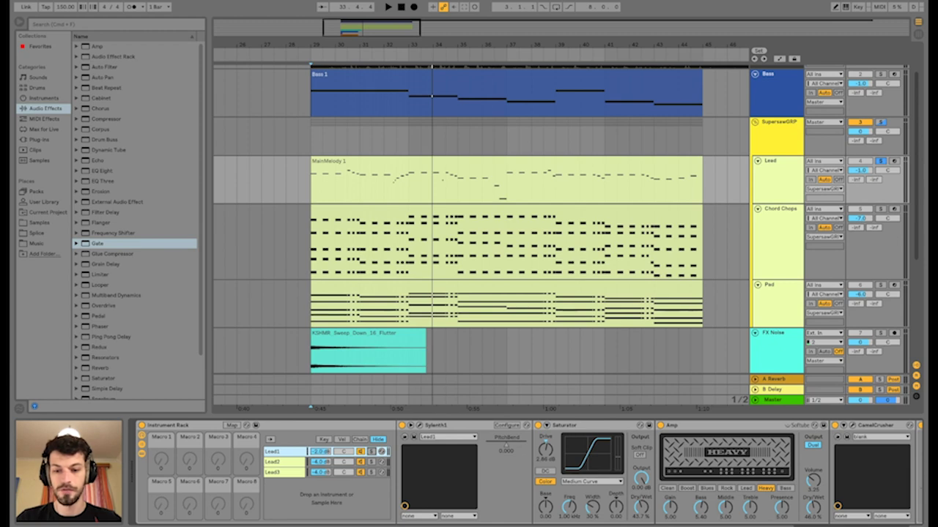
pyautogui.click(371, 452)
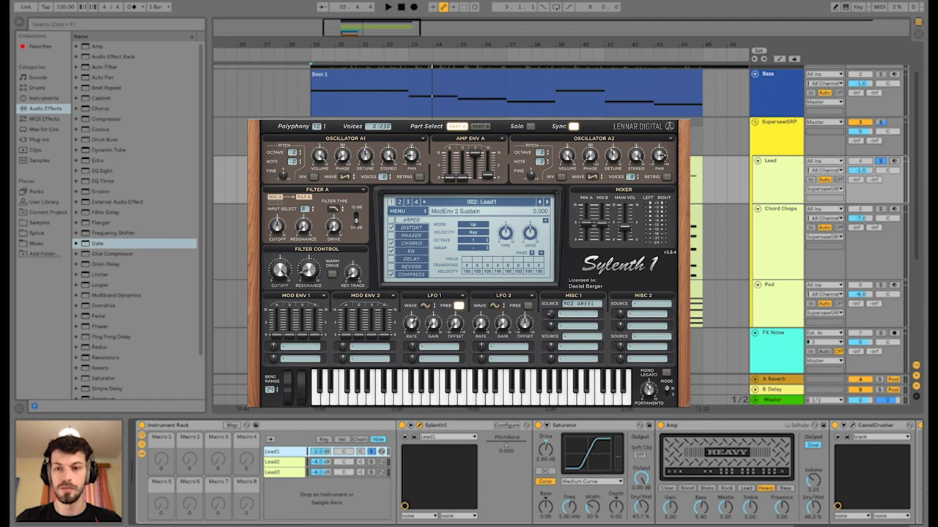
pyautogui.click(372, 462)
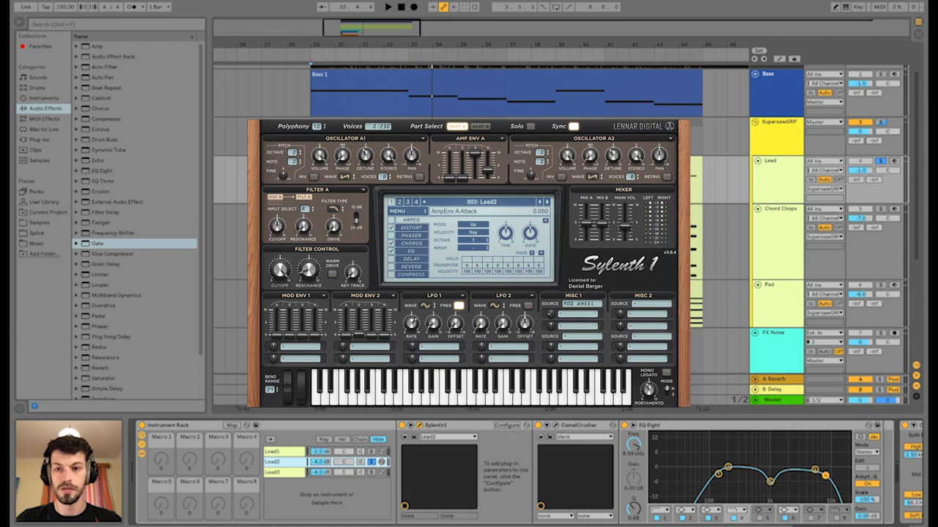
pyautogui.click(372, 472)
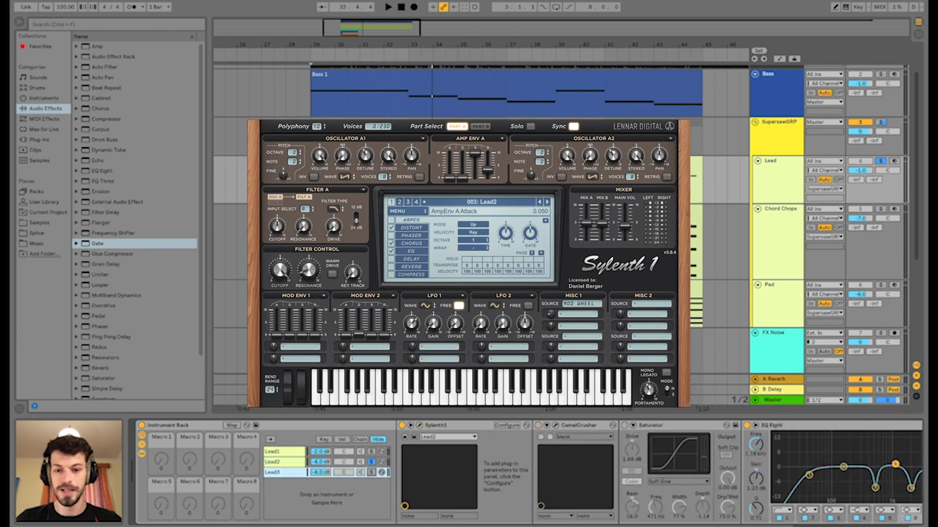
pyautogui.click(419, 425)
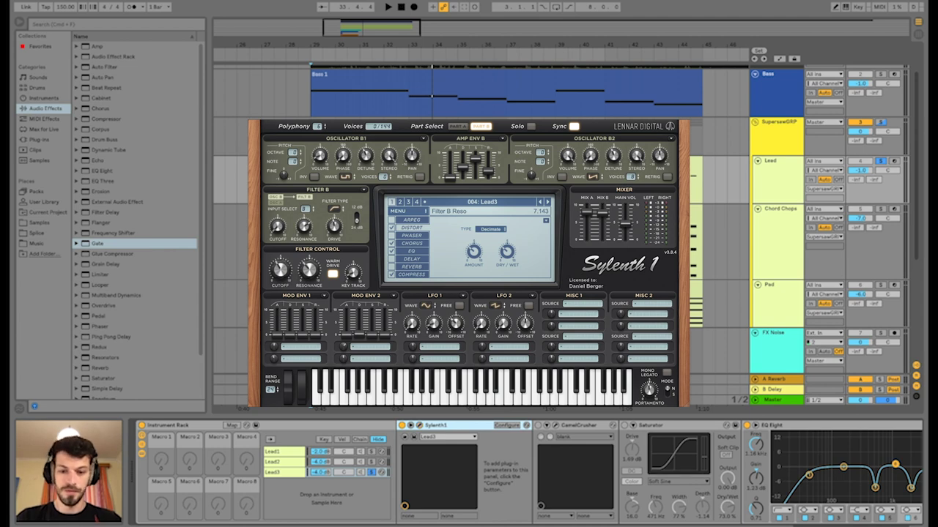
# Audition the Lead1, Lead2 and Lead3 chains soloed one at a time, restarting from the clip's beginning, and finish with all three together
pyautogui.click(371, 452)
pyautogui.press('space')
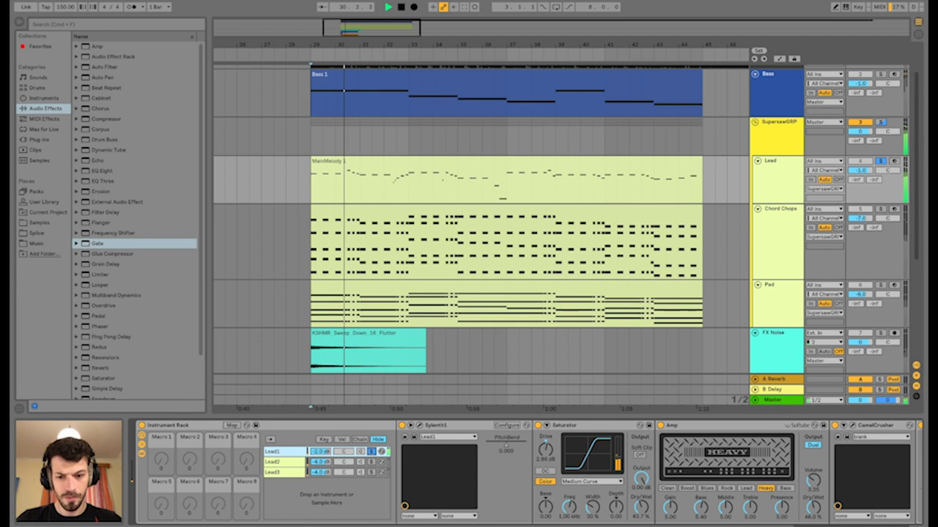
pyautogui.click(371, 462)
pyautogui.press('space')
pyautogui.press('space')
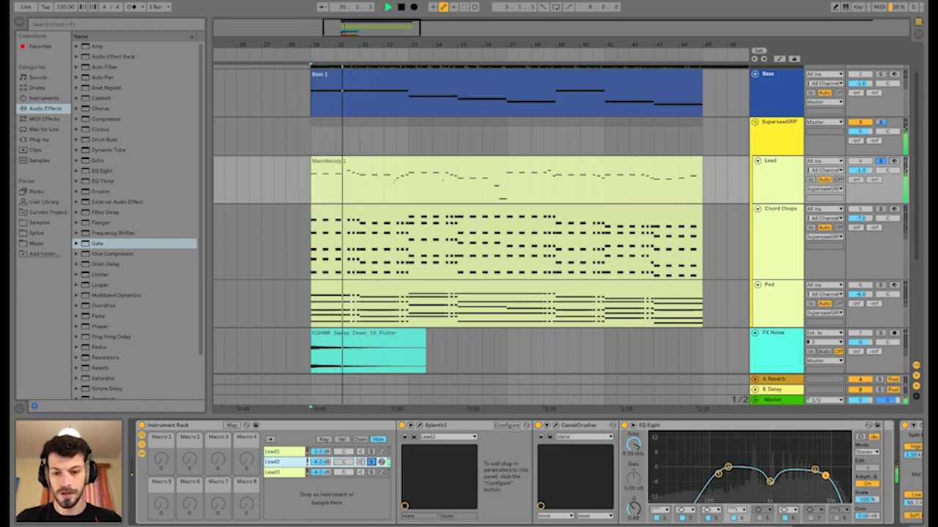
pyautogui.click(371, 473)
pyautogui.press('space')
pyautogui.press('space')
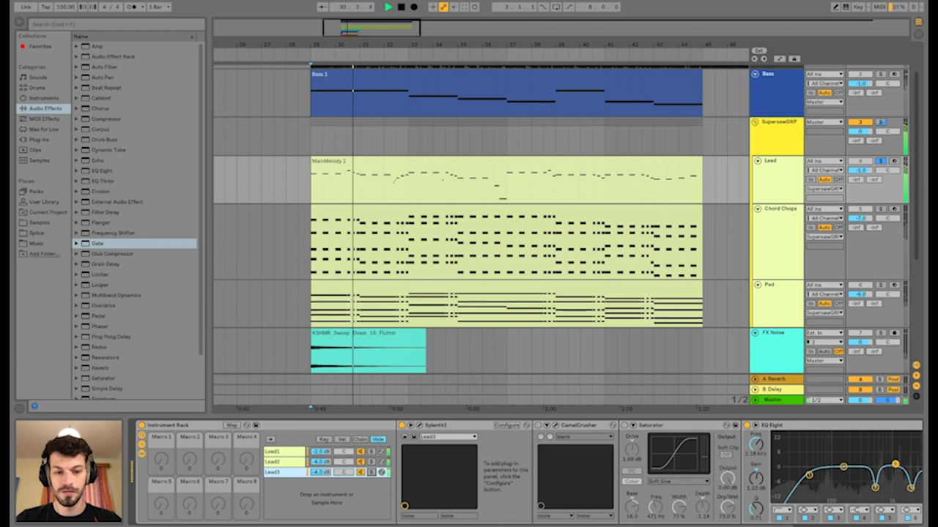
# Stop playback, solo the Lead1 chain and look over its devices from Sylenth1 to EQ Eight
pyautogui.press('space')
pyautogui.click(371, 452)
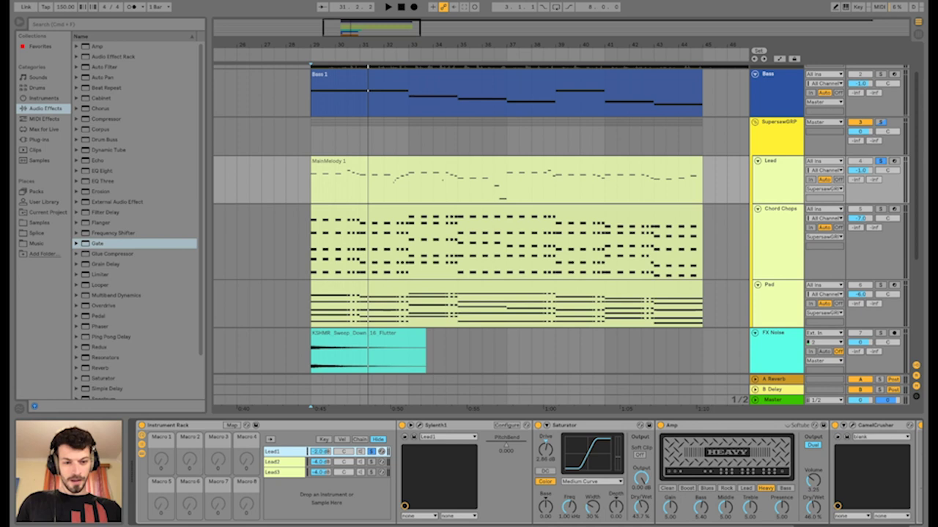
pyautogui.hscroll(3, 527, 472)
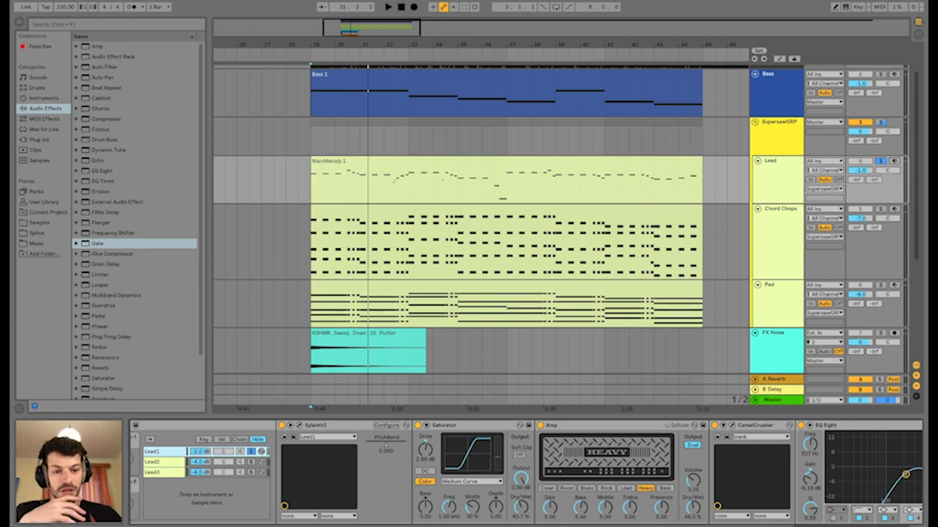
pyautogui.hscroll(1, 527, 472)
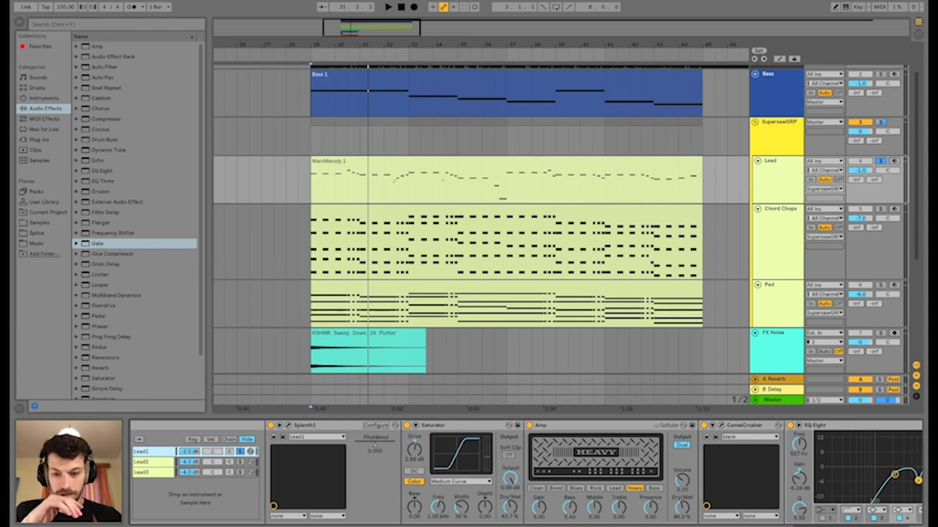
pyautogui.hscroll(-2, 527, 473)
# Select the Lead1 chain's Saturator and play the soloed chain from the start of the clip
pyautogui.click(505, 426)
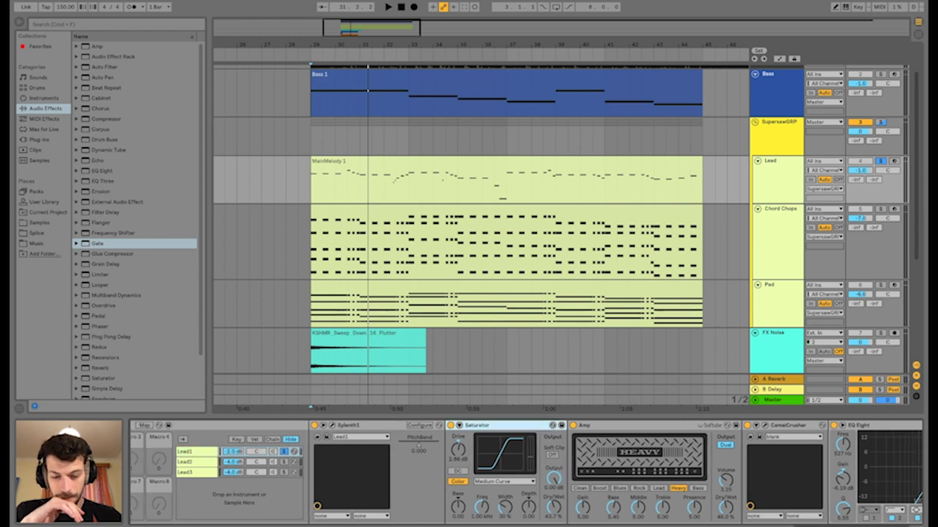
pyautogui.press('space')
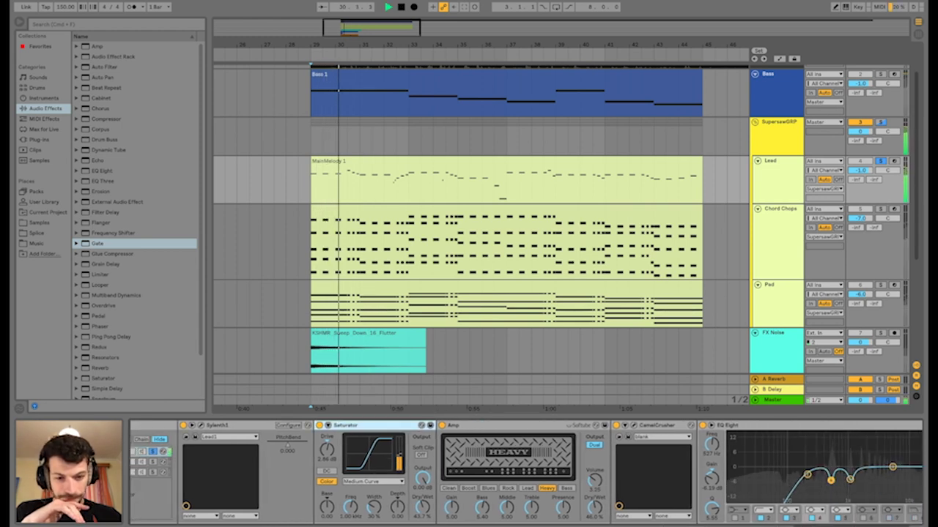
pyautogui.hscroll(5, 527, 472)
pyautogui.hscroll(-8, 527, 473)
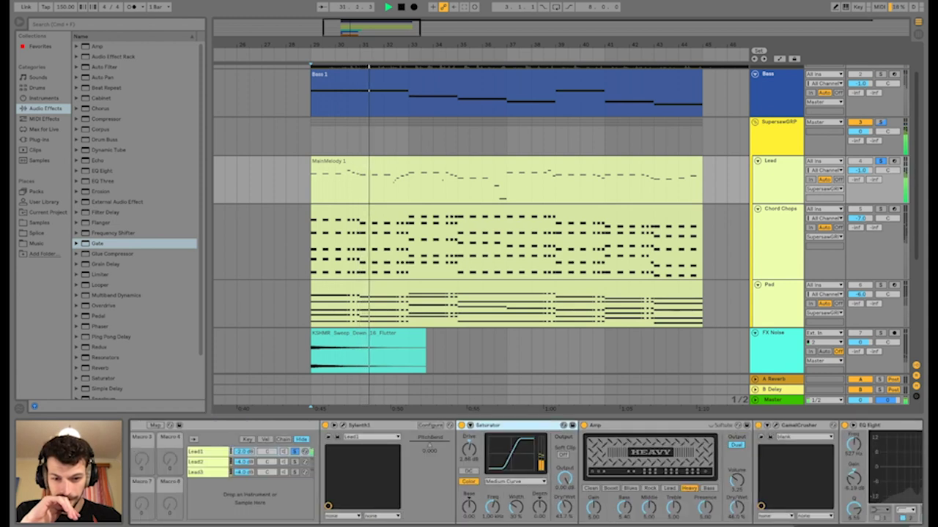
pyautogui.hscroll(2, 527, 472)
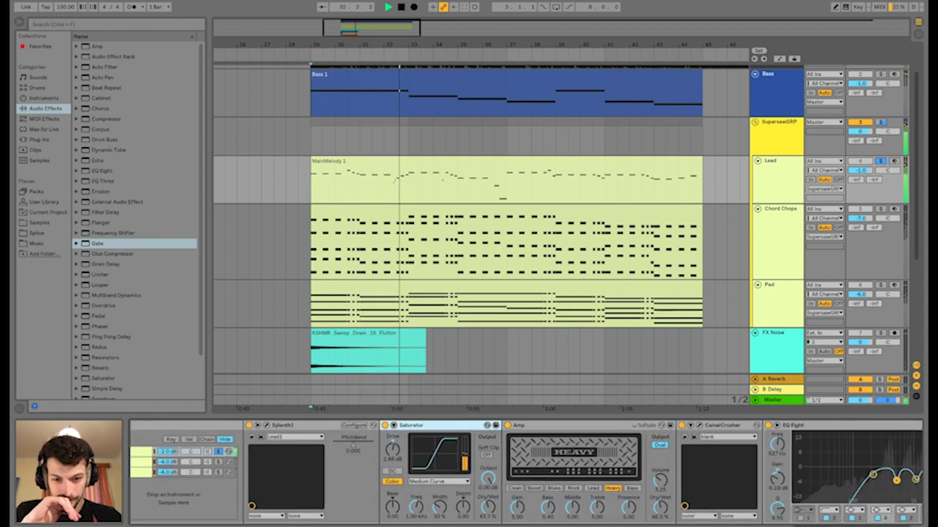
# Select the Lead1 chain's Amp, restart playback and compare the sound with the Amp switched off and back on
pyautogui.click(564, 426)
pyautogui.press('space')
pyautogui.press('space')
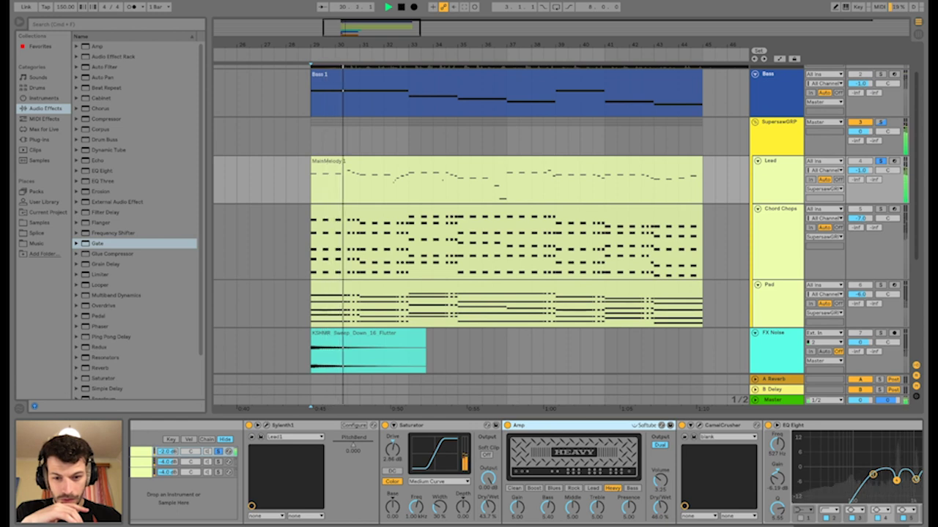
pyautogui.click(506, 425)
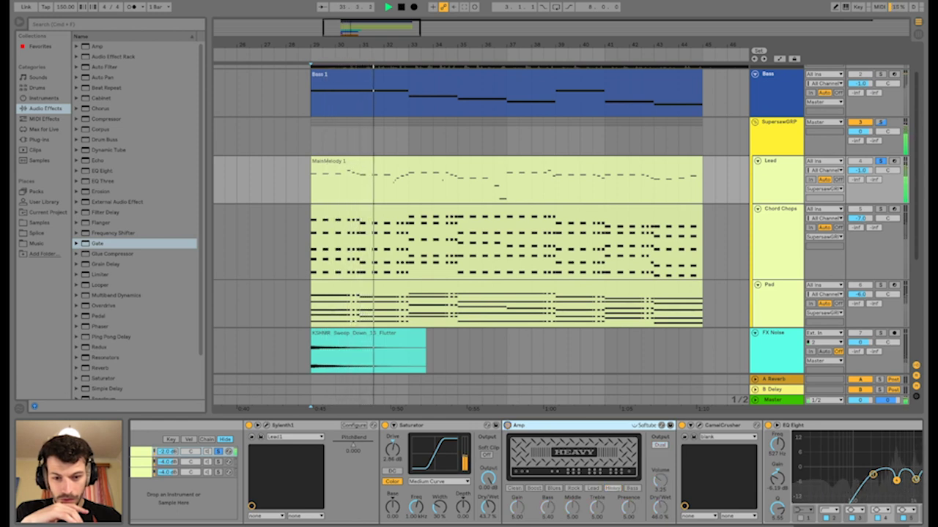
pyautogui.click(507, 426)
pyautogui.hscroll(2, 507, 425)
pyautogui.press('space')
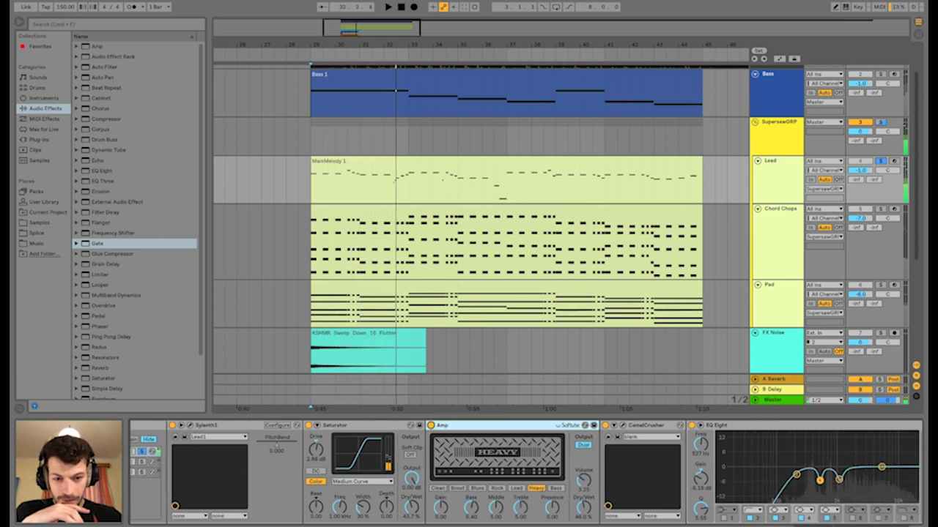
# Examine the Lead1 chain's CamelCrusher settings in its plug-in window, hide the window and play the lead briefly
pyautogui.click(645, 425)
pyautogui.hscroll(2, 644, 426)
pyautogui.click(557, 425)
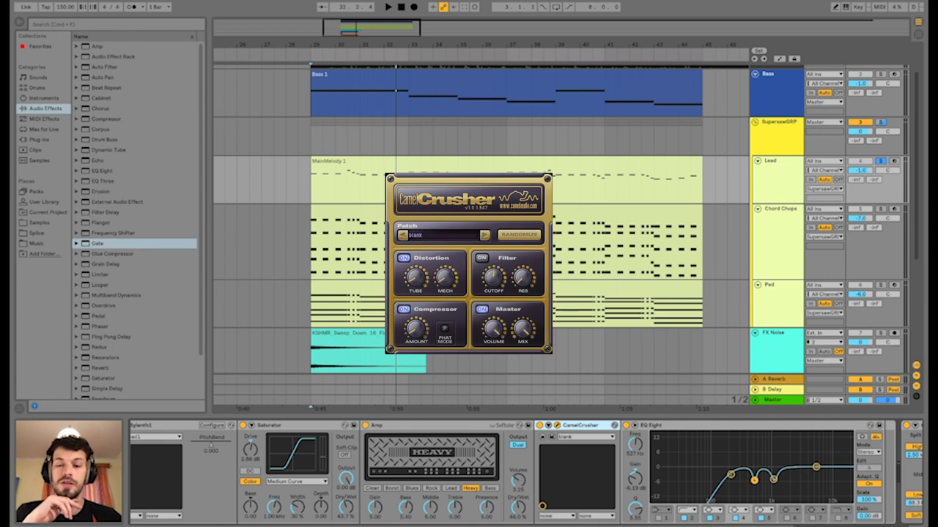
pyautogui.hotkey('ctrl', 'alt', 'p')
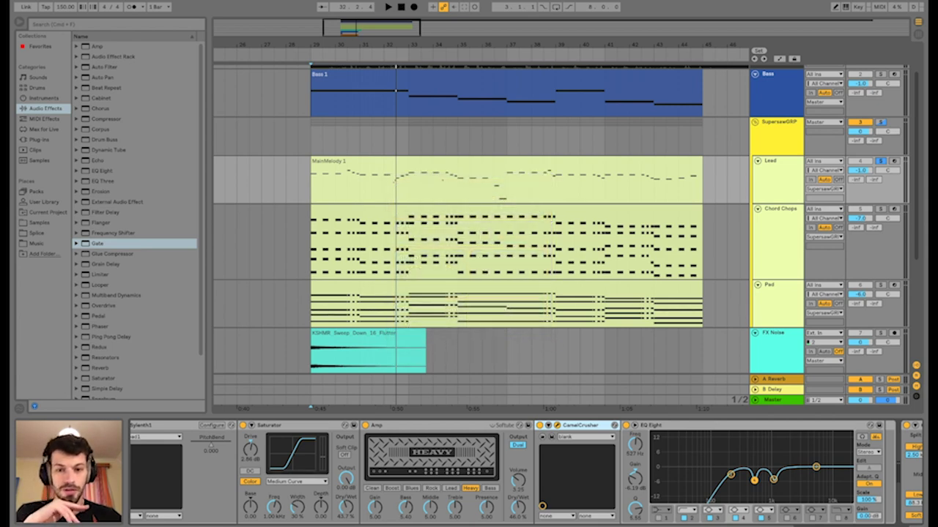
pyautogui.press('space')
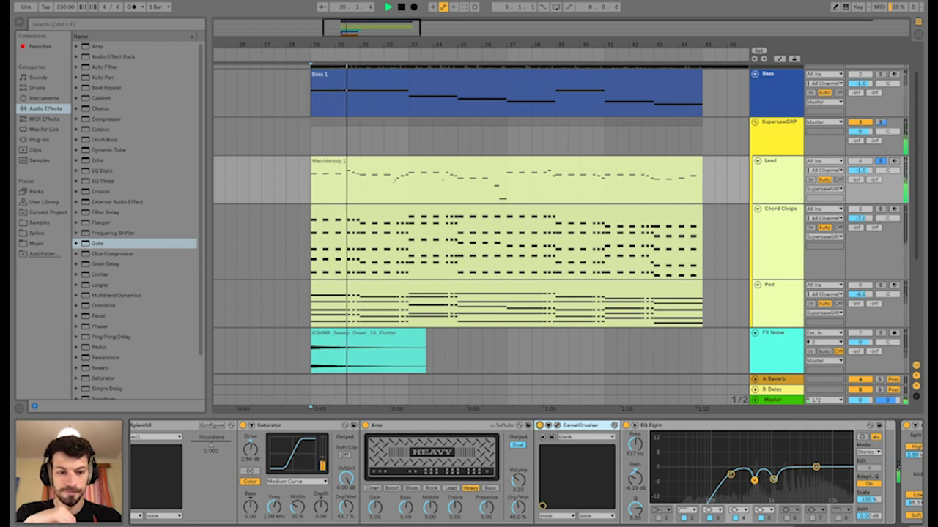
pyautogui.press('space')
# Examine the EQ Eight curve that follows CamelCrusher on the Lead1 chain while playing the lead
pyautogui.hscroll(5, 526, 472)
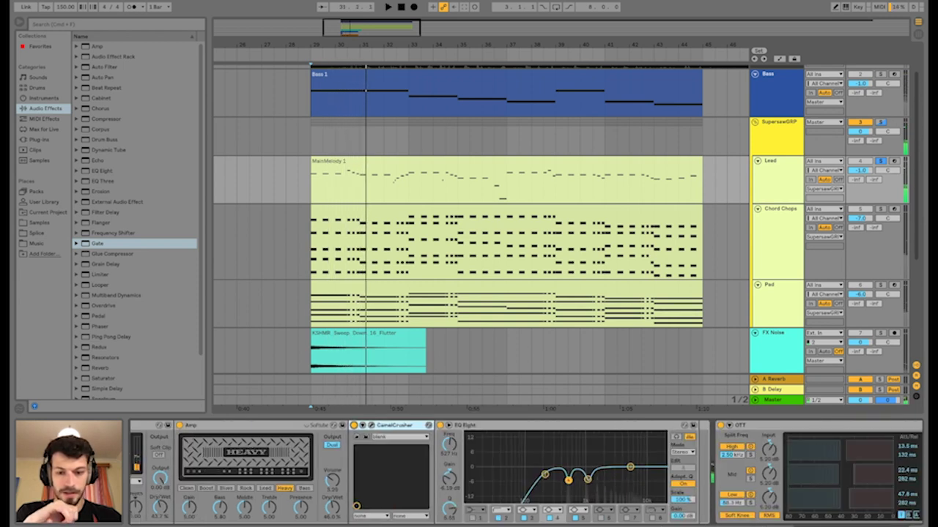
pyautogui.hscroll(-3, 526, 473)
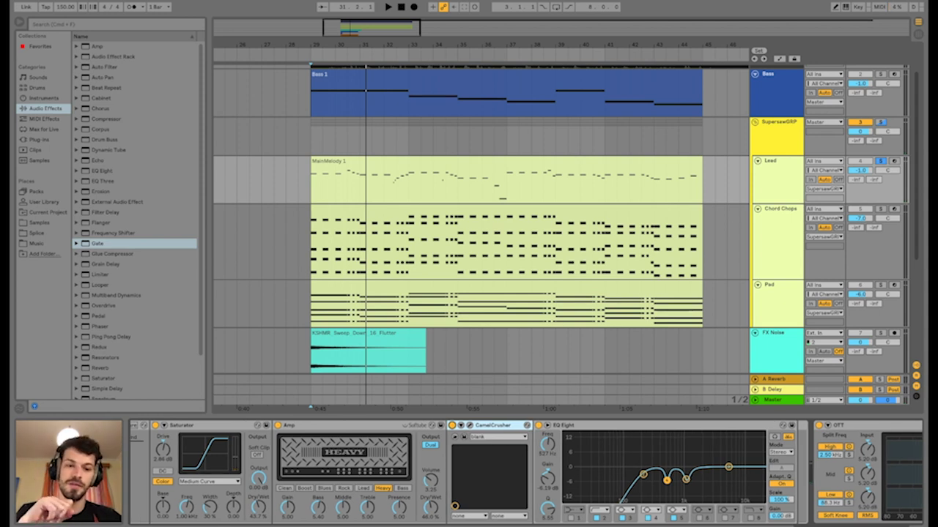
pyautogui.hscroll(1, 526, 473)
pyautogui.hscroll(5, 525, 472)
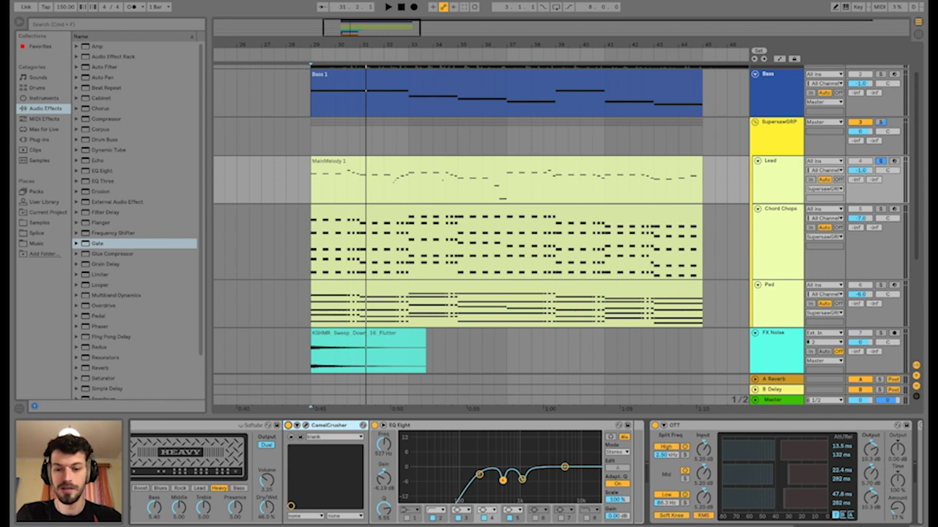
pyautogui.press('space')
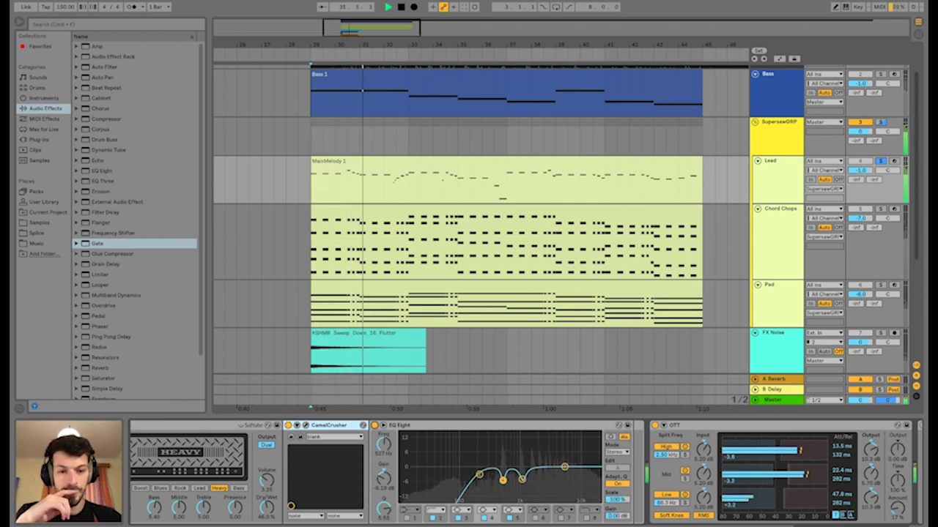
pyautogui.press('space')
# Select the Lead1 chain's OTT device, locate the OTT.adv preset among the Multiband Dynamics presets and collapse the preset list
pyautogui.hscroll(4, 527, 472)
pyautogui.click(571, 425)
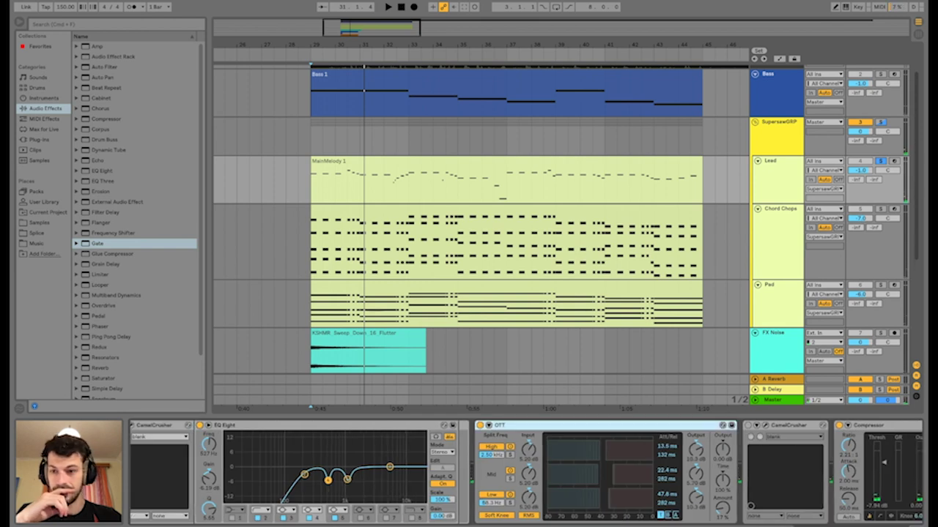
pyautogui.scroll(-3, 135, 219)
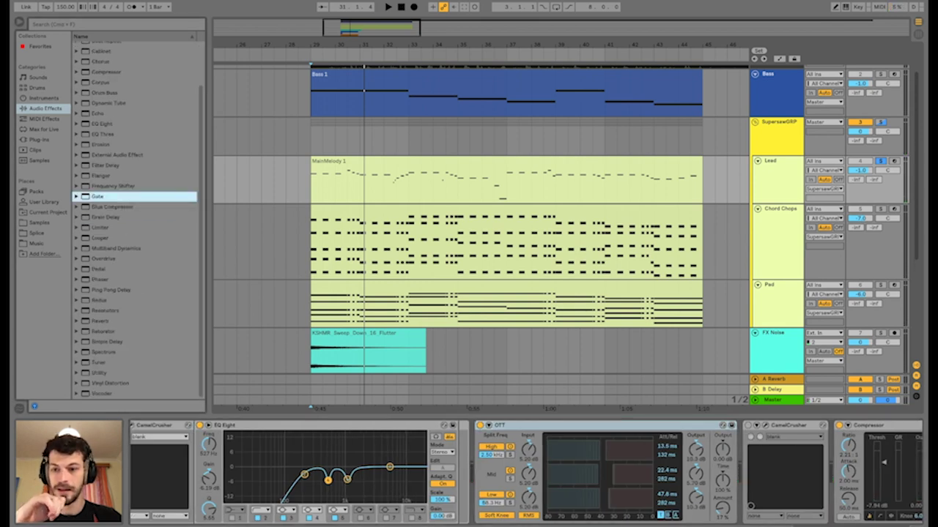
pyautogui.click(116, 248)
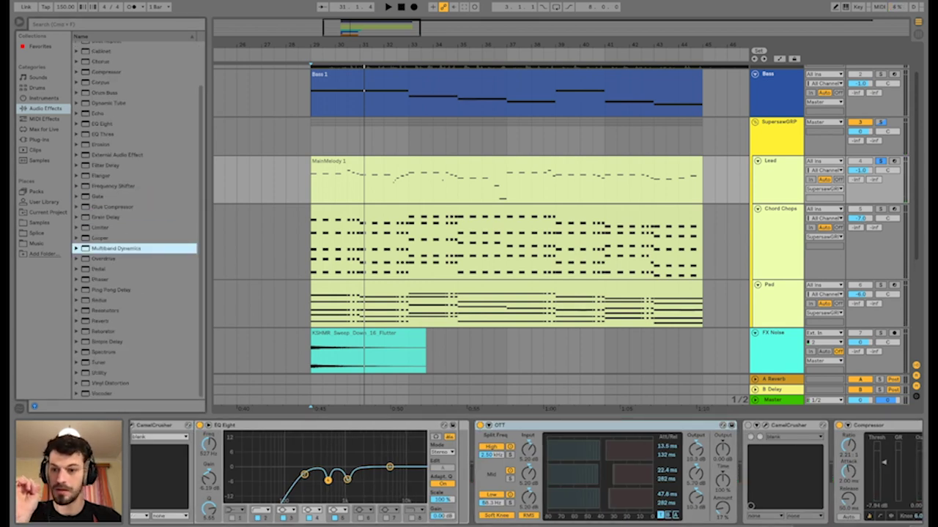
pyautogui.press('Right')
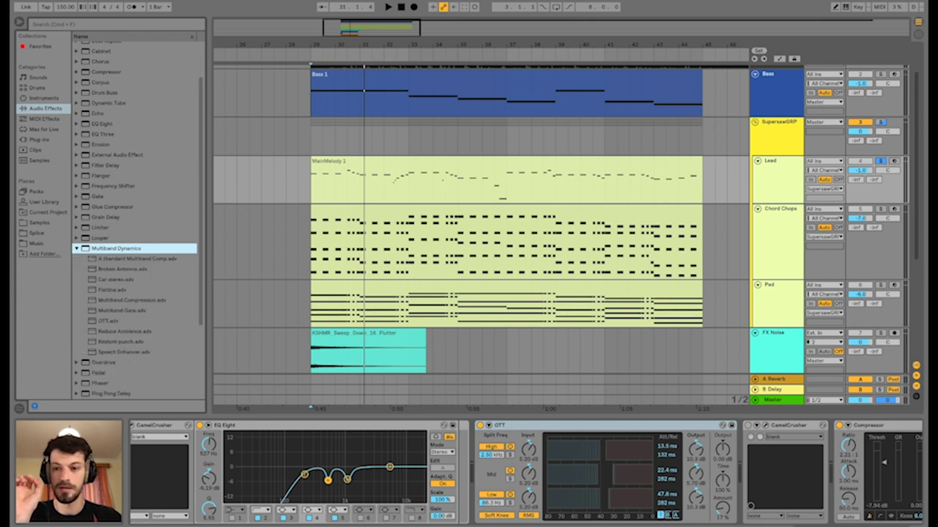
pyautogui.click(108, 321)
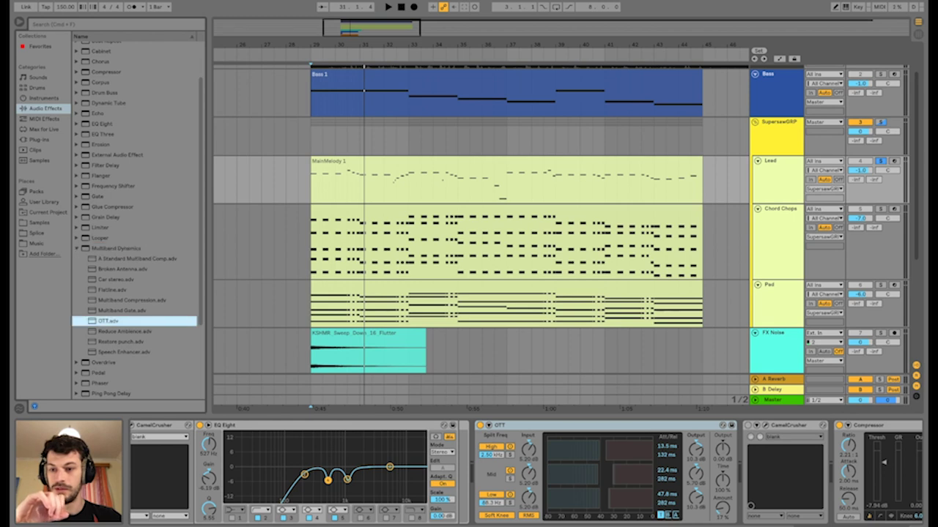
pyautogui.press('Left')
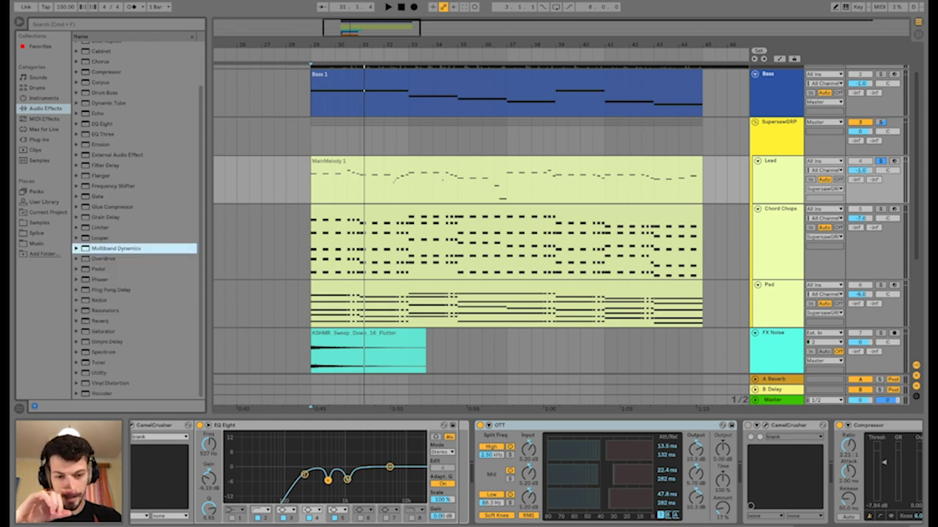
# Return to the OTT device and play the Lead1 chain with OTT and the following Compressor in view
pyautogui.click(604, 425)
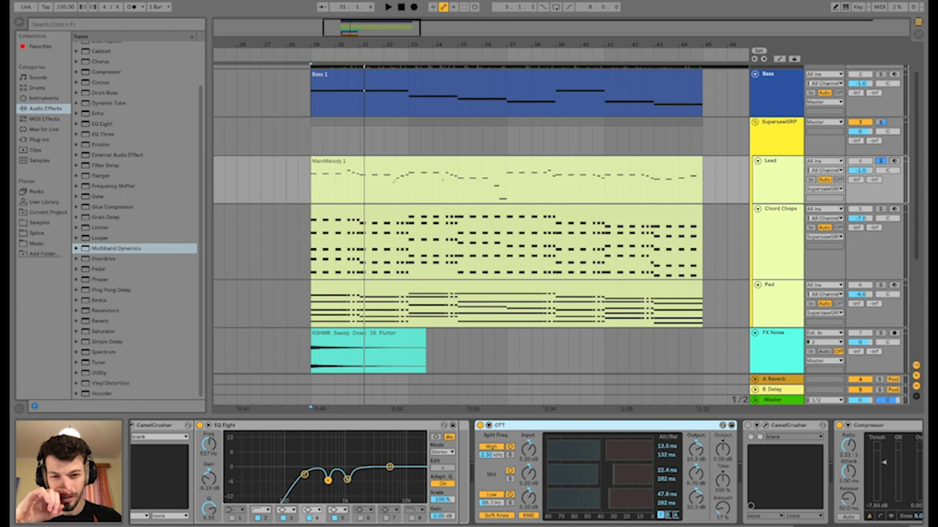
pyautogui.hscroll(3, 526, 473)
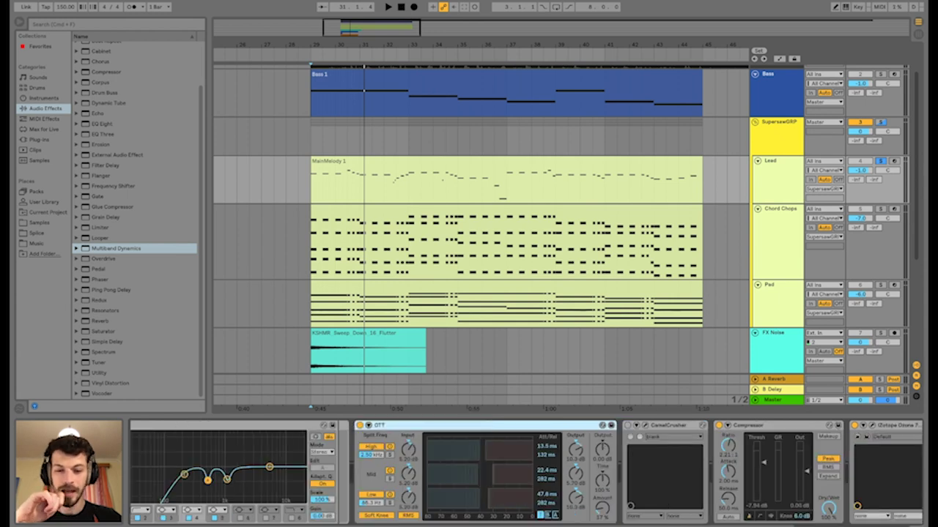
pyautogui.press('space')
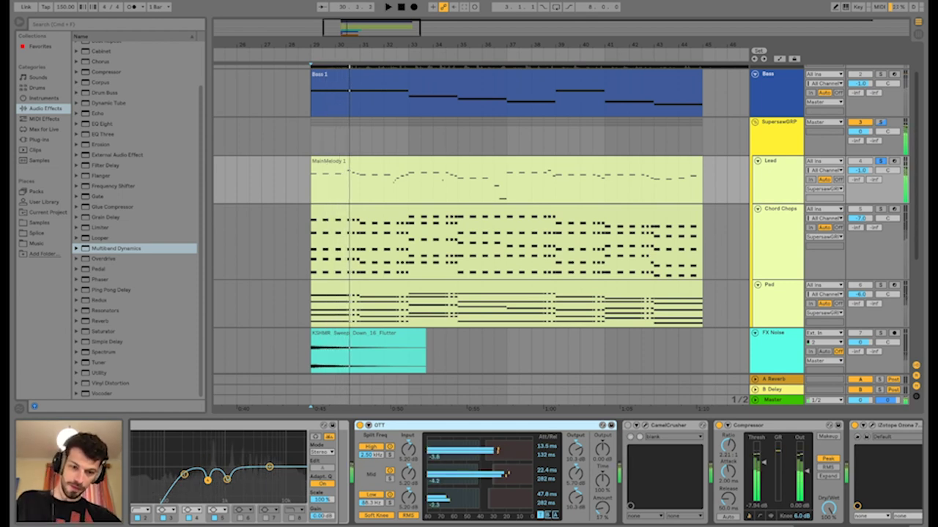
# Play the Lead1 chain briefly and delete the switched-off CamelCrusher between its OTT and Compressor devices
pyautogui.press('space')
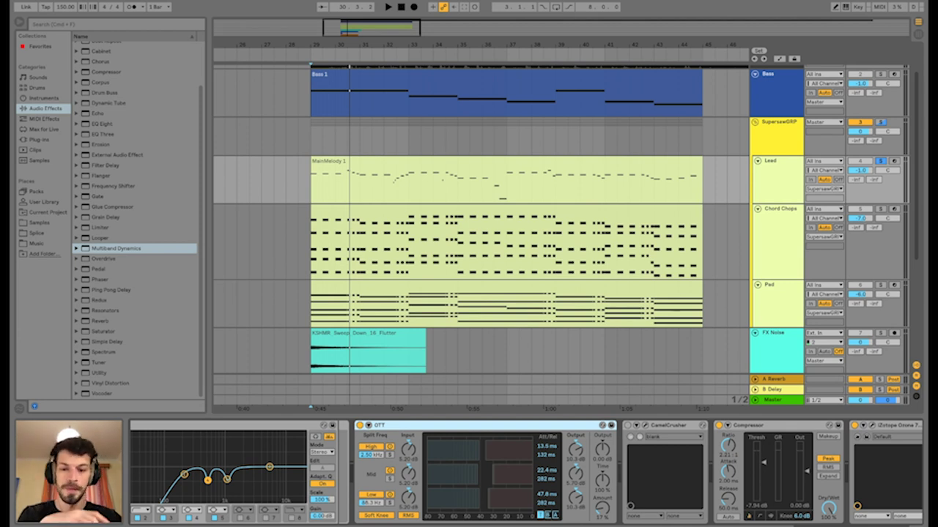
pyautogui.press('space')
pyautogui.press('space')
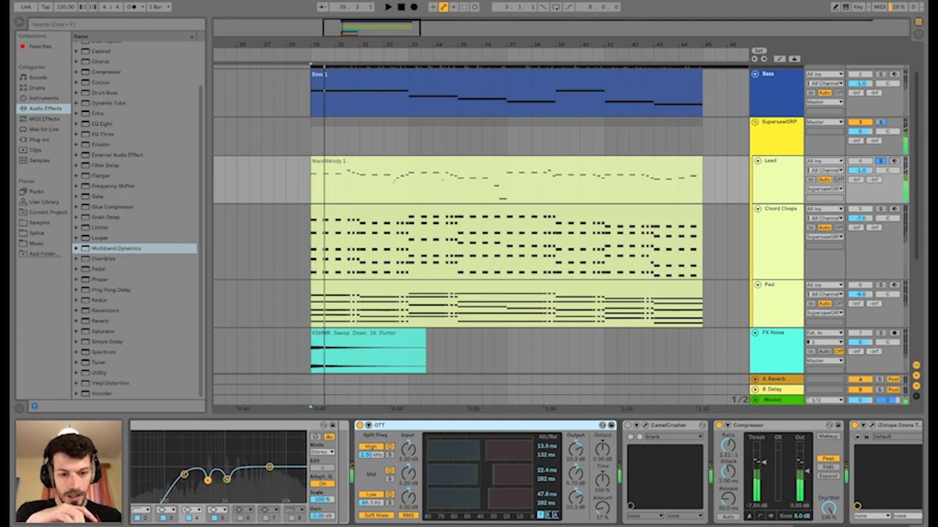
pyautogui.hscroll(2, 527, 472)
pyautogui.click(603, 426)
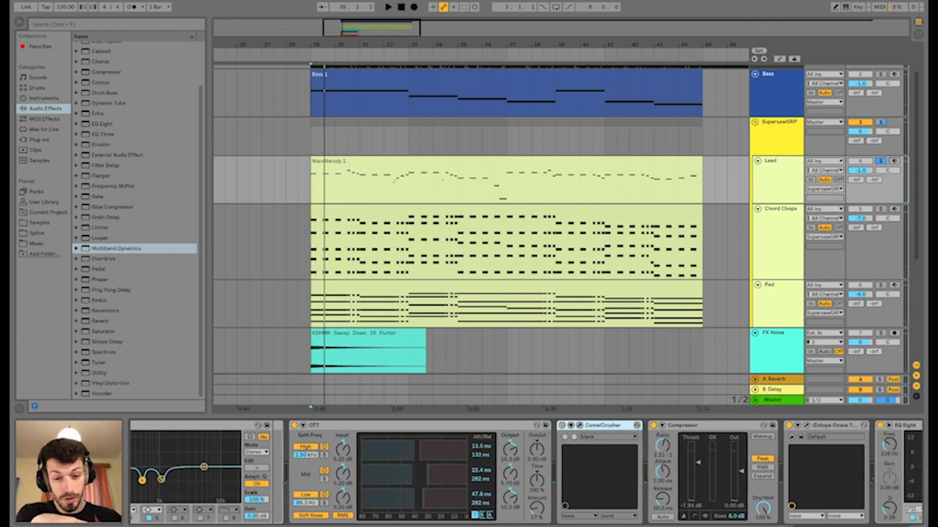
pyautogui.press('Delete')
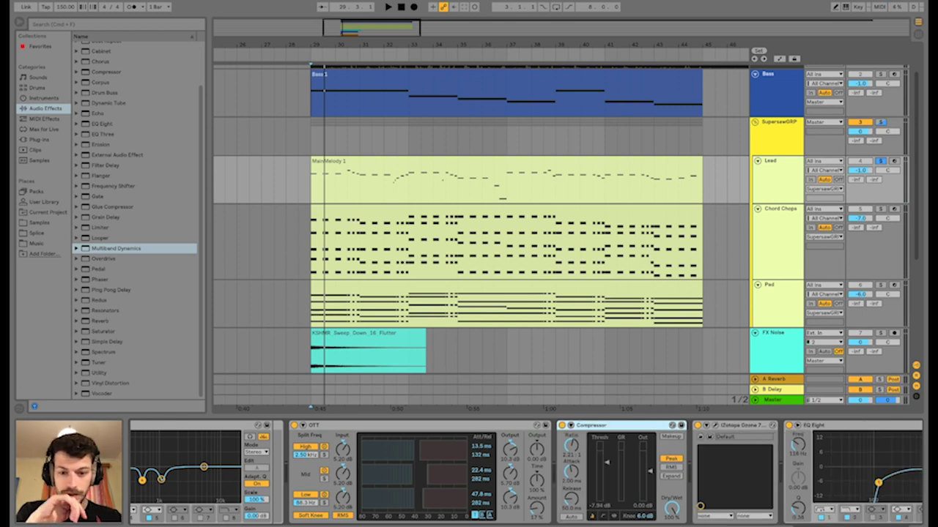
# Play the lead with the Lead1 chain's Compressor, iZotope Ozone and closing EQ Eight in view
pyautogui.hscroll(3, 528, 473)
pyautogui.press('space')
pyautogui.hscroll(-2, 528, 473)
pyautogui.hscroll(4, 528, 472)
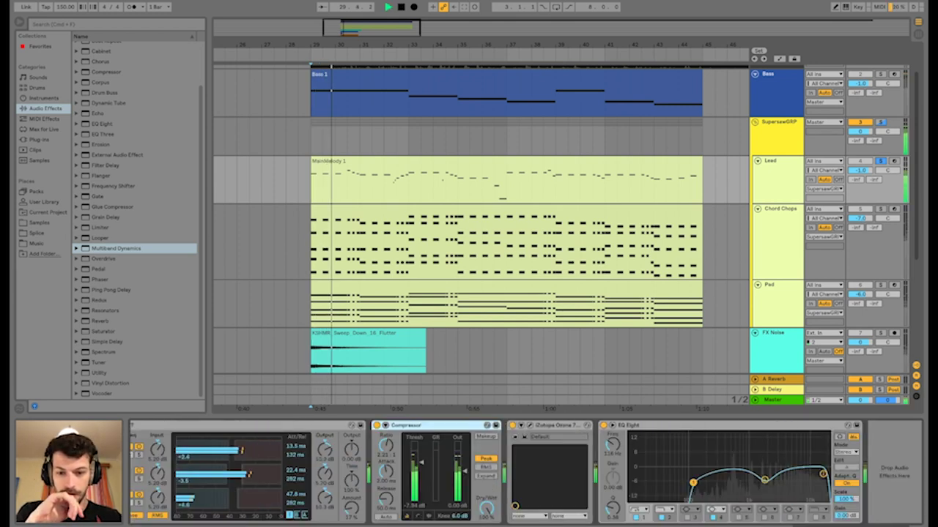
pyautogui.press('space')
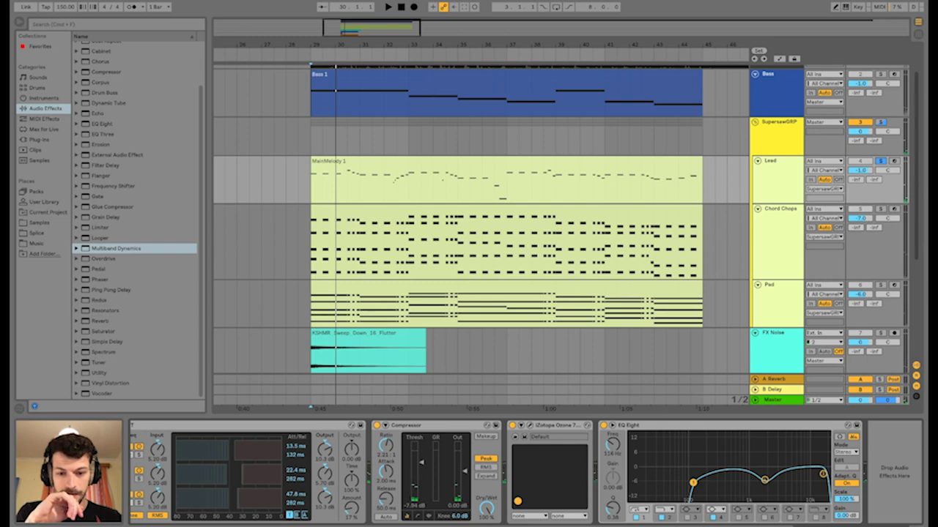
# Check the Lead1 chain's iZotope Ozone plug-in and replay the lead while watching the last EQ Eight
pyautogui.press('space')
pyautogui.press('space')
pyautogui.click(529, 425)
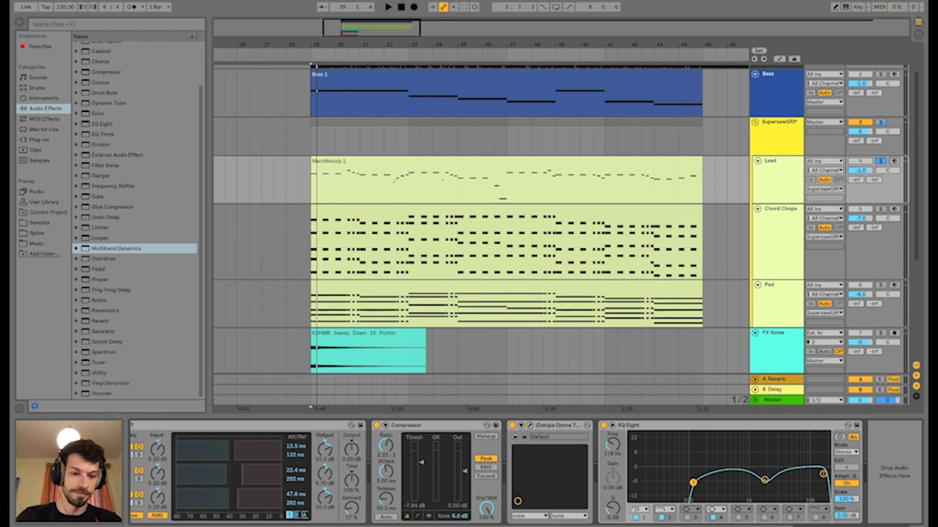
pyautogui.press('space')
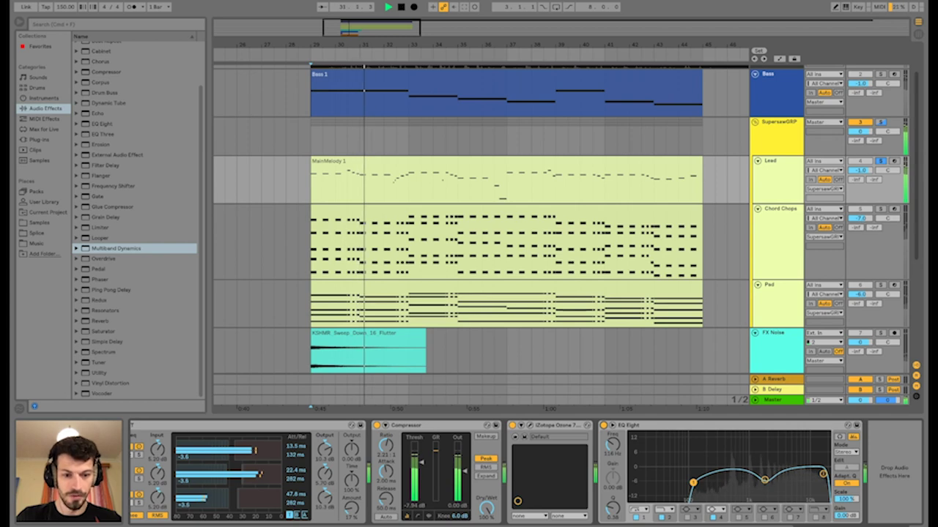
pyautogui.press('space')
# Look through the complete Lead1 effect chain from the closing EQ Eight back to Sylenth1 and the rack's chain list
pyautogui.hscroll(-1, 512, 472)
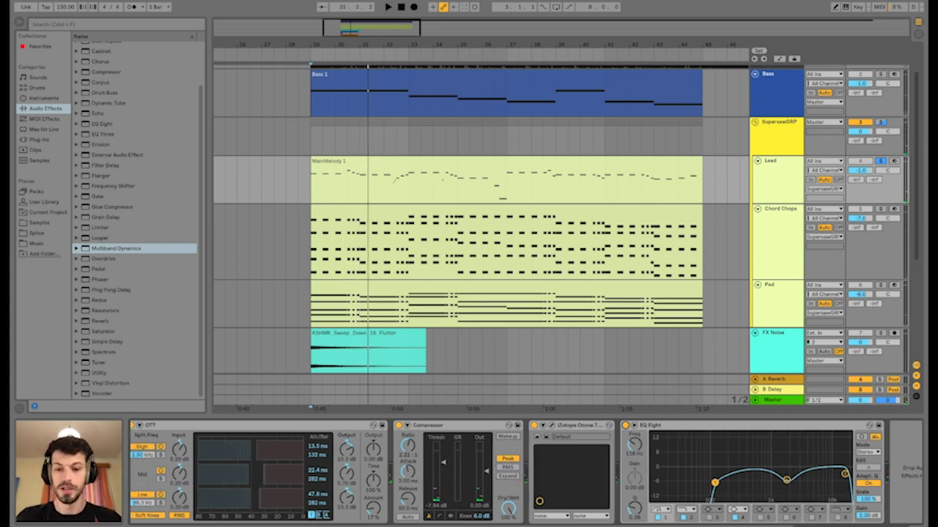
pyautogui.hscroll(-6, 513, 472)
pyautogui.hscroll(6, 513, 472)
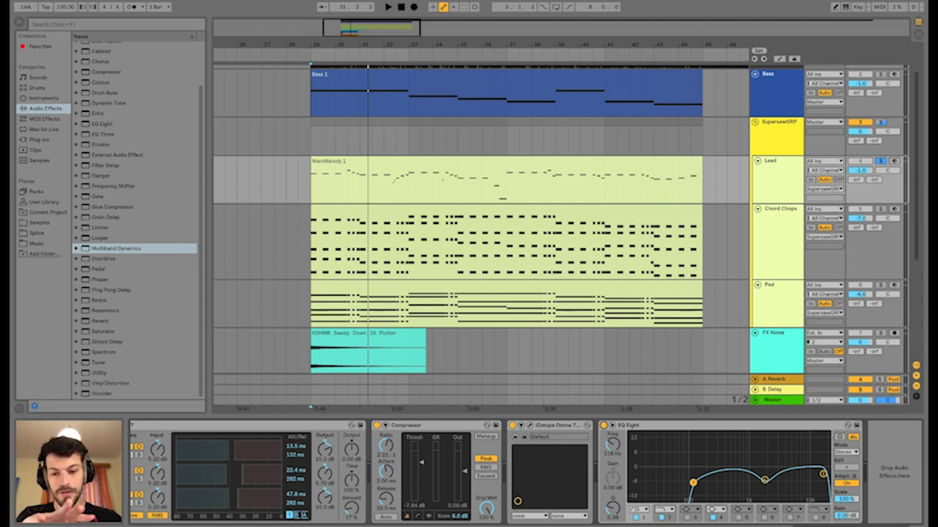
pyautogui.hscroll(-15, 528, 473)
pyautogui.hscroll(5, 527, 473)
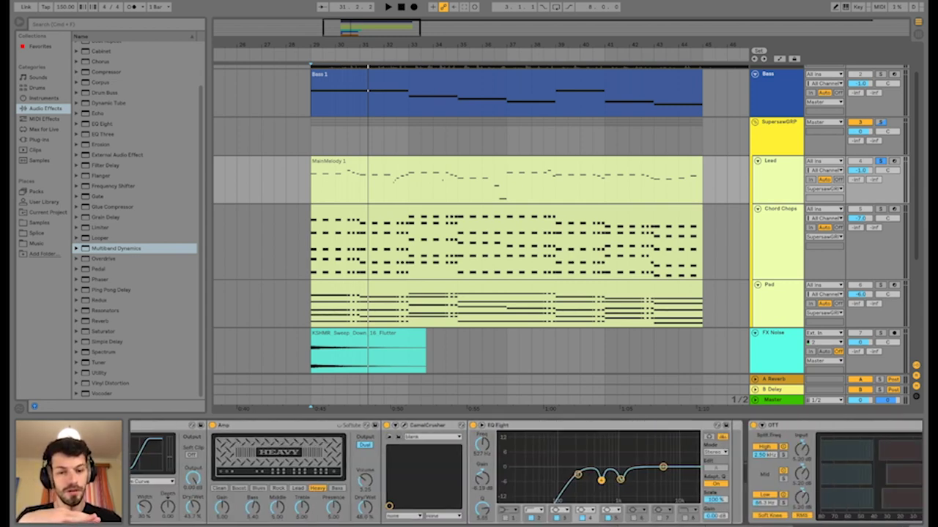
pyautogui.hscroll(2, 525, 472)
pyautogui.hscroll(10, 526, 472)
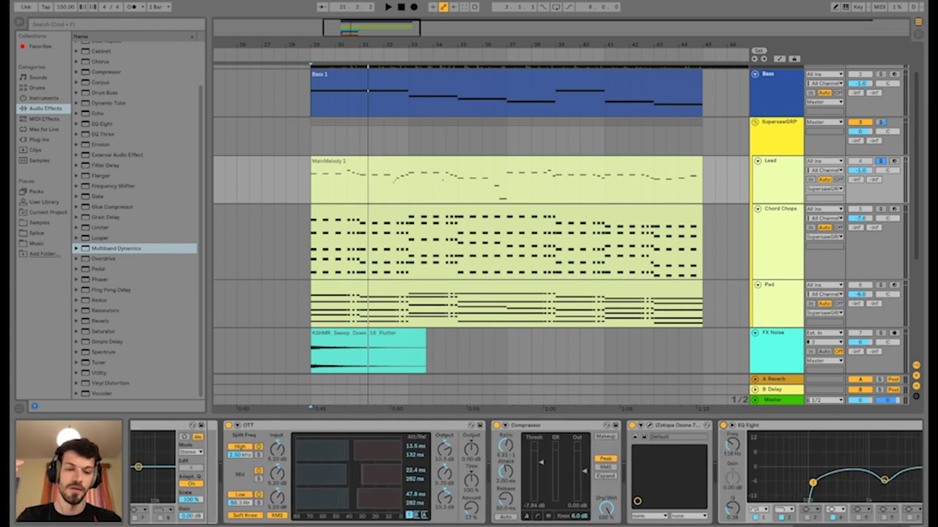
pyautogui.hscroll(-12, 526, 473)
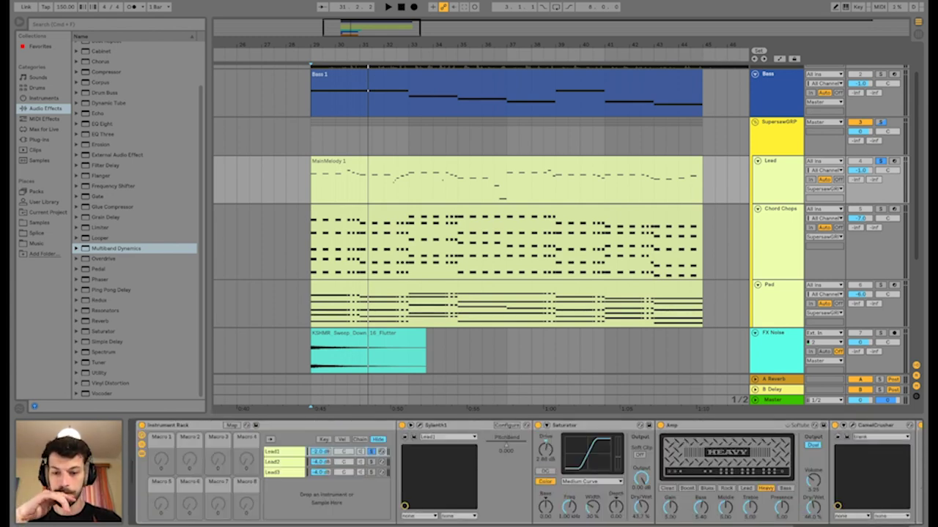
# Solo the Lead2 chain instead of Lead1 and play it while examining its CamelCrusher, EQ Eight and OTT
pyautogui.click(371, 451)
pyautogui.click(371, 462)
pyautogui.press('space')
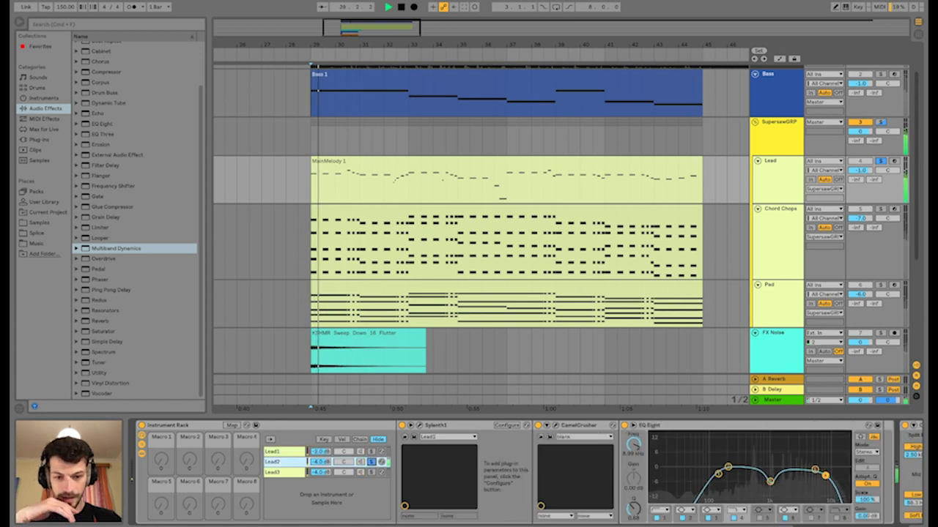
pyautogui.hscroll(2, 526, 472)
pyautogui.hscroll(-1, 526, 472)
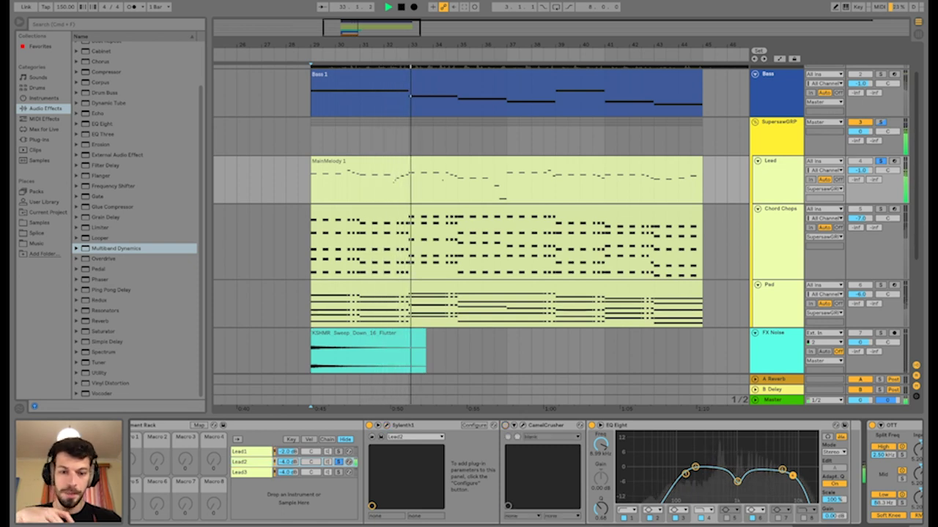
pyautogui.hscroll(5, 526, 473)
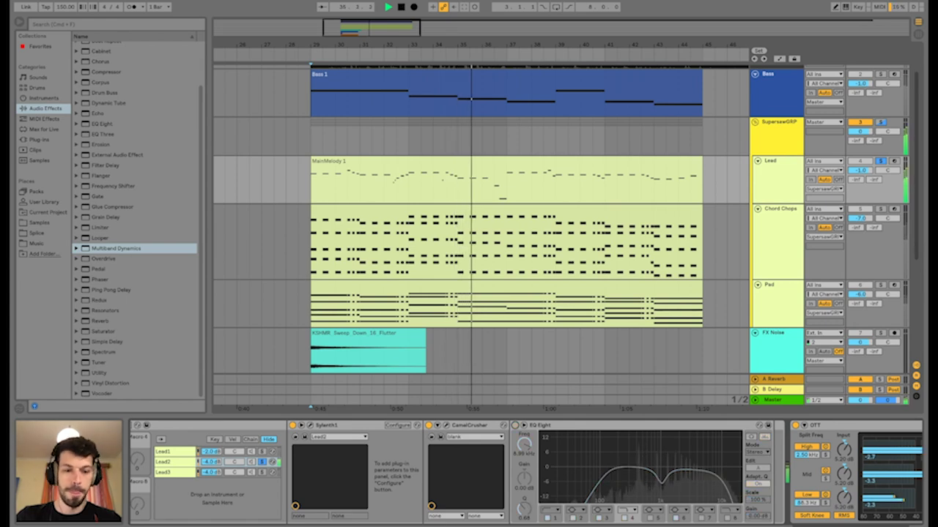
pyautogui.hscroll(8, 526, 473)
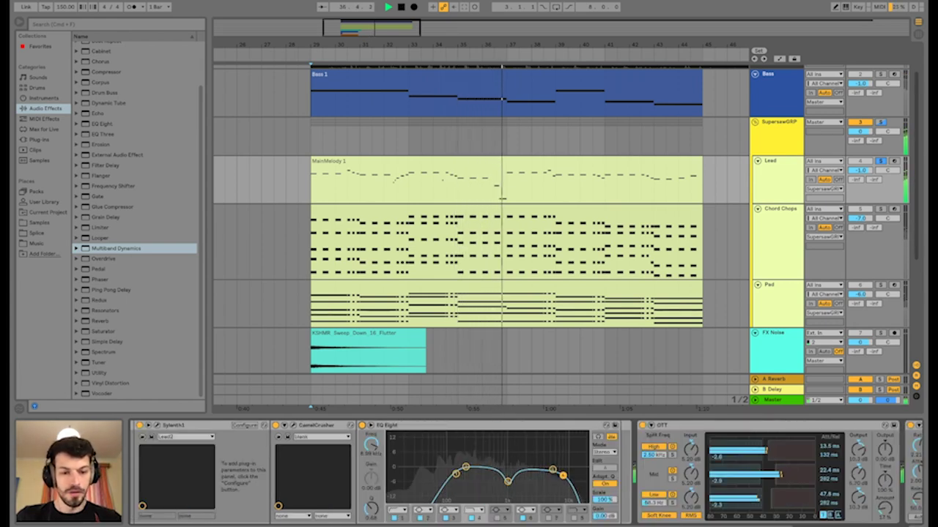
pyautogui.press('space')
# Look over the rest of the Lead2 effect chain with playback stopped and return to the rack's chain list
pyautogui.hscroll(8, 526, 472)
pyautogui.hscroll(-18, 526, 473)
pyautogui.hscroll(10, 526, 473)
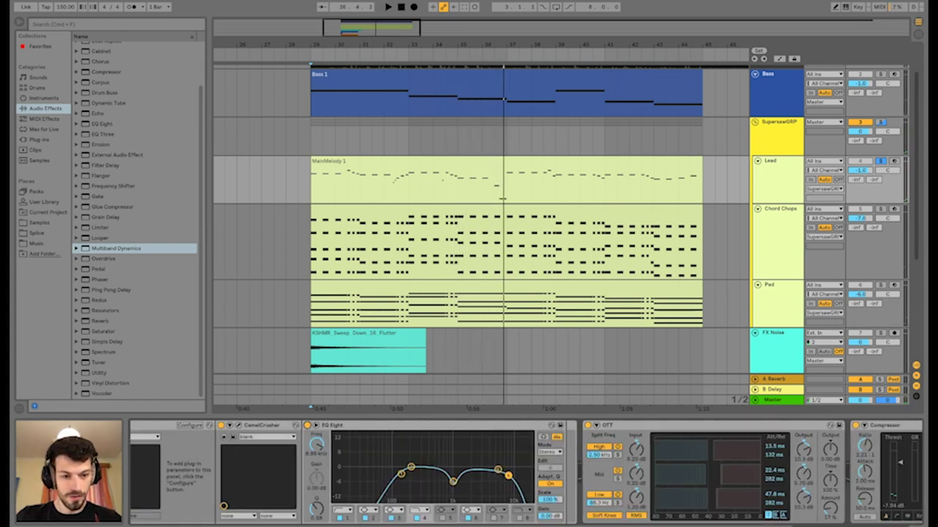
pyautogui.hscroll(-10, 526, 472)
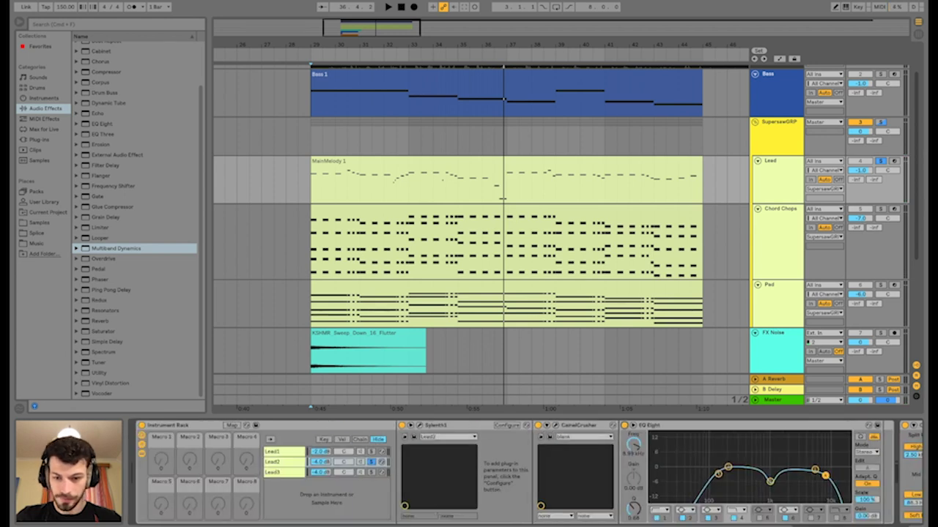
# Solo the Lead3 chain instead of Lead2, play it and delete its switched-off CamelCrusher and Saturator
pyautogui.press('space')
pyautogui.hscroll(3, 526, 473)
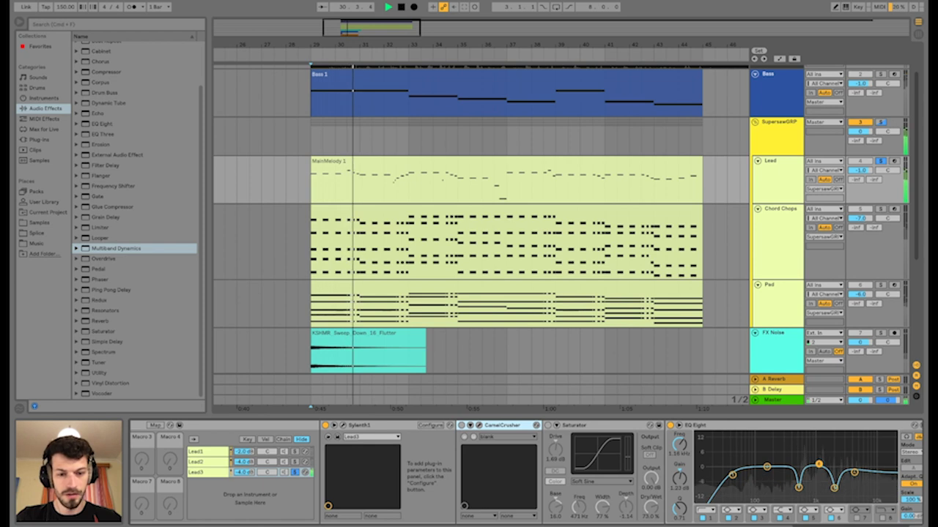
pyautogui.hscroll(7, 586, 472)
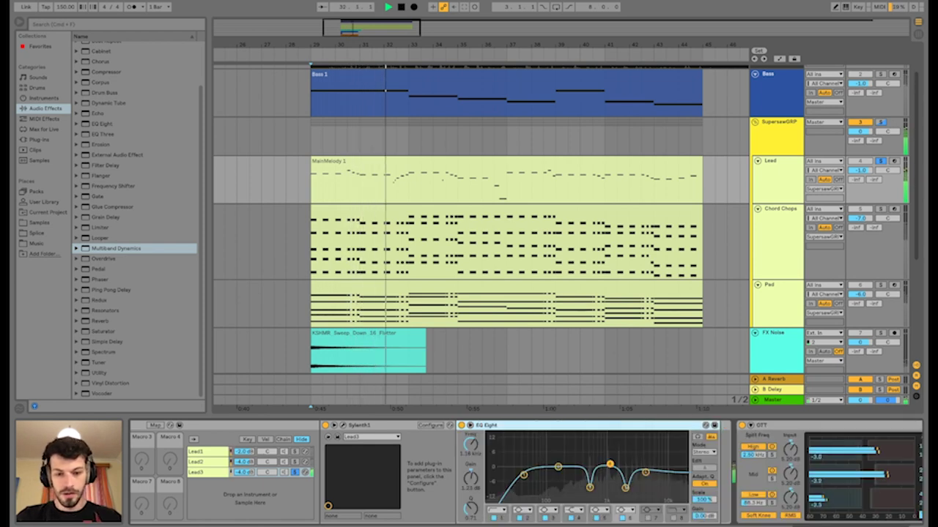
# Examine the Lead3 chain's EQ Eight, OTT and Compressor during playback, return to the chain list and stop
pyautogui.hscroll(2, 526, 472)
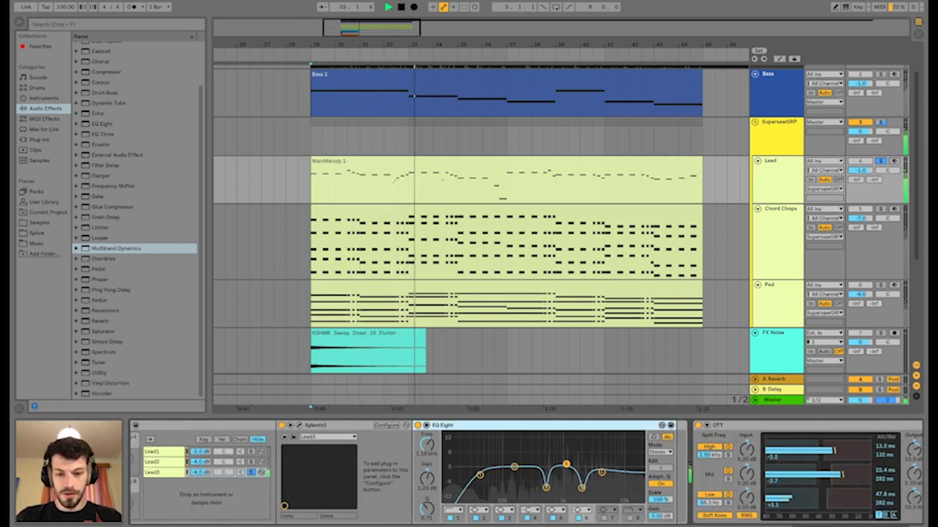
pyautogui.hscroll(4, 512, 476)
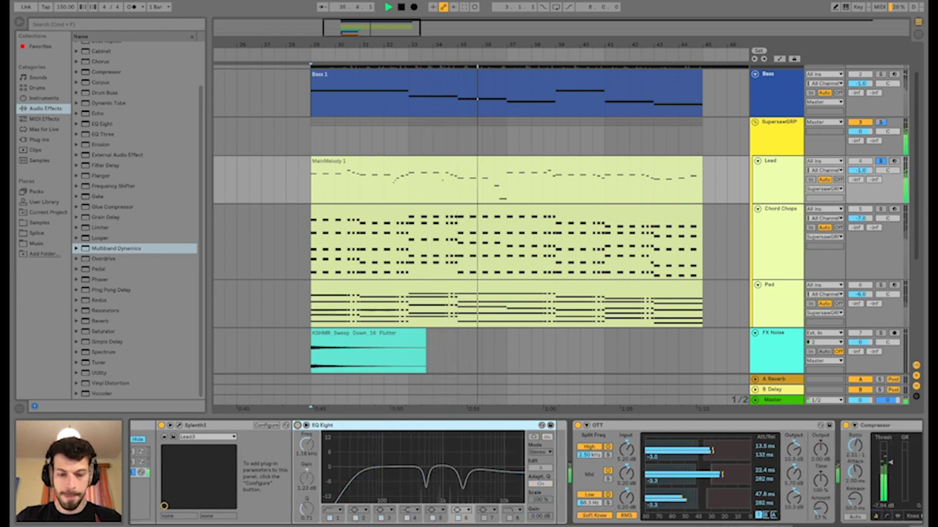
pyautogui.hscroll(-8, 526, 473)
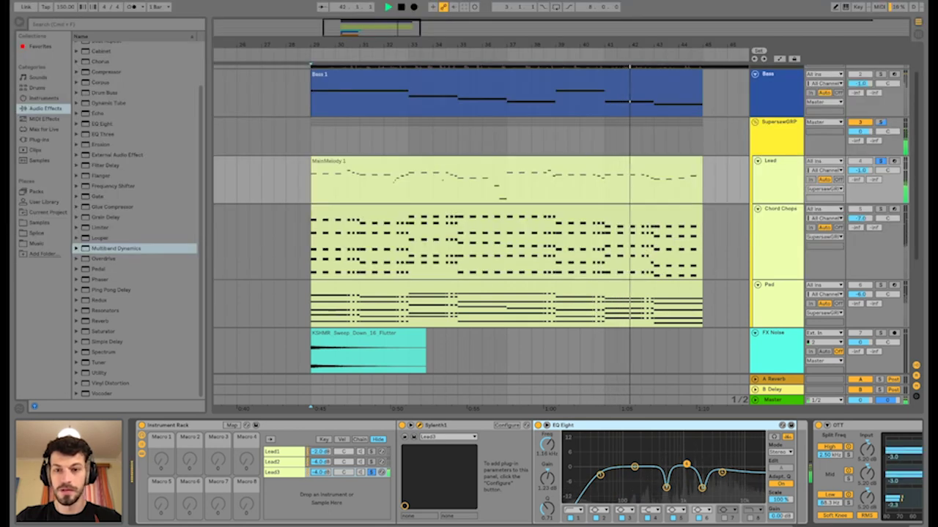
pyautogui.press('space')
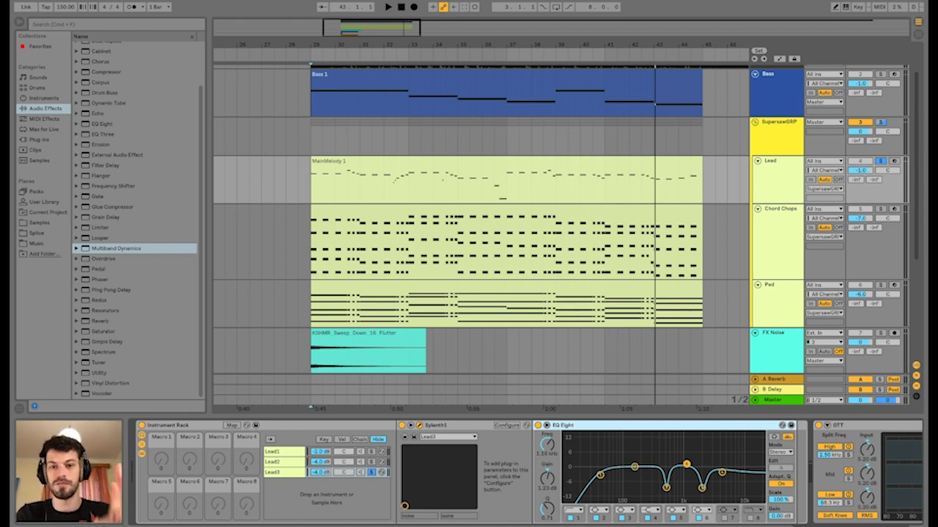
# Replay the Lead3 chain, take it out of solo and play the three lead chains together
pyautogui.press('space')
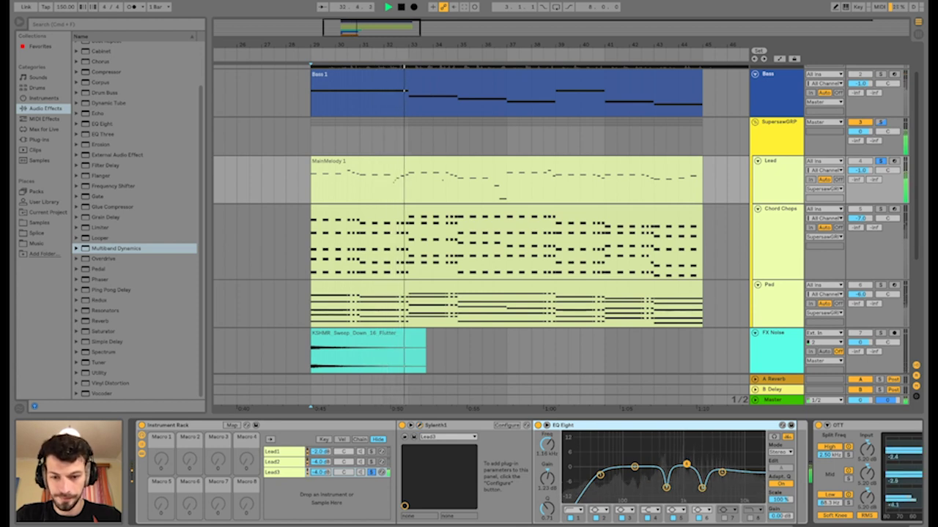
pyautogui.click(372, 473)
pyautogui.press('space')
pyautogui.press('space')
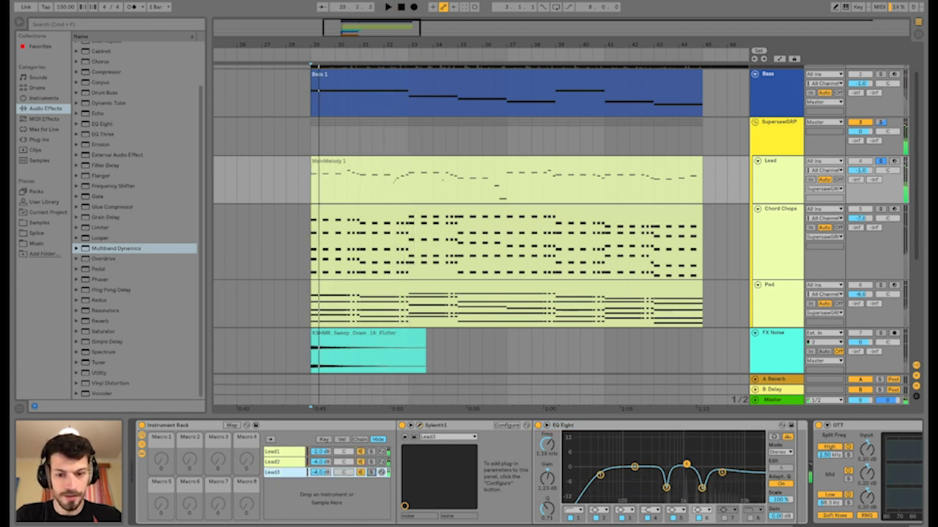
pyautogui.press('space')
pyautogui.press('space')
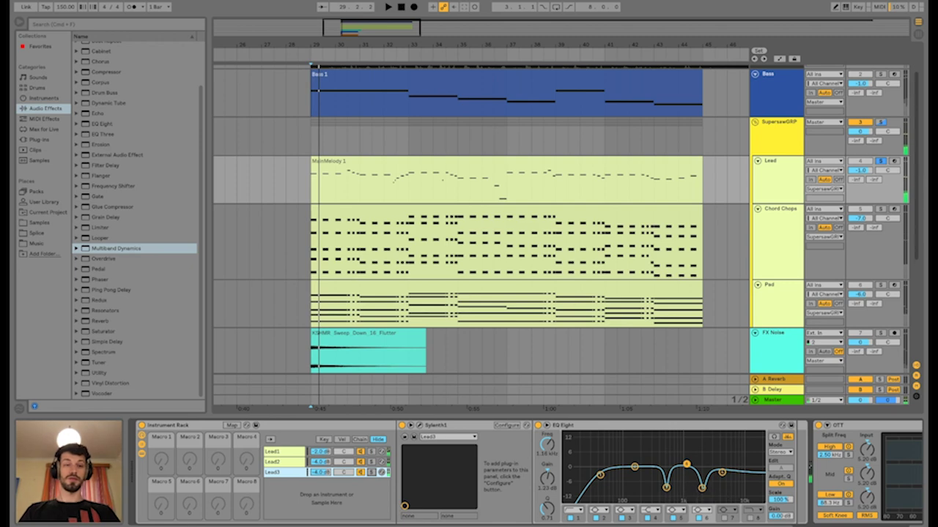
# Take the Lead track out of solo, solo the SupersawGRP group and play all its layers together
pyautogui.click(881, 161)
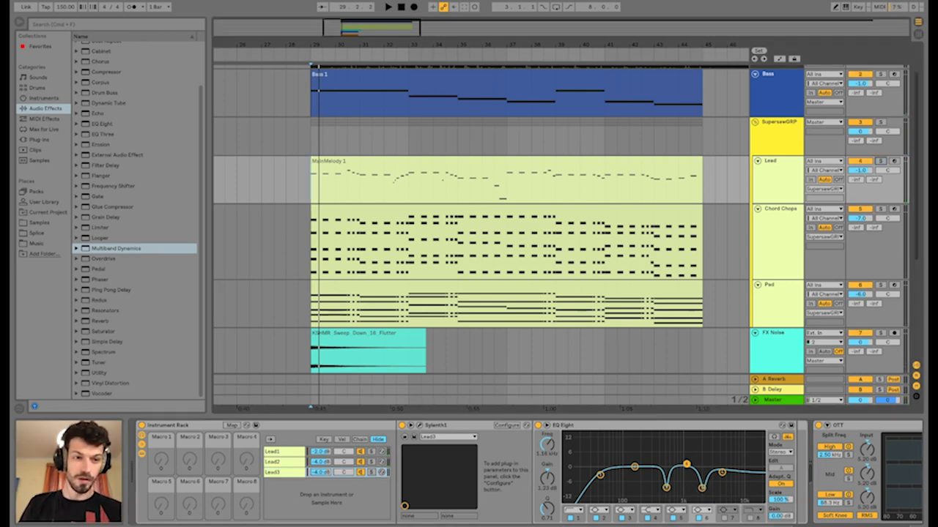
pyautogui.scroll(-5, 480, 220)
pyautogui.scroll(5, 481, 220)
pyautogui.scroll(-1, 481, 220)
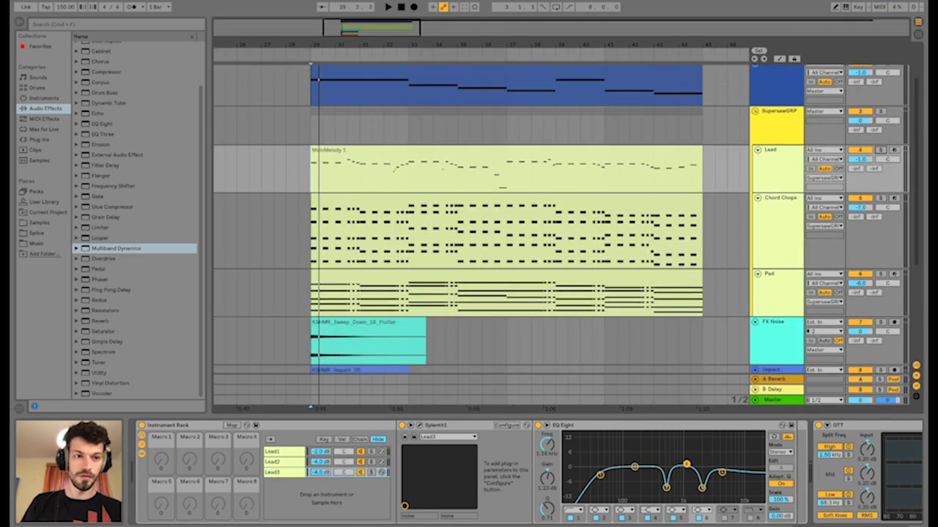
pyautogui.press('space')
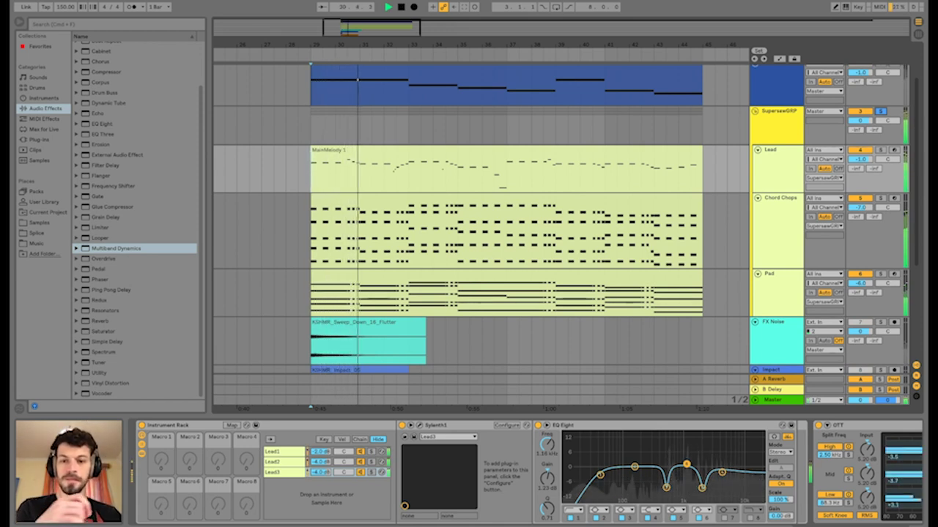
pyautogui.press('space')
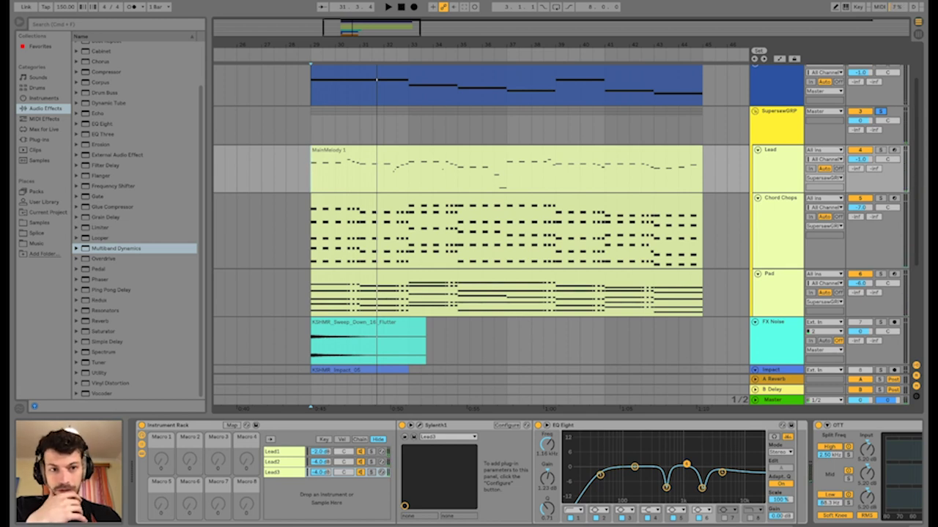
# Inspect the SupersawGRP group's delay, Valhalla and sidechain Compressor devices and reselect the Lead track
pyautogui.click(779, 112)
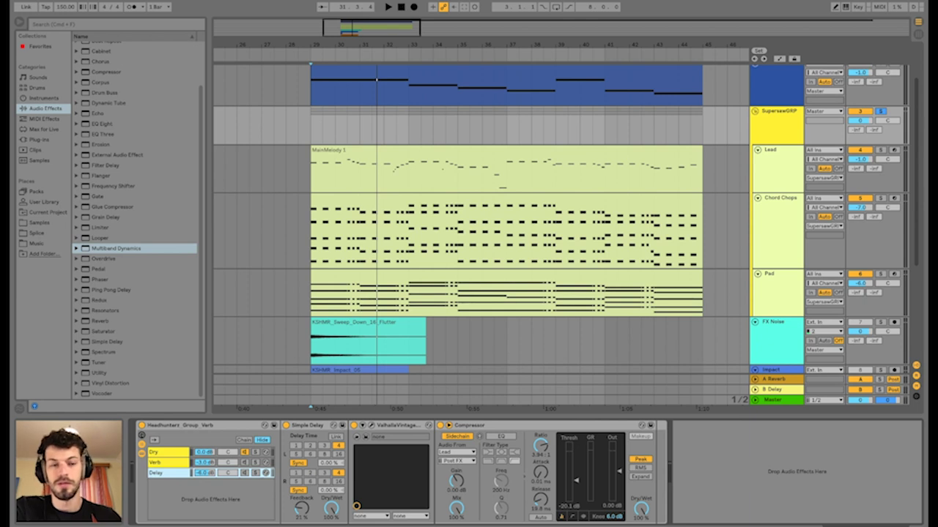
pyautogui.click(770, 150)
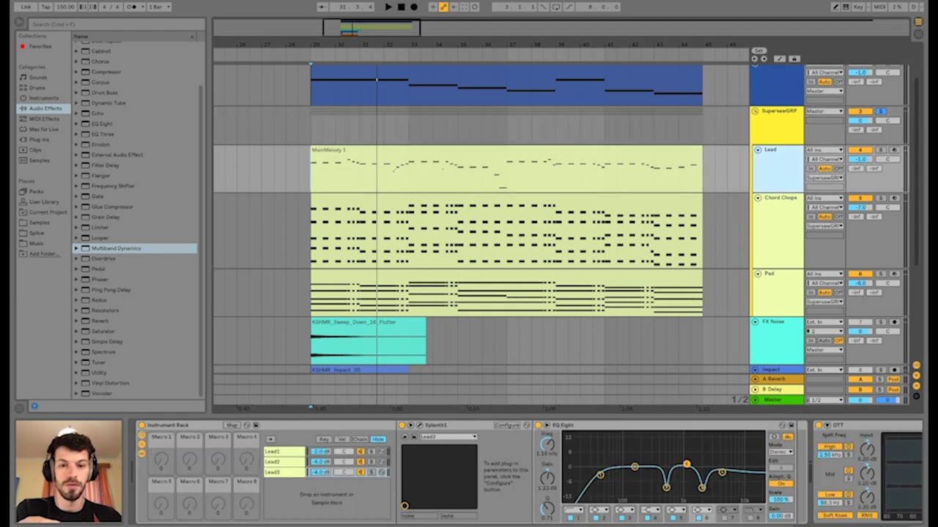
pyautogui.scroll(-2, 771, 168)
pyautogui.scroll(2, 770, 168)
pyautogui.scroll(1, 484, 220)
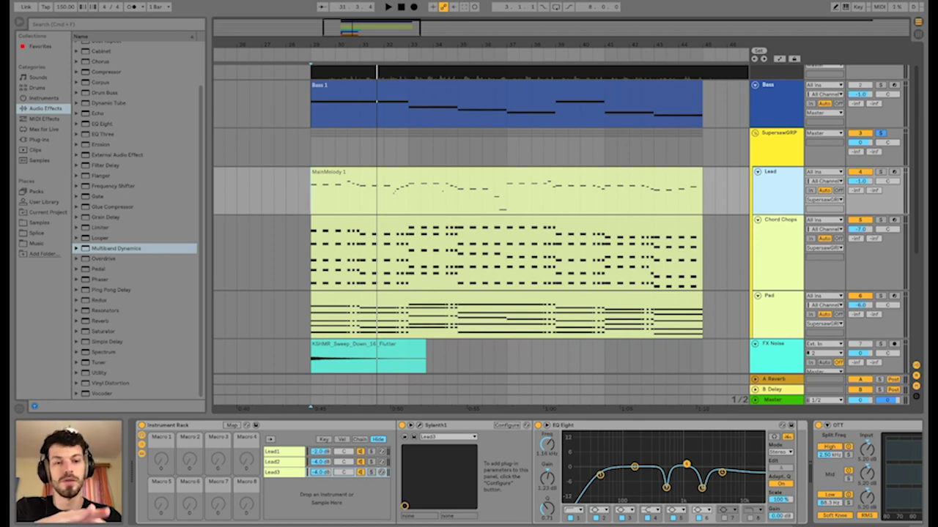
# Select the SupersawGRP group and show the devices of its rack's Dry chain
pyautogui.scroll(-2, 483, 220)
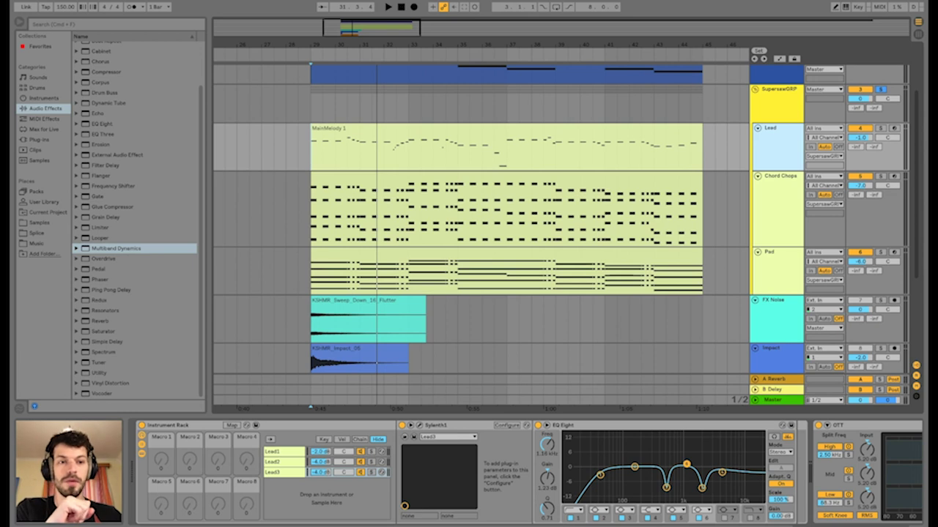
pyautogui.click(778, 89)
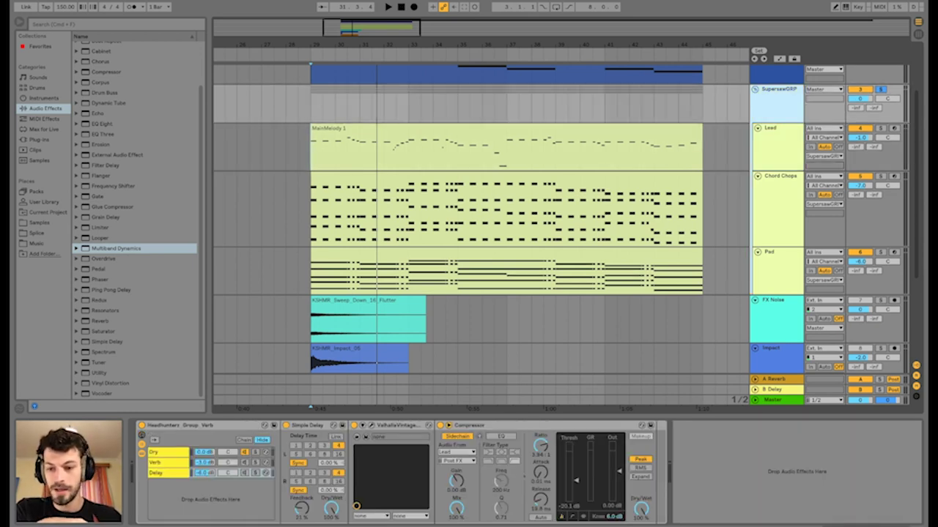
pyautogui.click(166, 452)
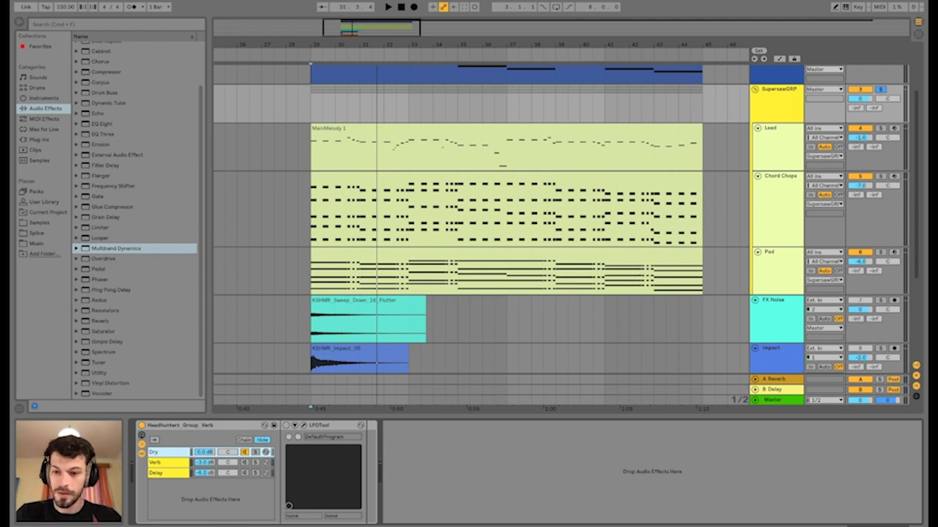
pyautogui.click(192, 426)
pyautogui.click(166, 453)
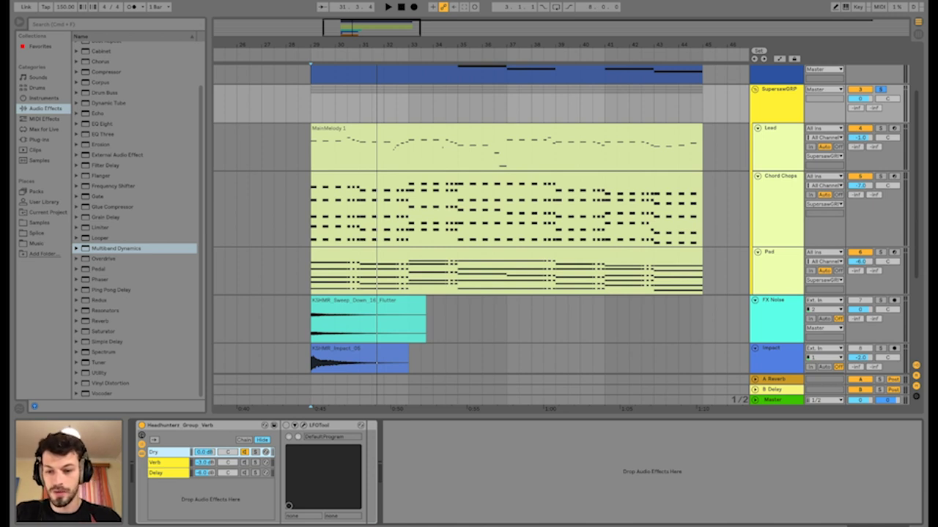
# Play the Dry chain in solo and delete its LFOTool device
pyautogui.press('space')
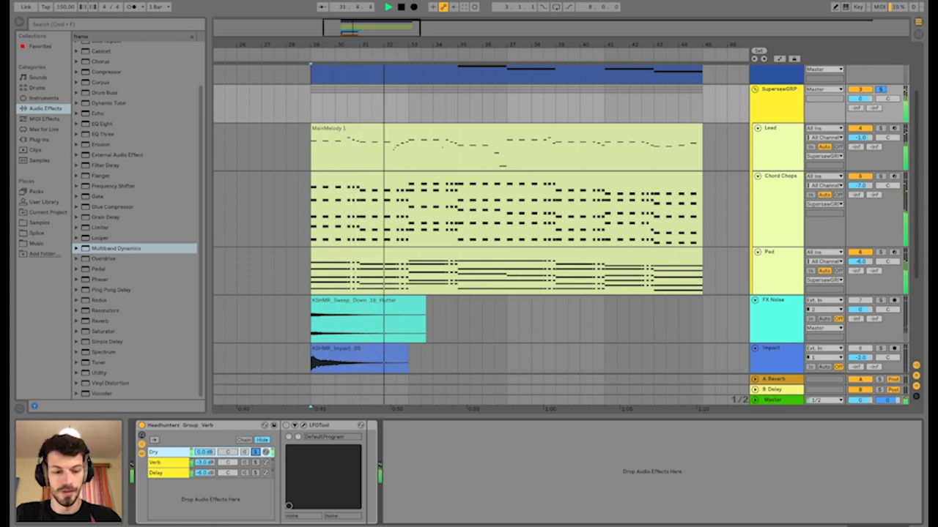
pyautogui.click(322, 425)
pyautogui.press('Delete')
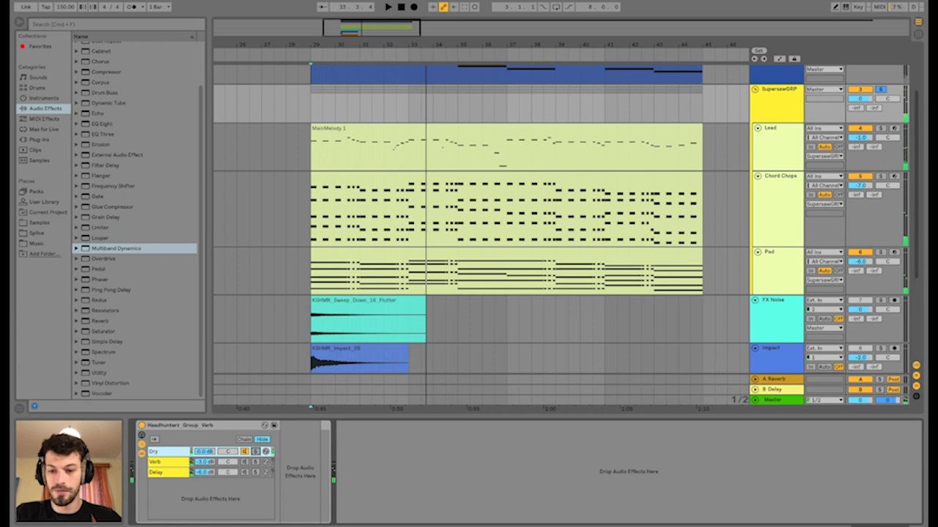
# Solo the Verb chain, review its ValhallaVintageVerb settings during playback, and close the plug-in window
pyautogui.click(255, 462)
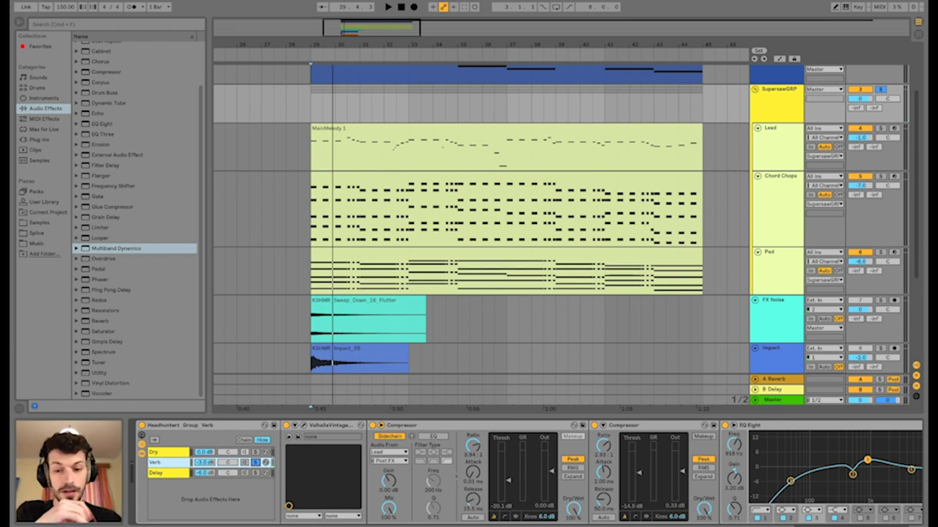
pyautogui.click(303, 426)
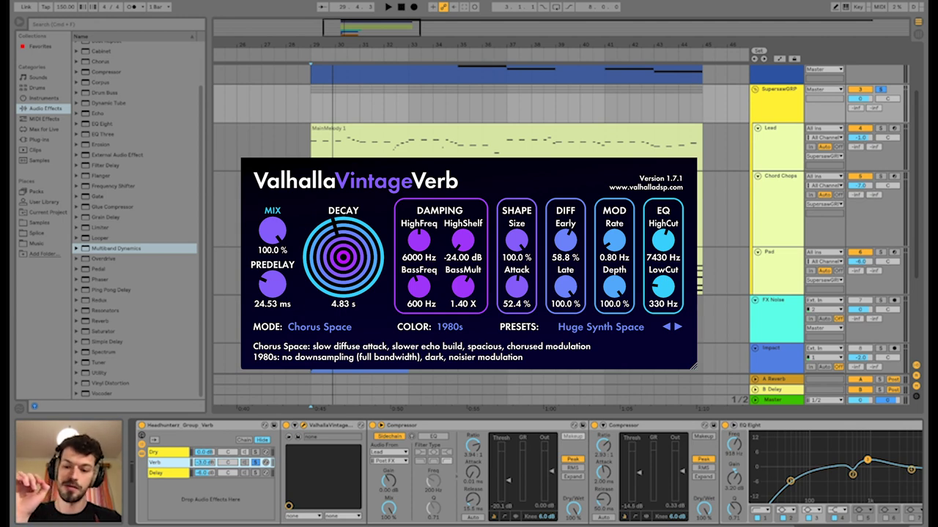
pyautogui.press('space')
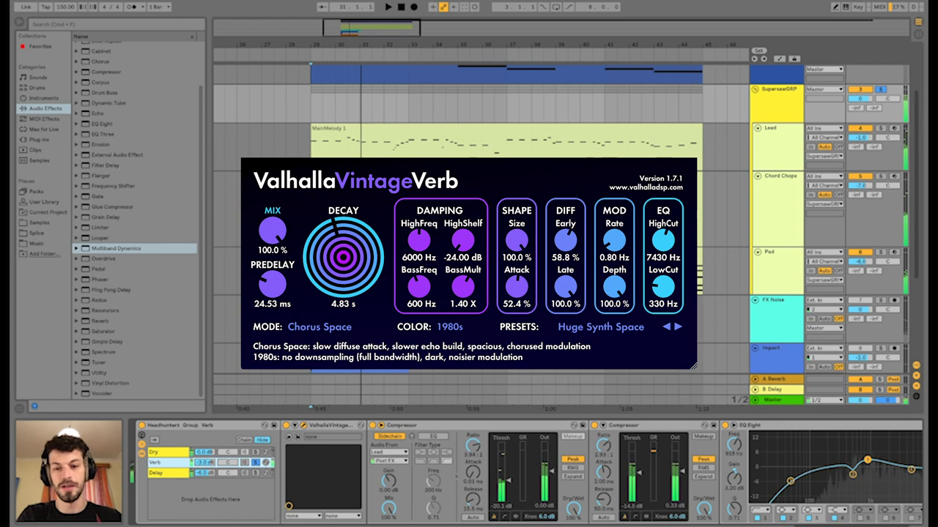
pyautogui.hotkey('ctrl', 'alt', 'p')
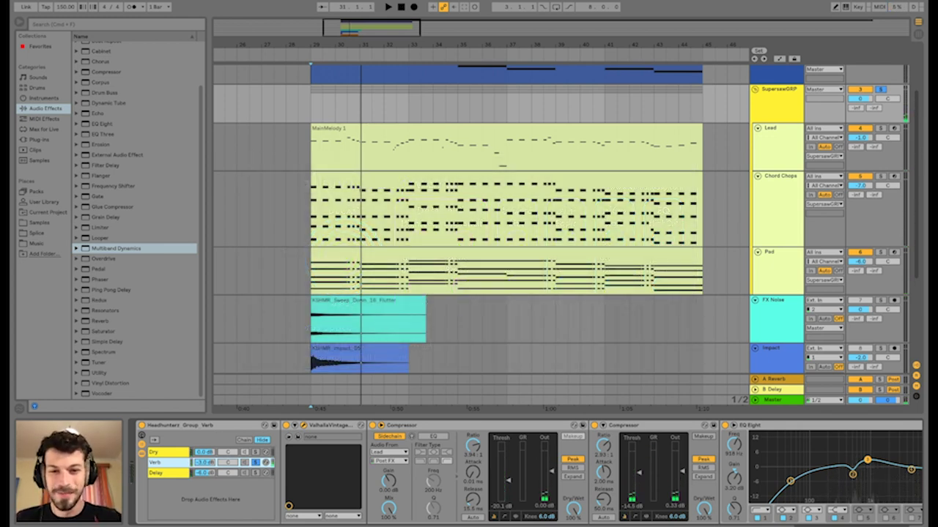
# Compare the group's sound with the Verb chain soloed against all chains playing together
pyautogui.press('space')
pyautogui.press('space')
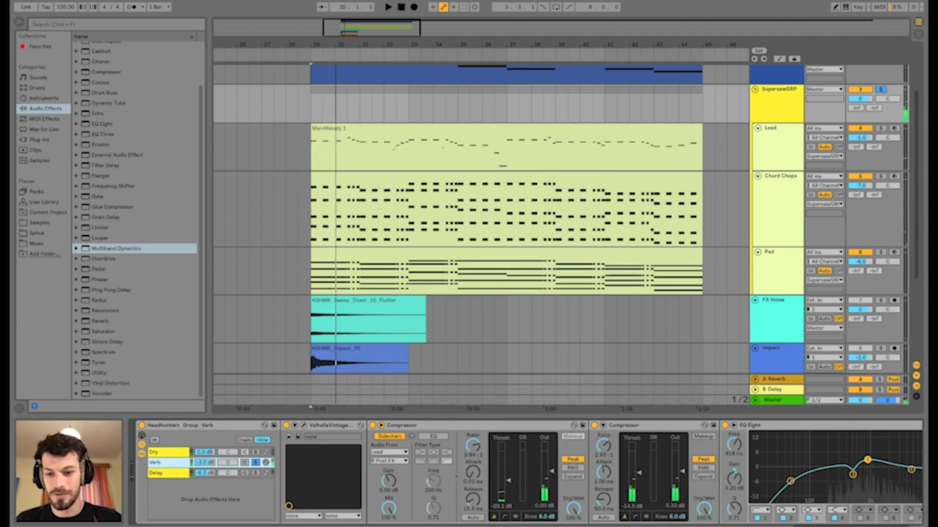
pyautogui.press('space')
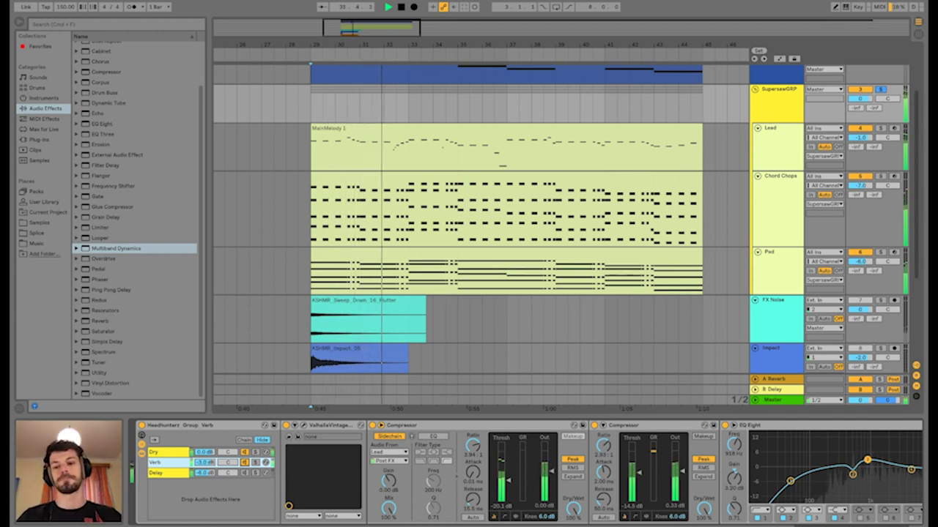
pyautogui.press('space')
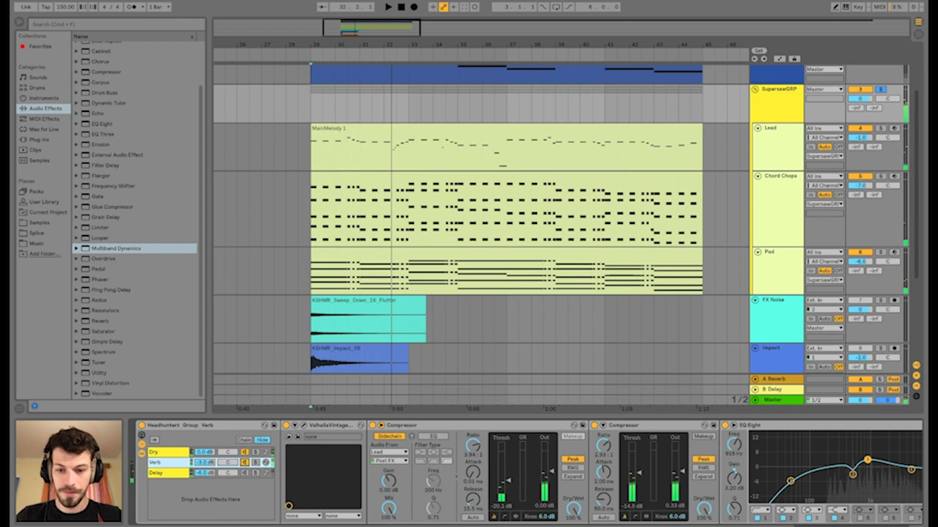
pyautogui.press('space')
# Examine the Verb chain's Valhalla reverb, sidechain Compressor, second Compressor and EQ Eight, and play the drop again
pyautogui.hscroll(1, 528, 472)
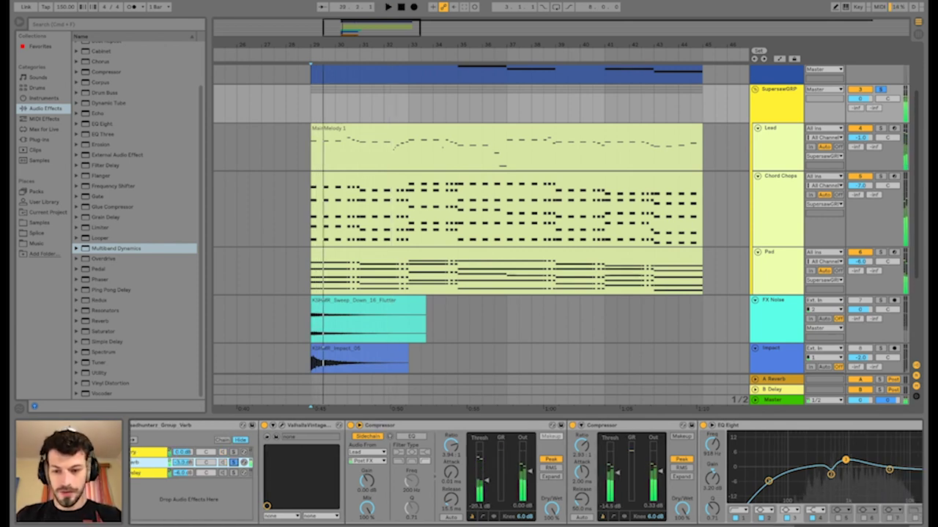
pyautogui.click(307, 425)
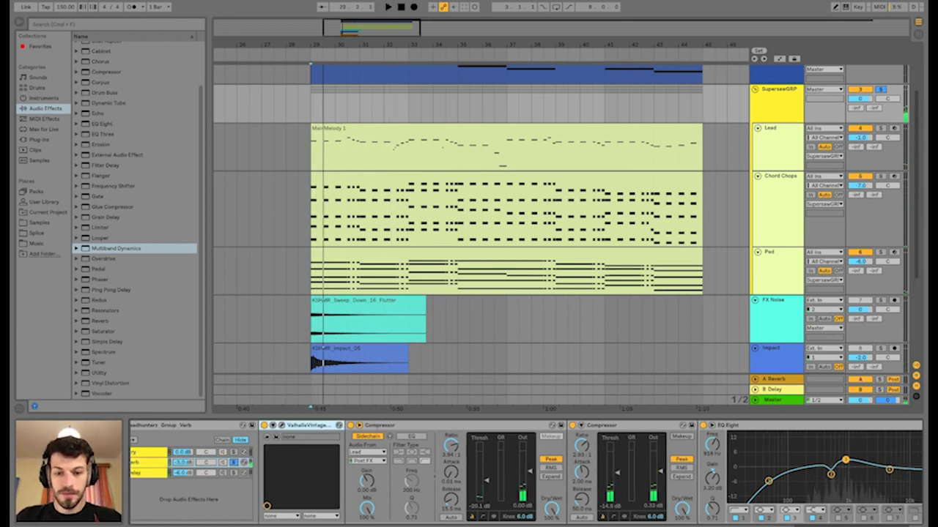
pyautogui.click(410, 425)
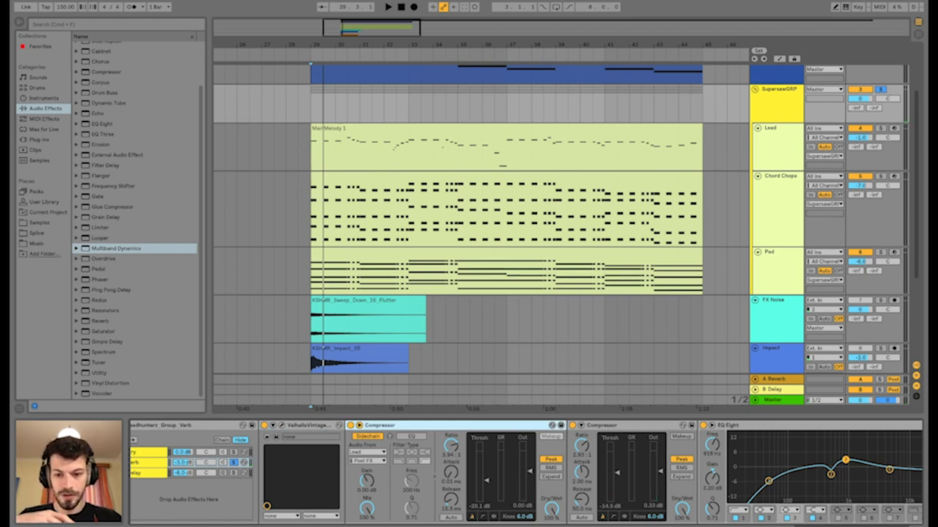
pyautogui.hscroll(3, 531, 472)
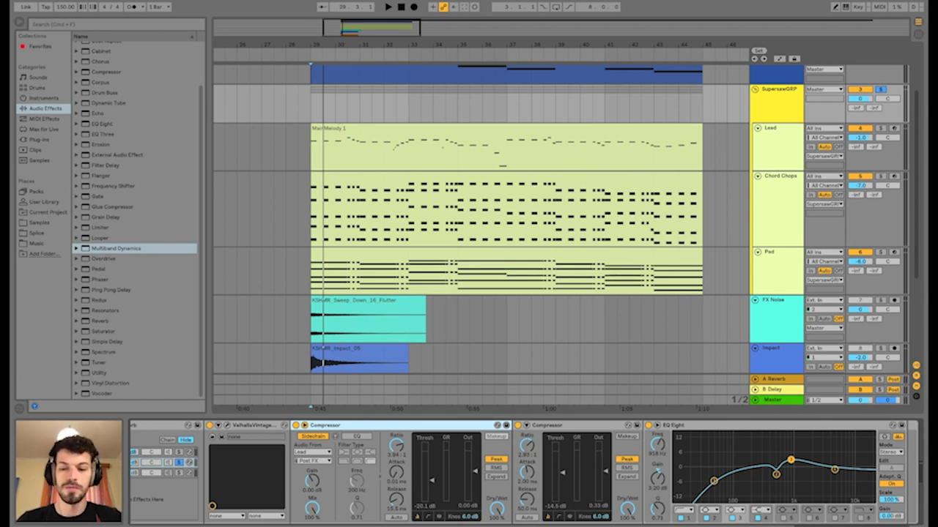
pyautogui.hscroll(-2, 526, 472)
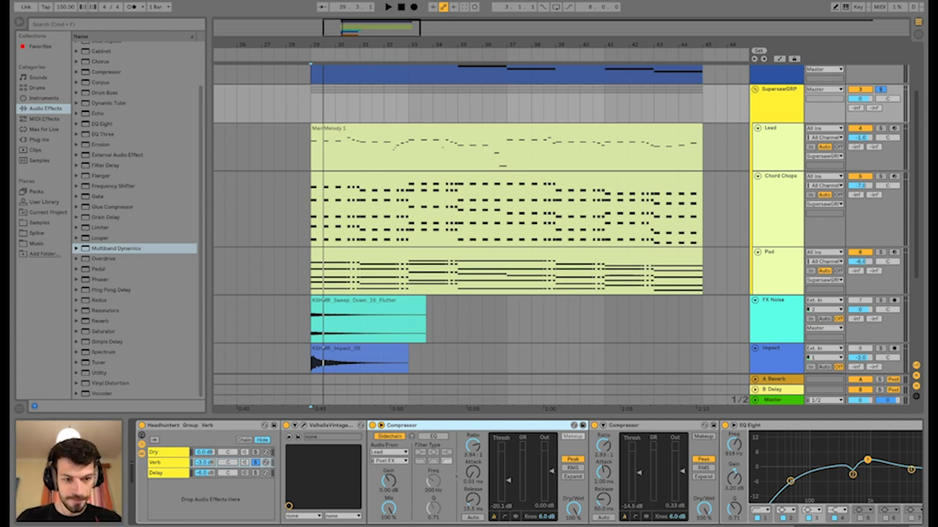
pyautogui.hscroll(3, 527, 472)
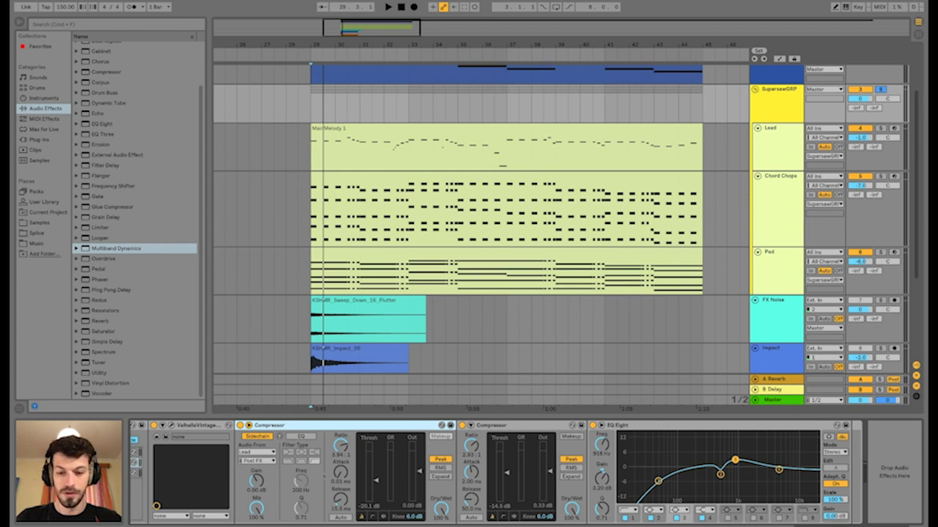
pyautogui.hscroll(-3, 527, 473)
pyautogui.press('space')
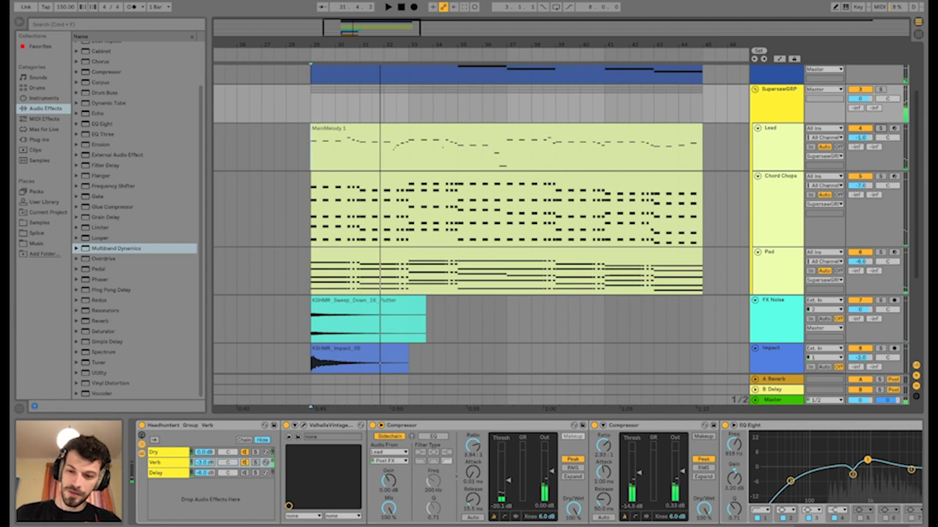
# Show the Delay chain's devices, audition it soloed on the Lead track, and take the chain out of solo
pyautogui.click(158, 473)
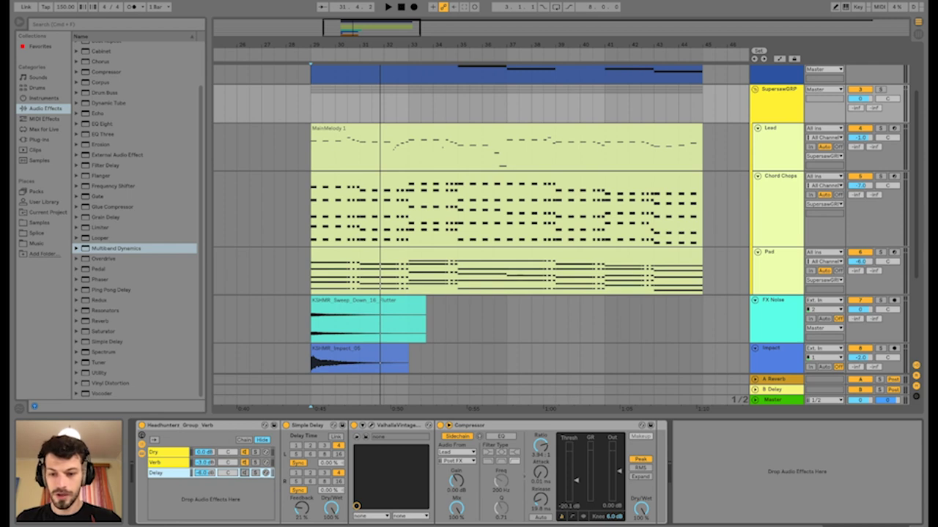
pyautogui.press('space')
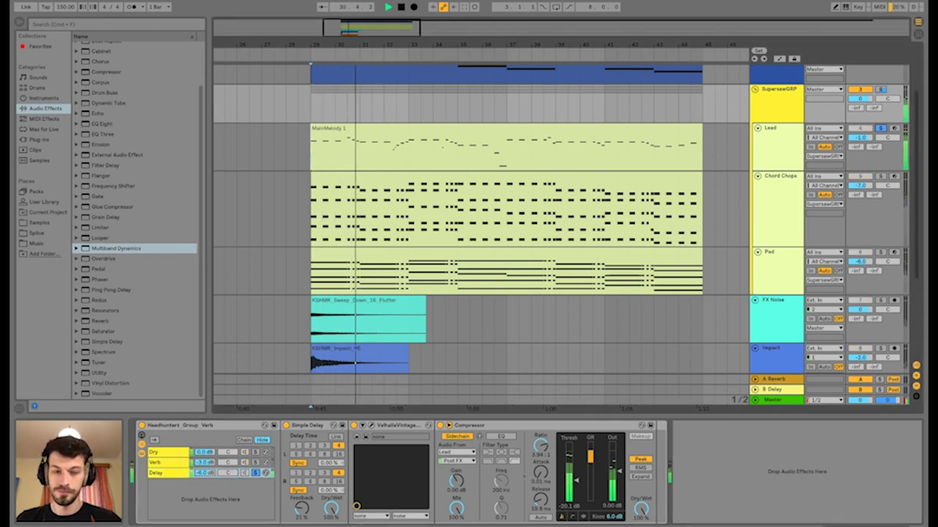
pyautogui.press('s')
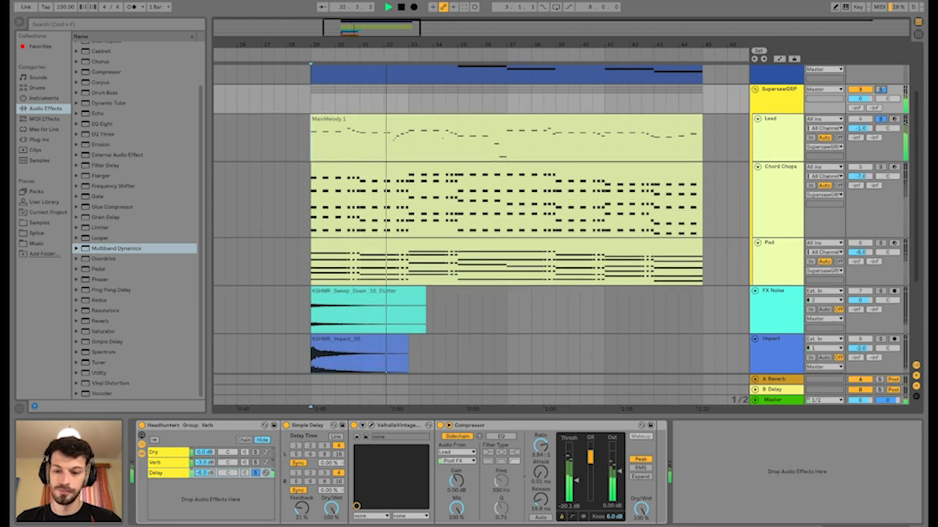
pyautogui.scroll(1, 469, 220)
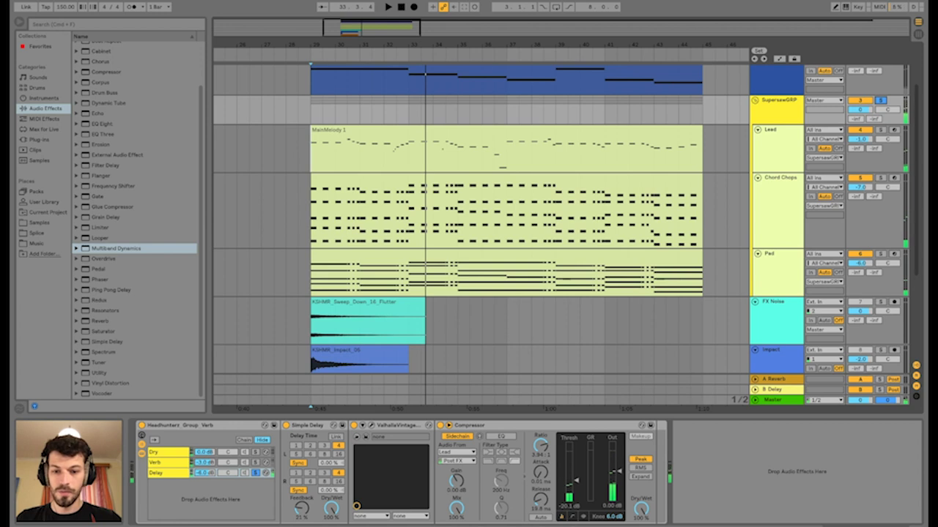
pyautogui.click(372, 425)
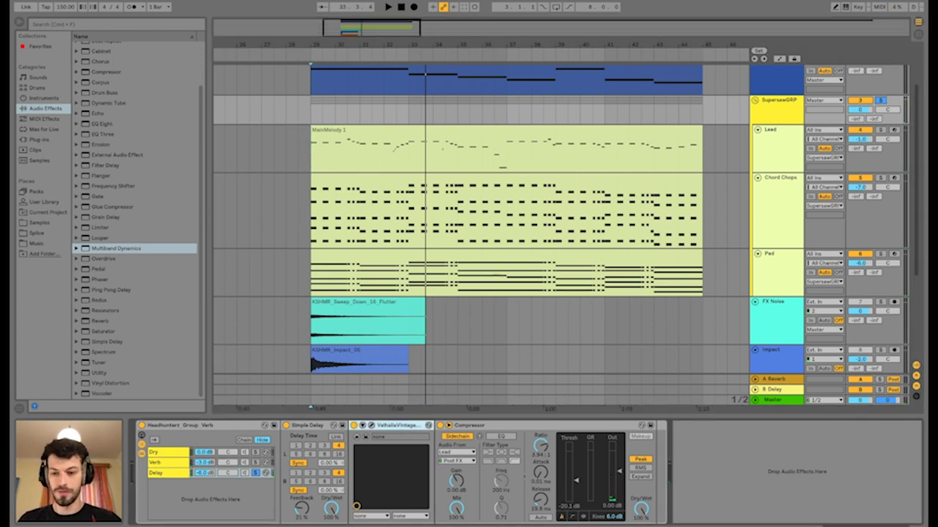
pyautogui.click(254, 472)
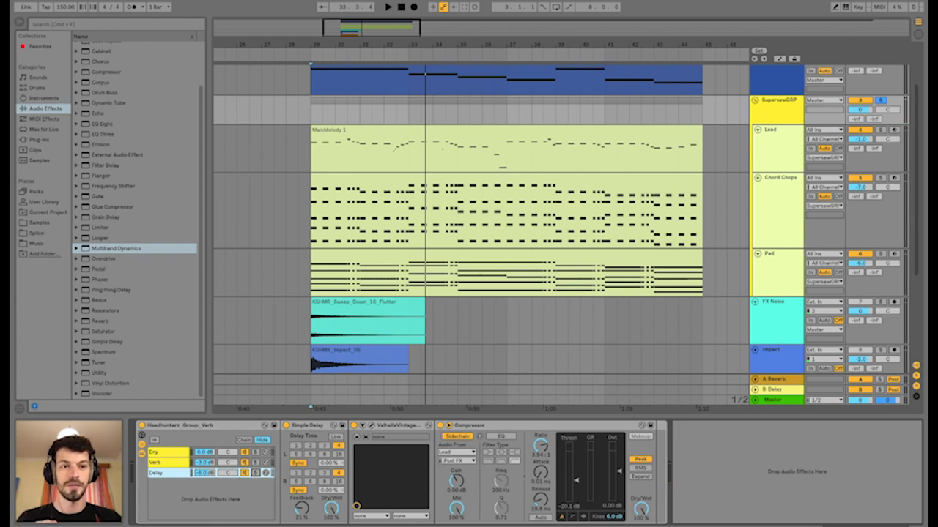
# Go through the Dry, Verb and Delay chains in turn and play the group with all three active
pyautogui.click(167, 451)
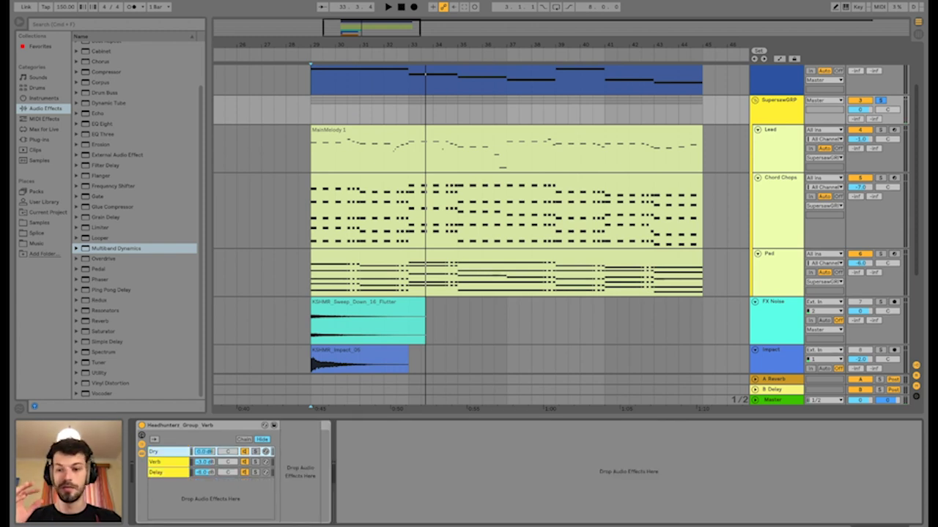
pyautogui.click(167, 462)
pyautogui.click(167, 472)
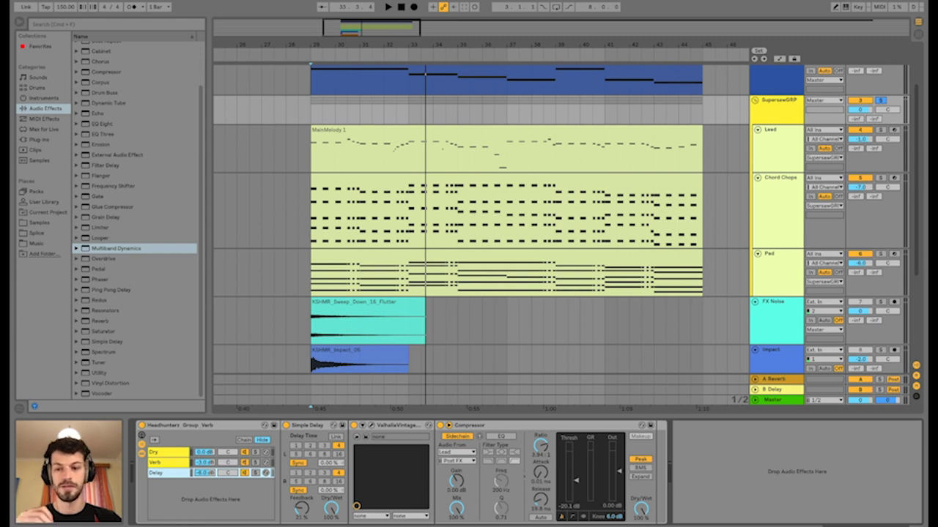
pyautogui.press('space')
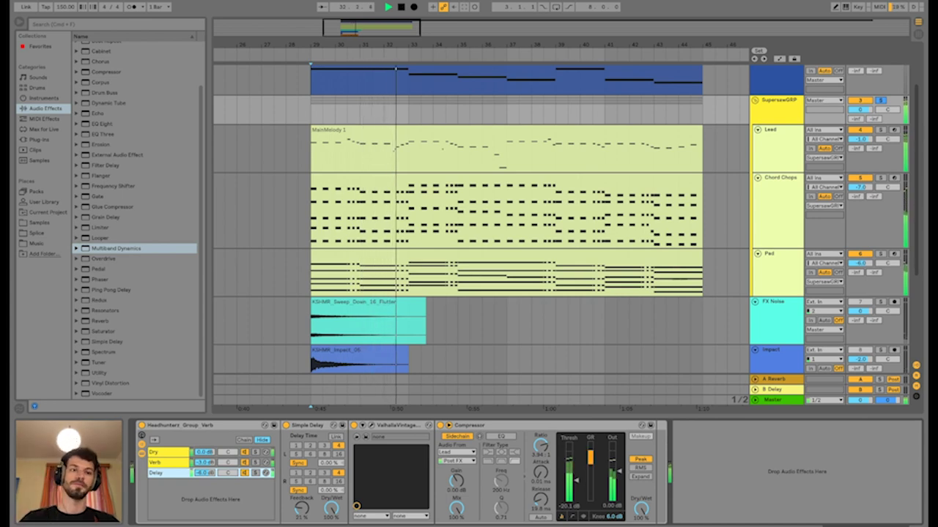
# Solo the Bass track together with the SupersawGRP group and play both through the drop
pyautogui.scroll(3, 506, 234)
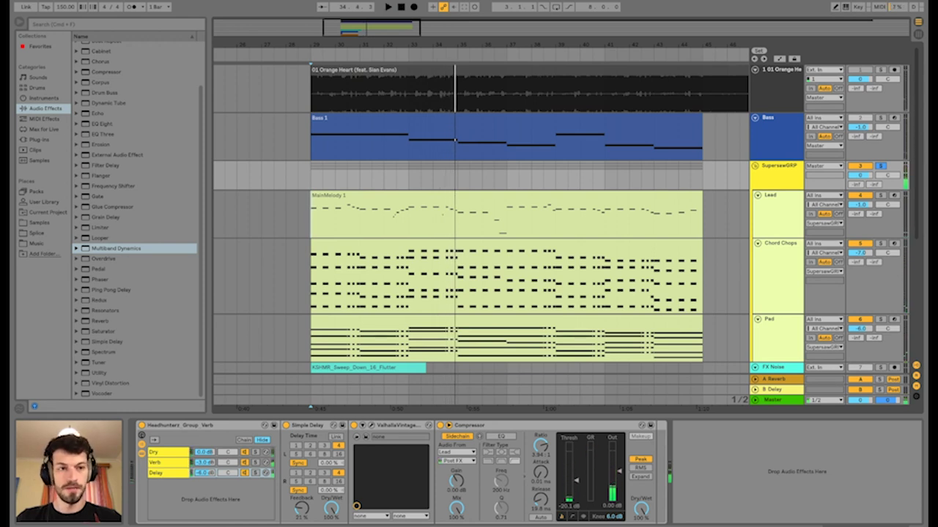
pyautogui.keyDown('super'); pyautogui.click(880, 118); pyautogui.keyUp('super')
pyautogui.press('space')
pyautogui.scroll(-1, 505, 234)
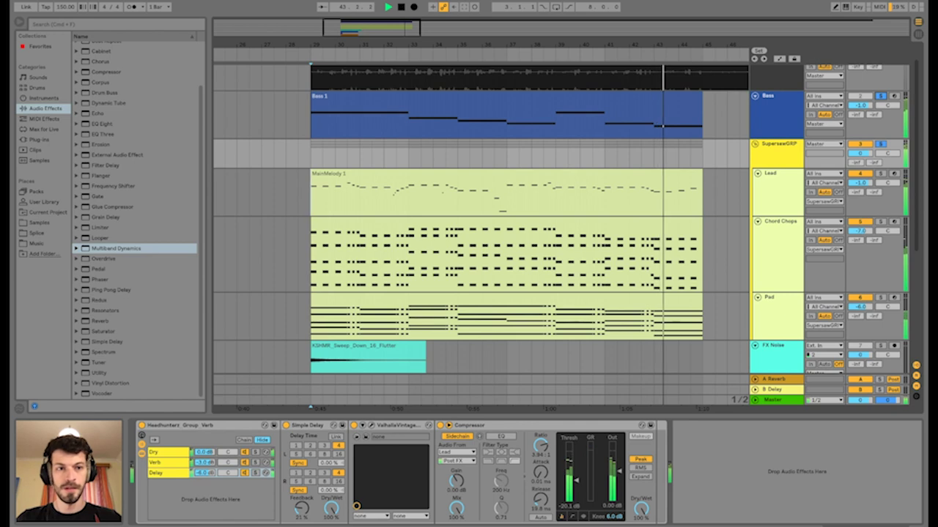
pyautogui.scroll(-3, 480, 234)
pyautogui.scroll(4, 480, 234)
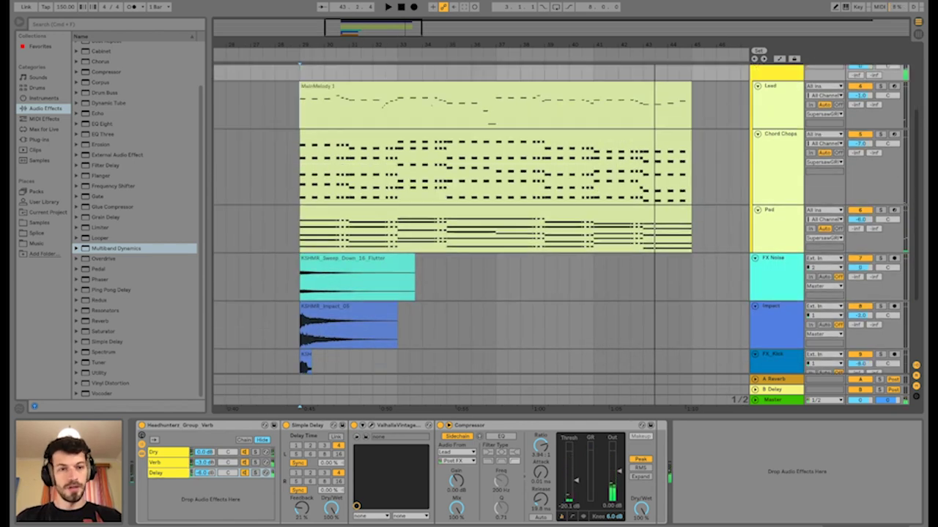
# Select the FX Noise track to show its EQ Eight and audition the Impact and FX_Kick tracks in solo
pyautogui.scroll(-3, 480, 220)
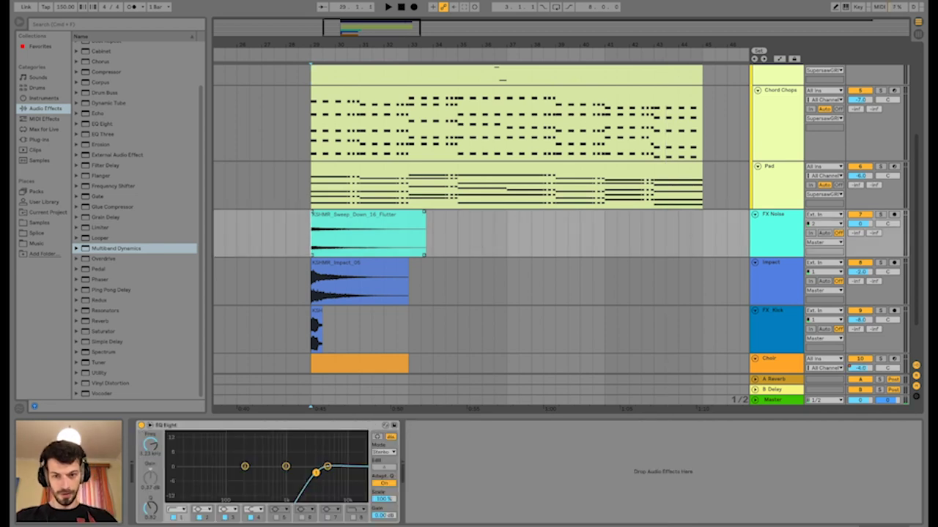
pyautogui.scroll(-2, 481, 220)
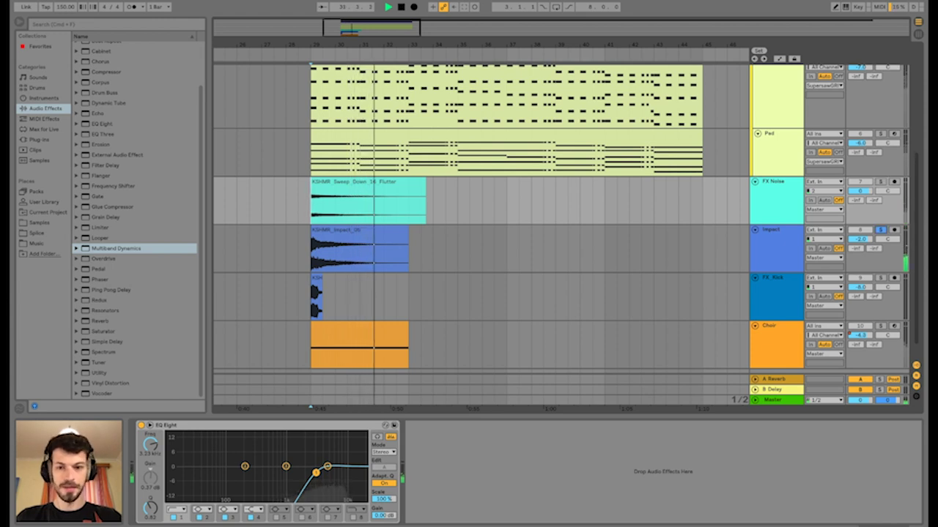
pyautogui.press('space')
pyautogui.press('space')
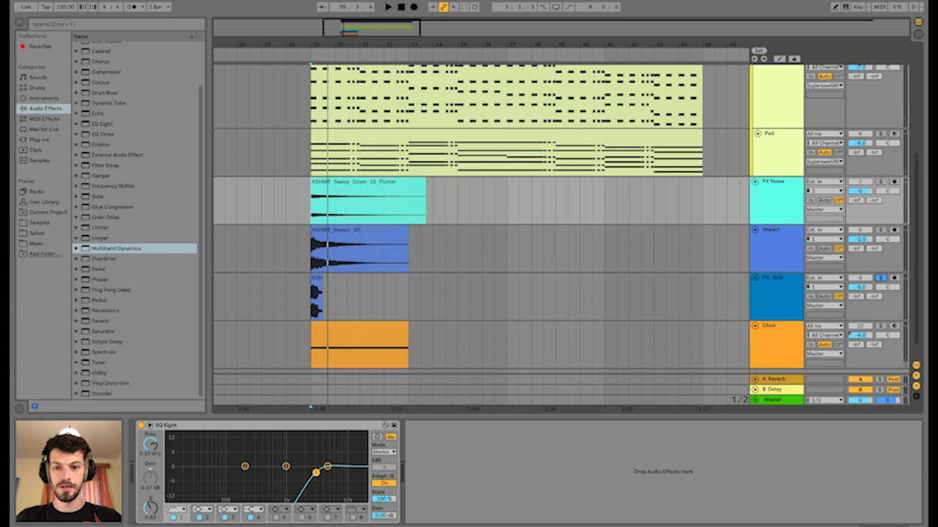
# Replay the FX_Kick track in solo and inspect the Sweep Down Flutter clip's waveform on the FX Noise track
pyautogui.press('space')
pyautogui.press('space')
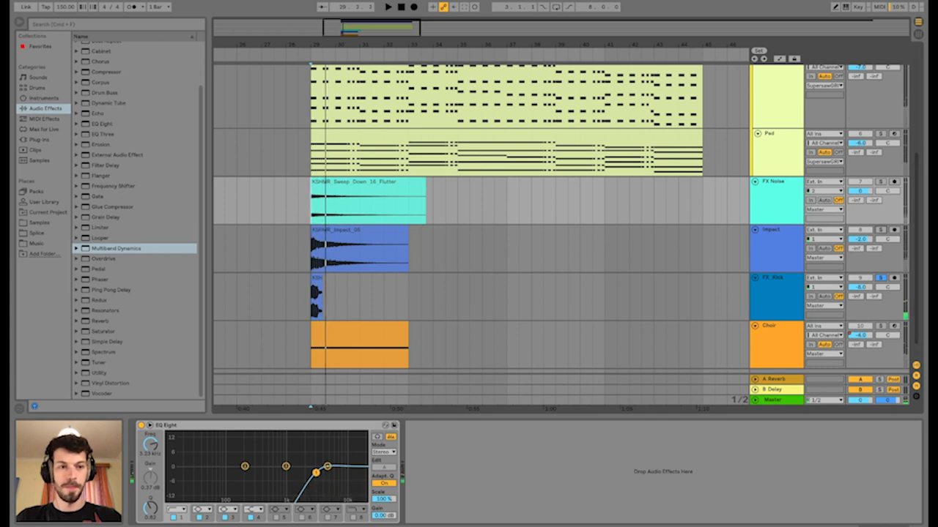
pyautogui.press('space')
pyautogui.press('space')
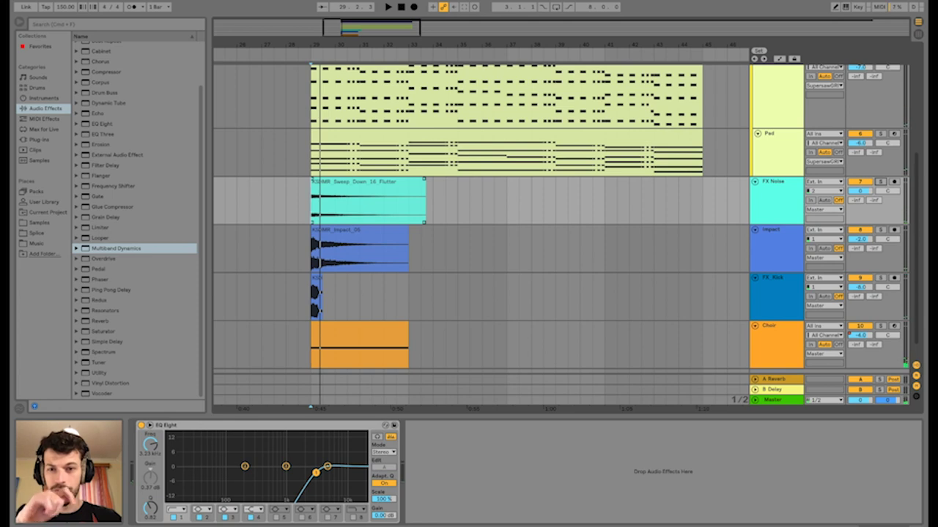
pyautogui.doubleClick(359, 182)
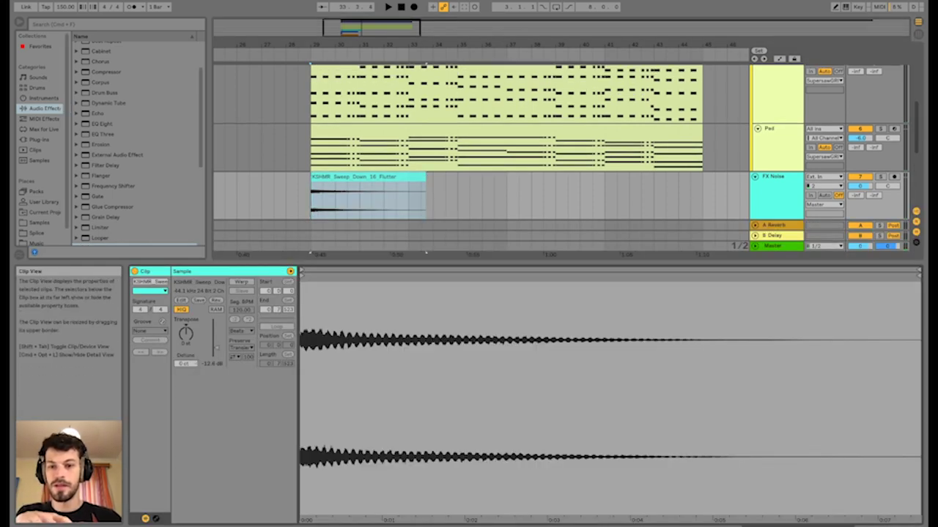
pyautogui.press('super+alt+l')
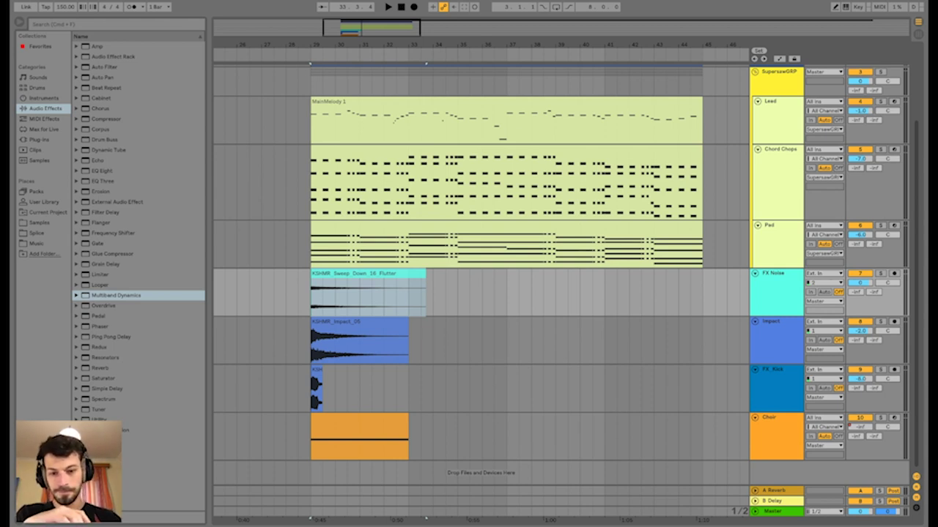
# Audition the Choir track in solo from the drop's start and show its Kontakt 5 instrument
pyautogui.click(311, 390)
pyautogui.hscroll(1, 481, 293)
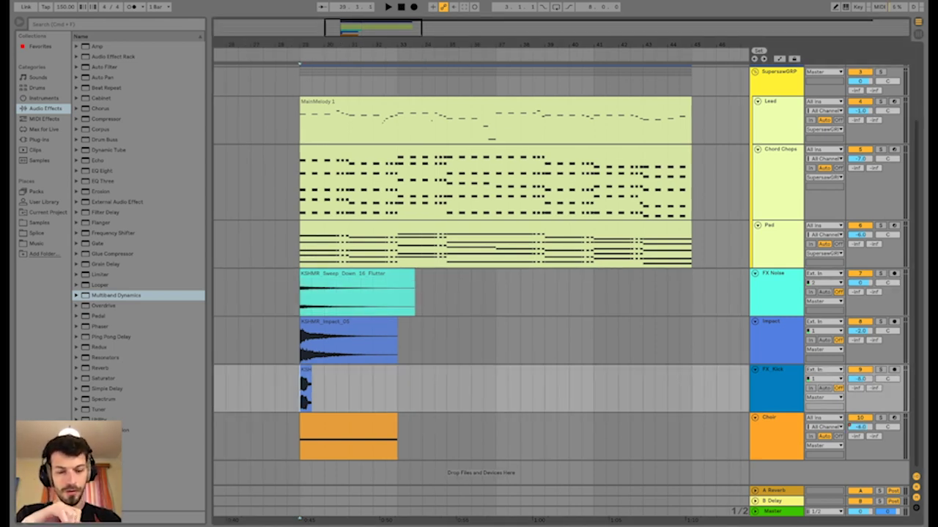
pyautogui.press('space')
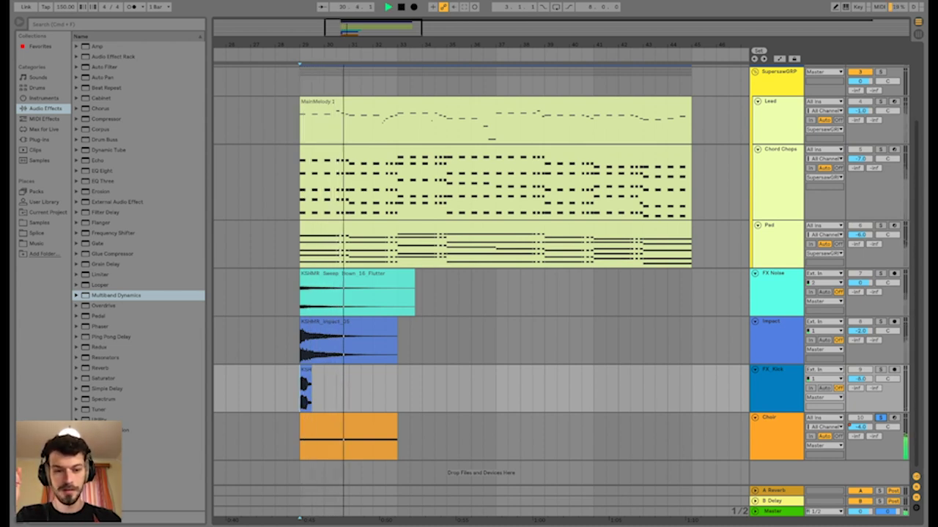
pyautogui.doubleClick(769, 418)
pyautogui.scroll(-1, 481, 242)
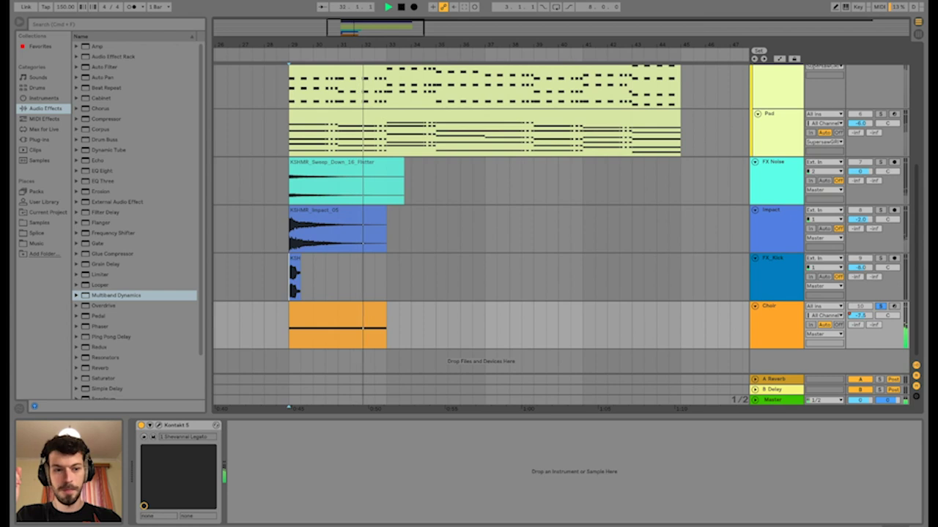
pyautogui.hscroll(-2, 481, 242)
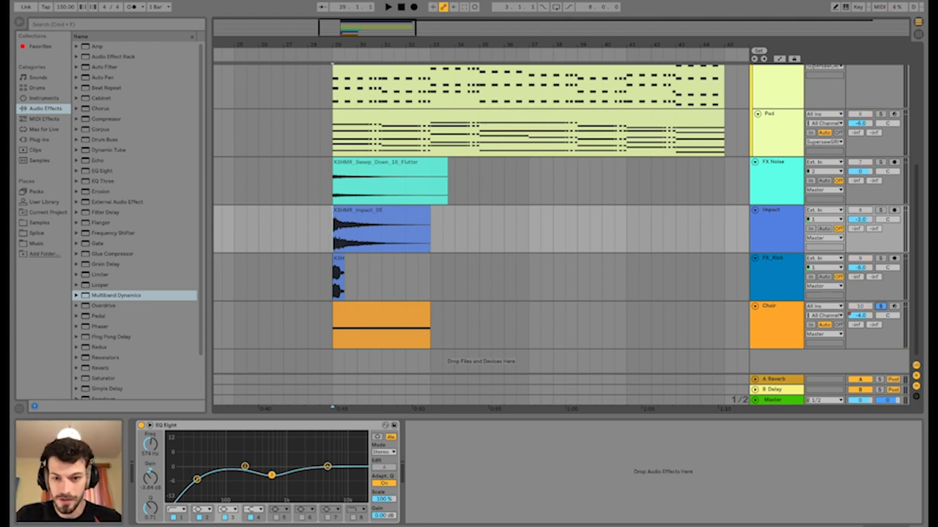
# Show the held A3 note in the Choir clip and play the drop with the Choir out of solo
pyautogui.doubleClick(381, 322)
pyautogui.click(381, 344)
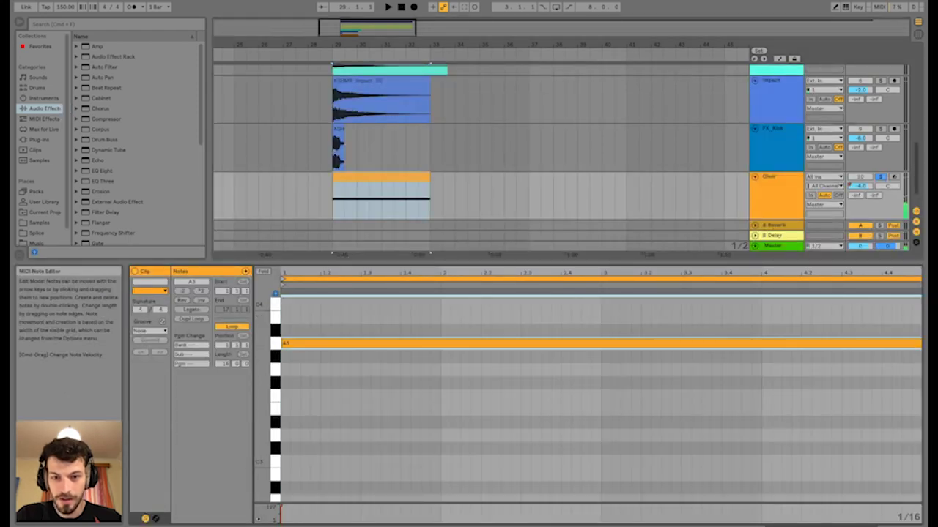
pyautogui.press('space')
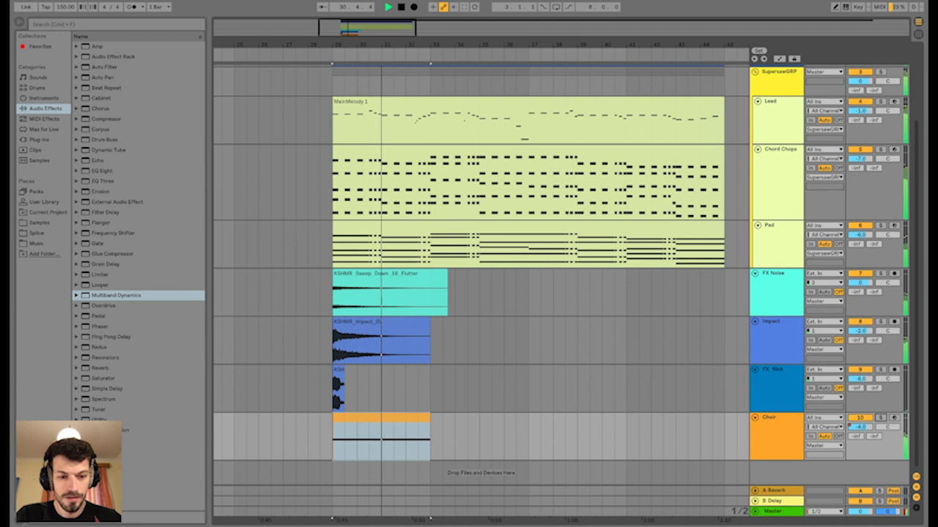
pyautogui.press('space')
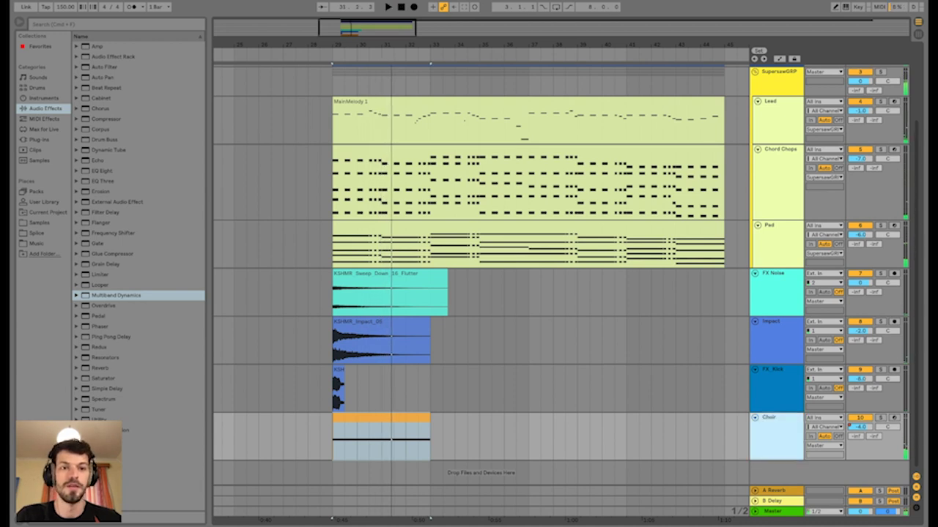
# Display the automation lanes and highlight the volume fade-out at the end of the Choir clip
pyautogui.press('a')
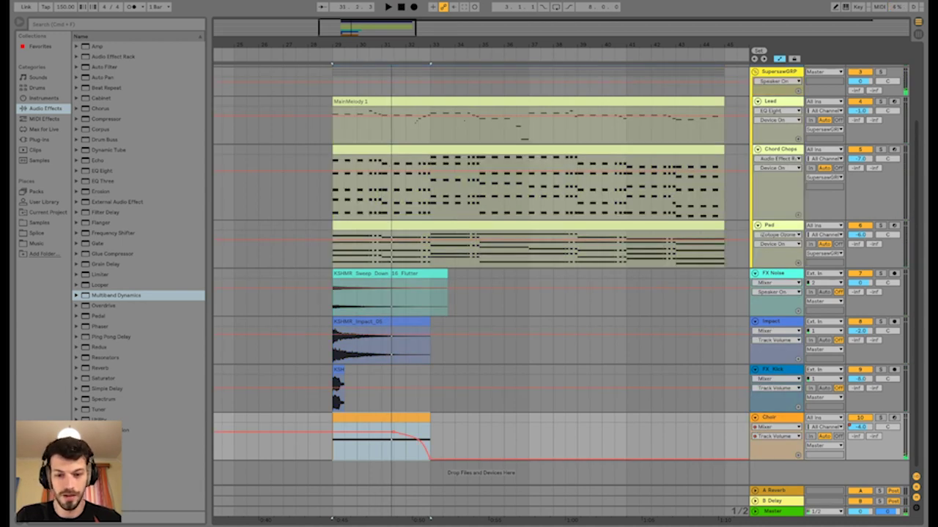
pyautogui.moveTo(393, 448); pyautogui.dragTo(418, 447)
pyautogui.click(455, 443)
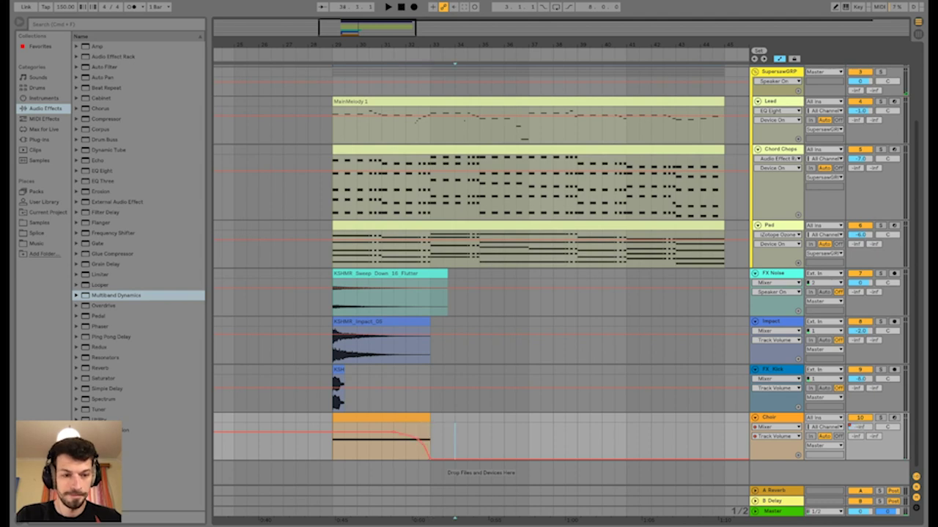
# Look over the whole track list, show the Bass track's devices, and select the SupersawGRP group with the device view hidden
pyautogui.scroll(3, 480, 278)
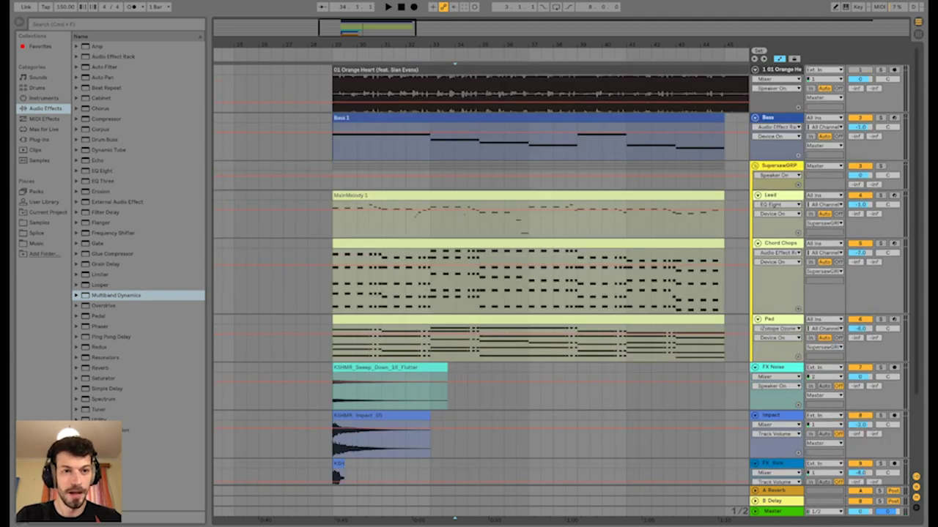
pyautogui.scroll(-3, 481, 278)
pyautogui.scroll(3, 481, 279)
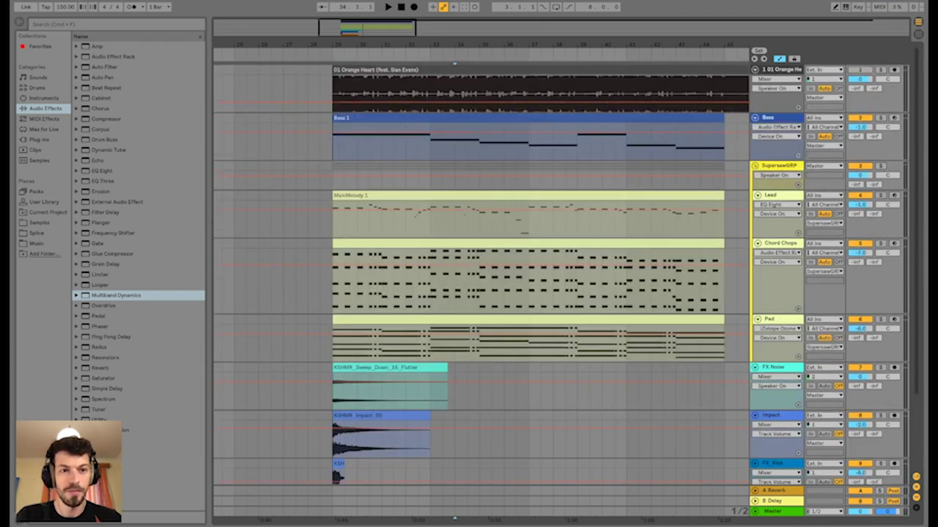
pyautogui.doubleClick(777, 118)
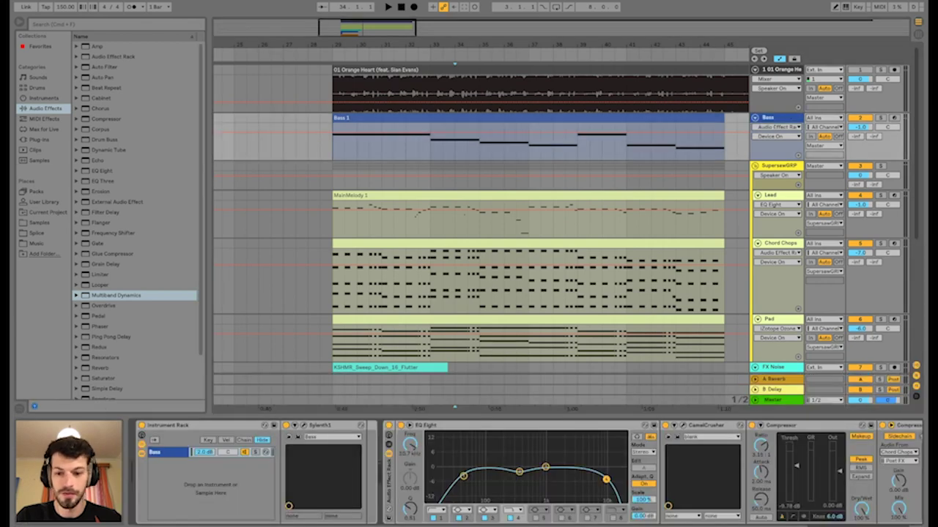
pyautogui.click(779, 166)
pyautogui.press('super+alt+l')
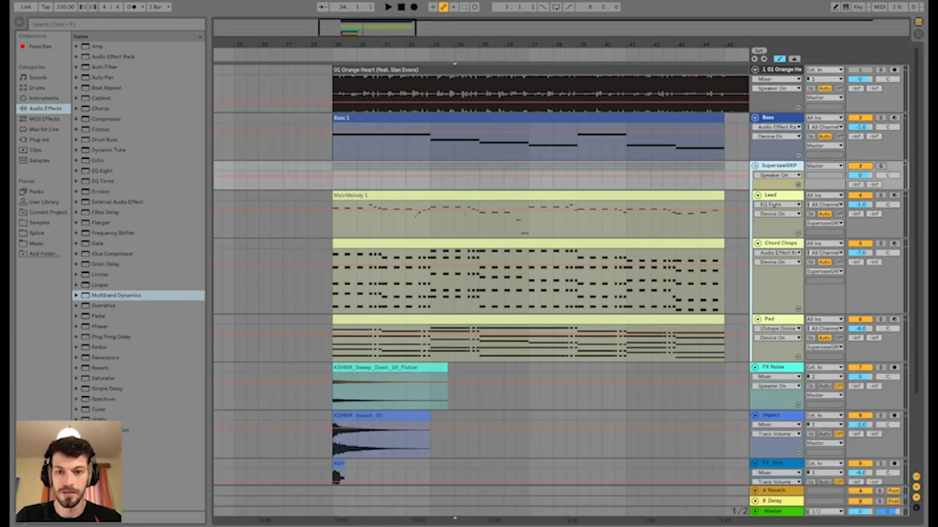
# Play the full drop from its start with all of its layers active
pyautogui.click(334, 282)
pyautogui.press('space')
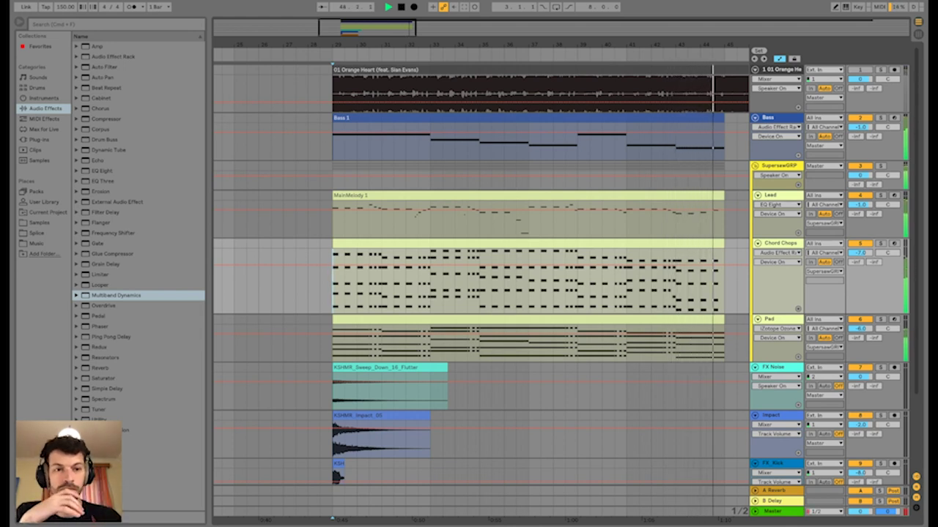
pyautogui.press('space')
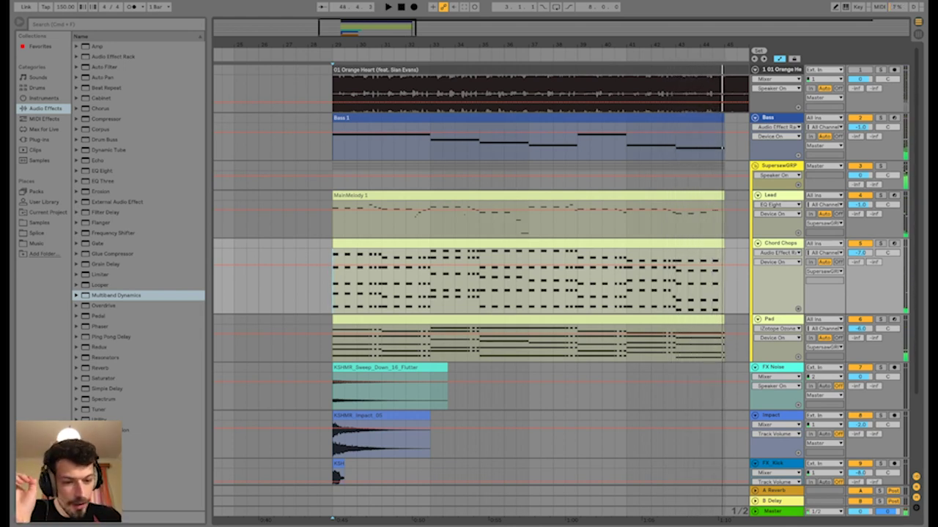
# Inspect the Master track's iZotope Ozone 7 and EQ Eight, with a glance at the Lead track's devices
pyautogui.doubleClick(773, 511)
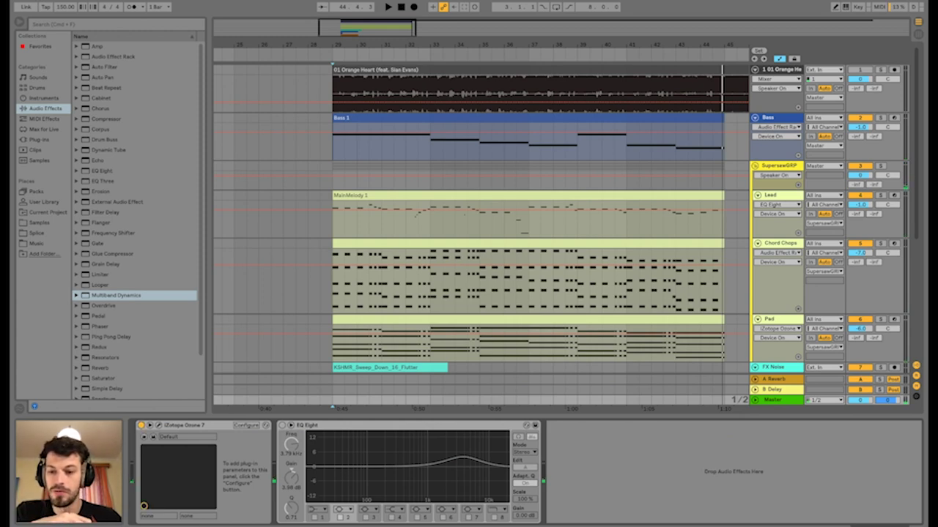
pyautogui.click(158, 426)
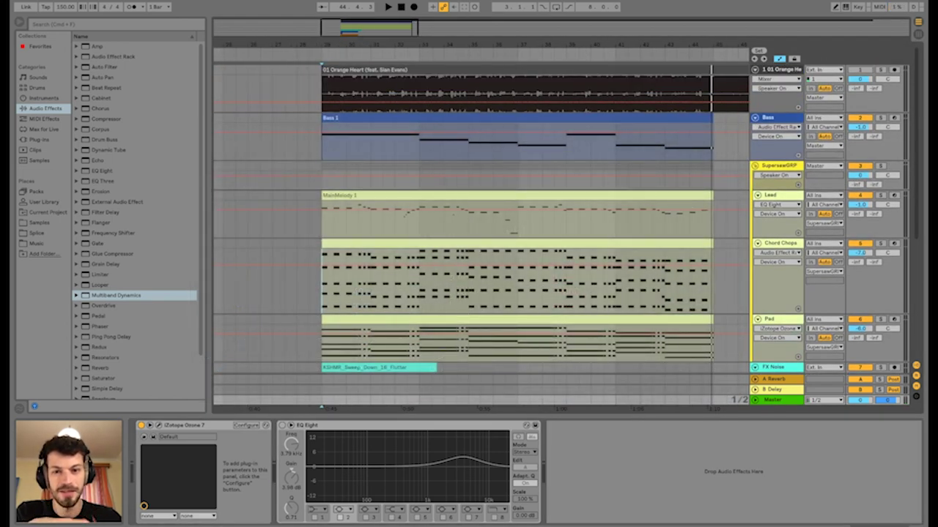
pyautogui.hscroll(-1, 480, 220)
pyautogui.click(771, 196)
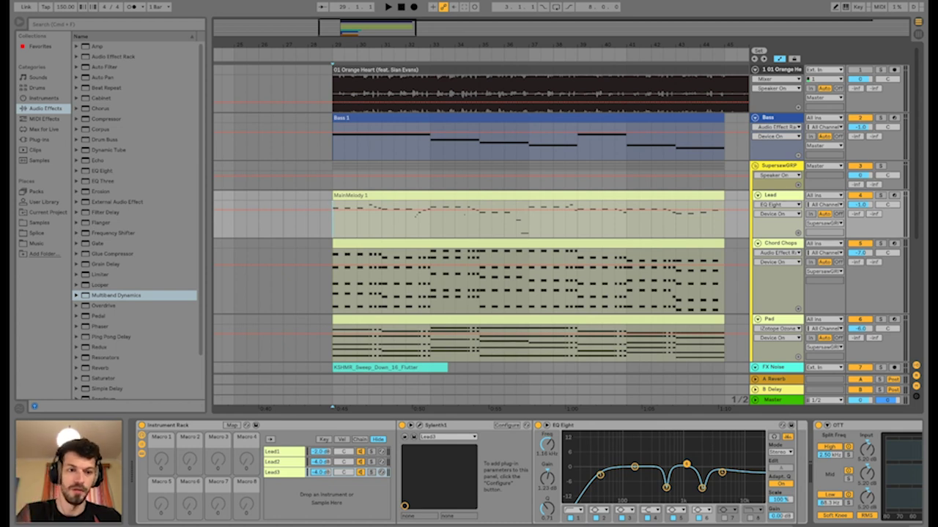
pyautogui.click(772, 400)
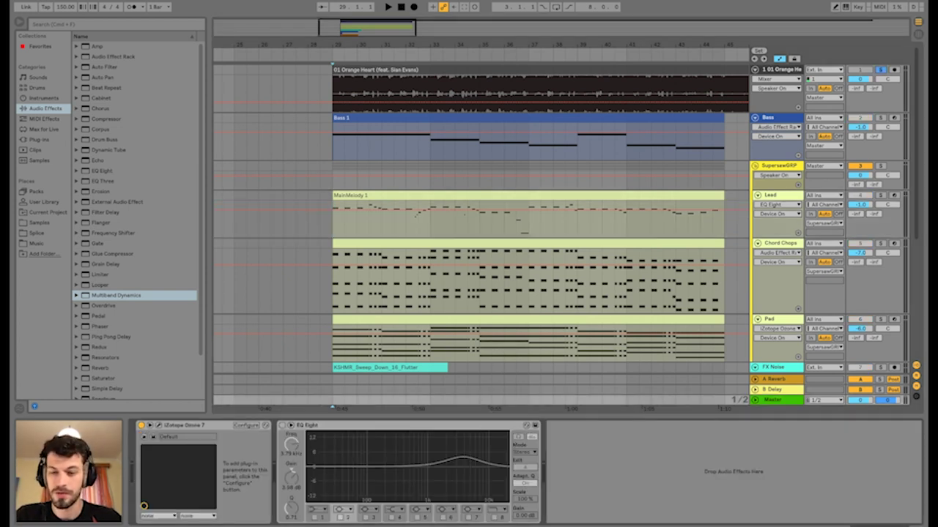
# Audition the 01 Orange Heart reference track in solo from the drop's start and take it out of solo
pyautogui.click(781, 70)
pyautogui.press('space')
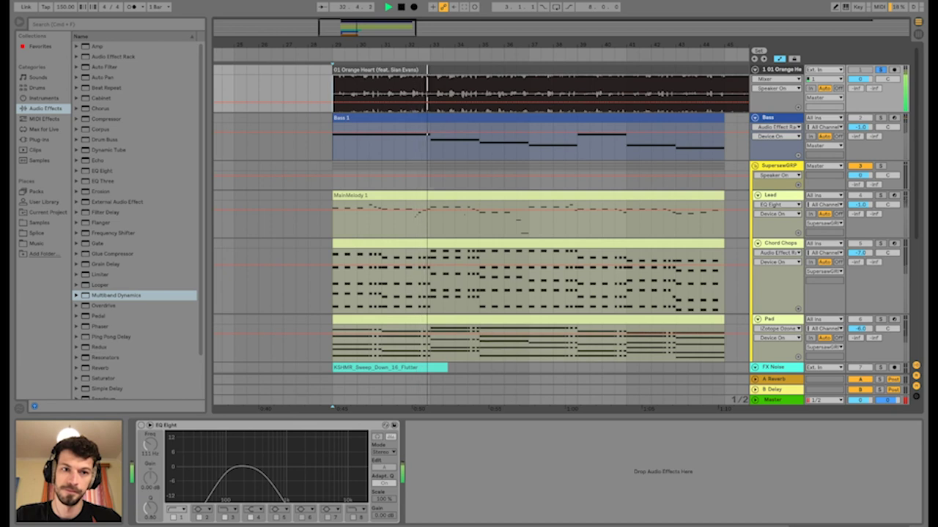
pyautogui.press('space')
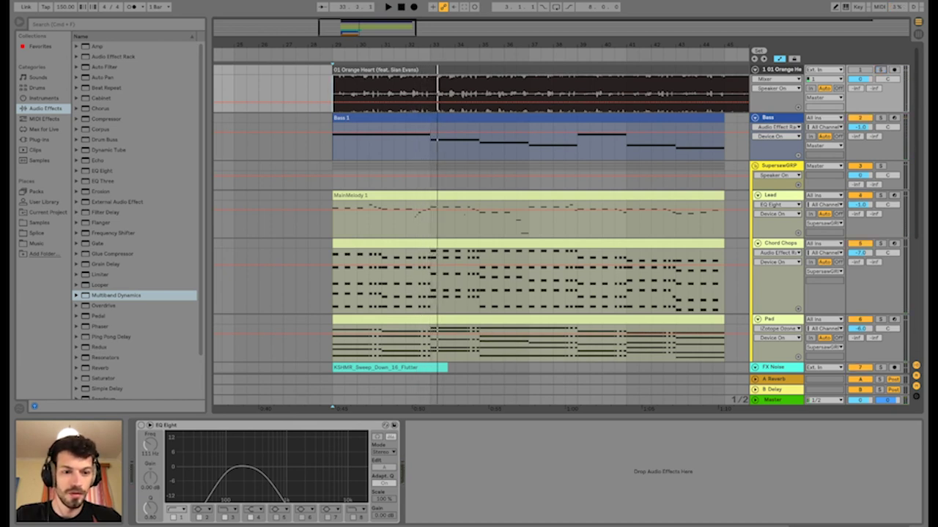
# Bypass iZotope Ozone 7 on the Master track and play the full drop from its start
pyautogui.click(774, 400)
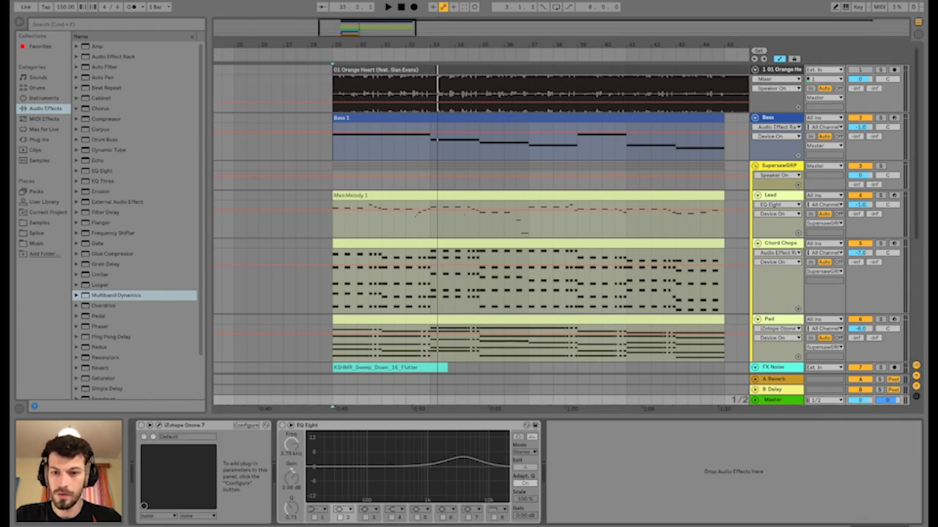
pyautogui.click(334, 143)
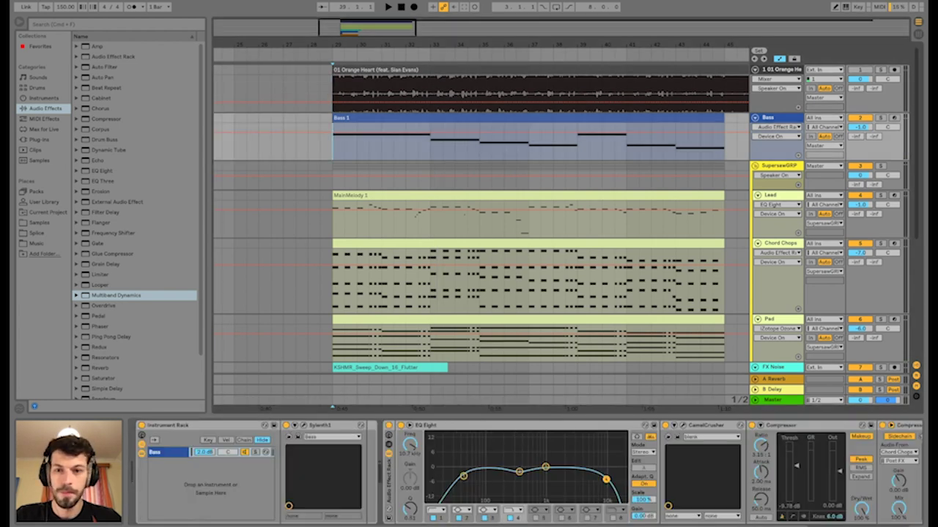
pyautogui.press('space')
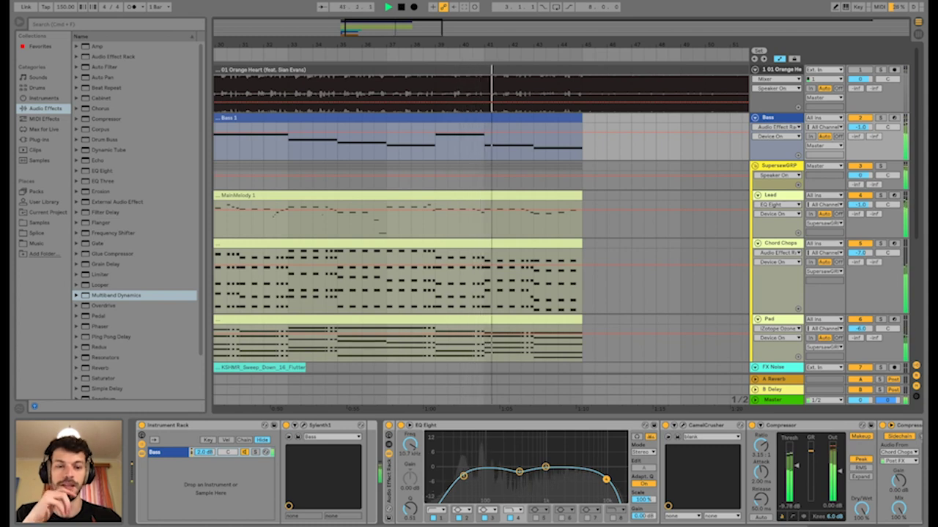
# Activate the 01 Orange Heart reference track during playback with the Master devices shown, and stop back at the drop's start
pyautogui.click(773, 400)
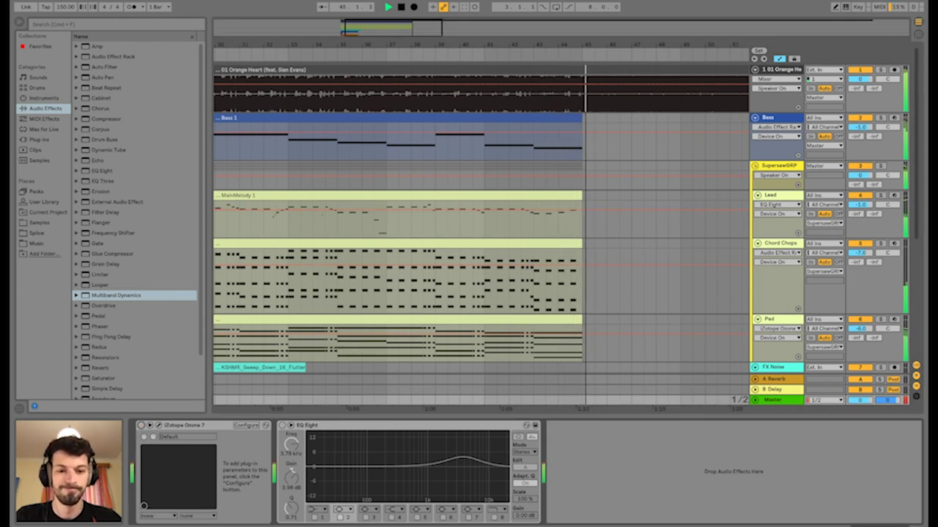
pyautogui.press('super+alt+l')
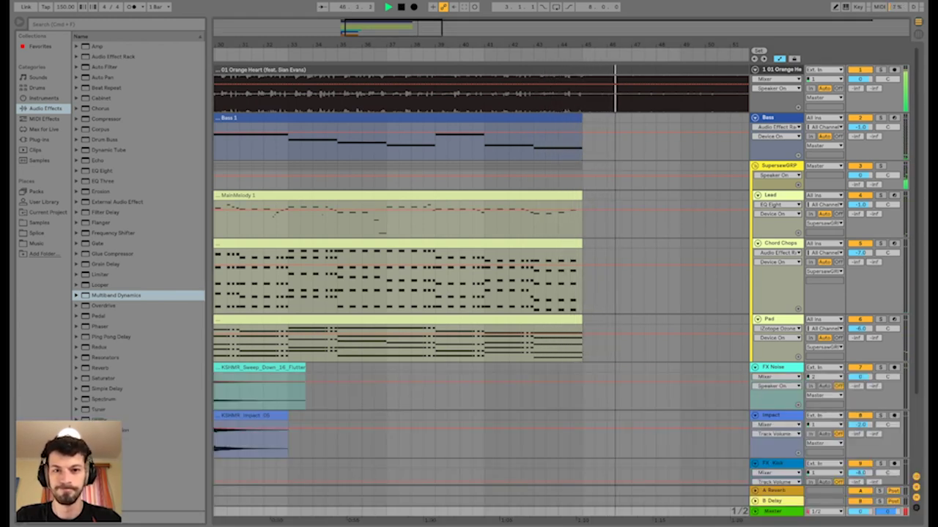
pyautogui.moveTo(582, 45); pyautogui.dragTo(582, 18)
pyautogui.hscroll(3, 380, 176)
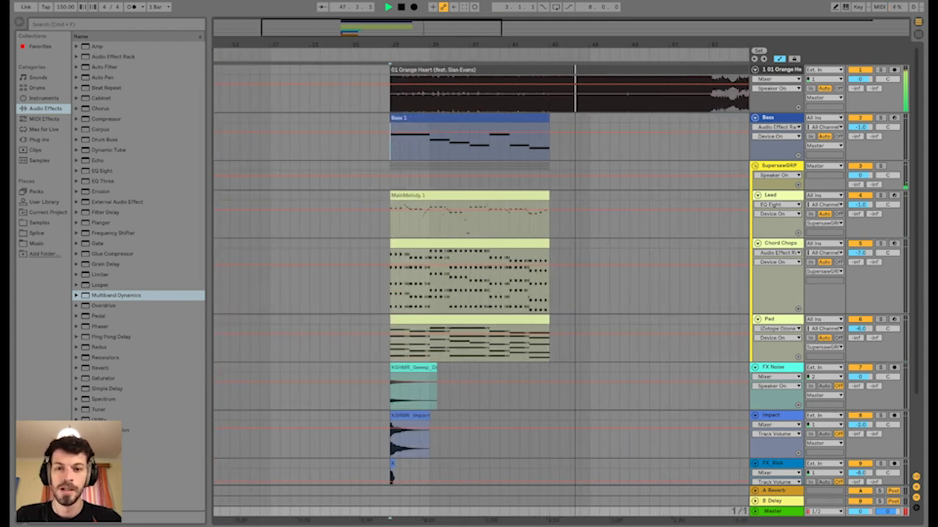
pyautogui.press('space')
pyautogui.press('space')
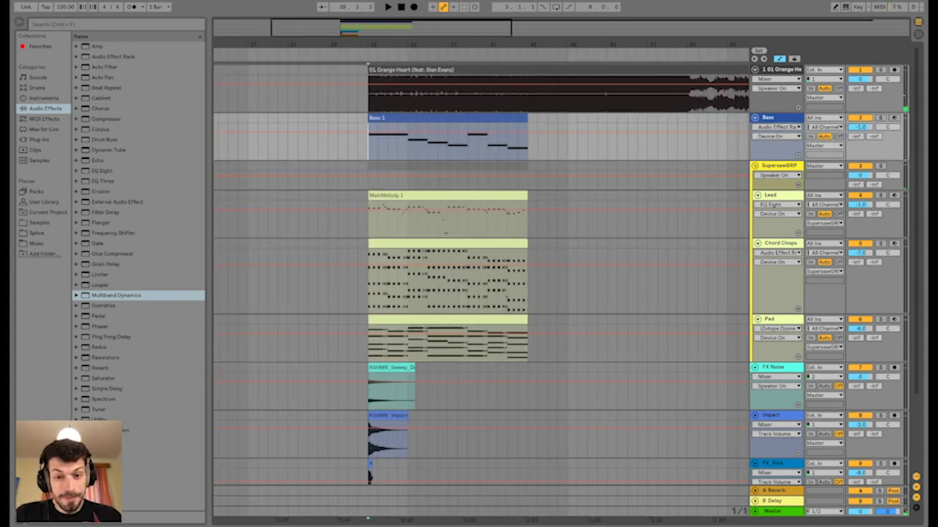